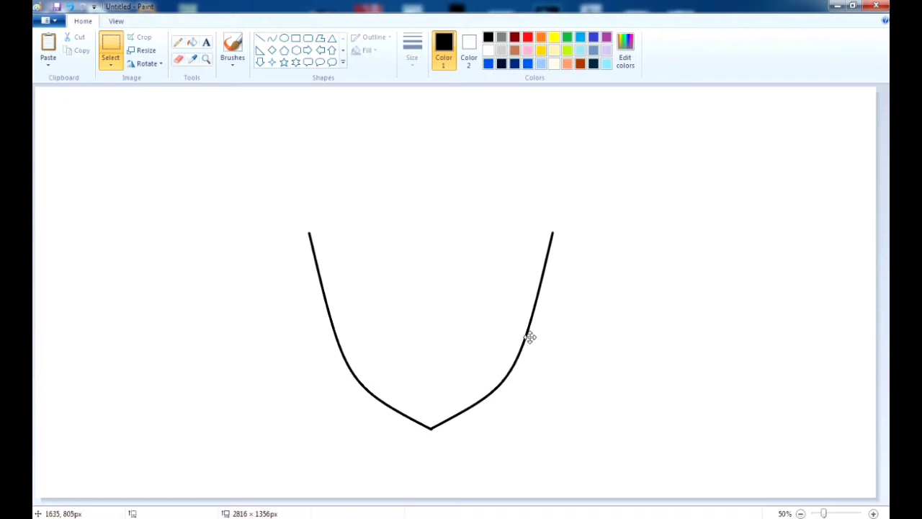
# Shift the right half of the jaw inward to line up with the left half and erase the upper ends of both sides.
pyautogui.moveTo(558, 335); pyautogui.dragTo(545, 335)
pyautogui.click(221, 246)
pyautogui.click(178, 59)
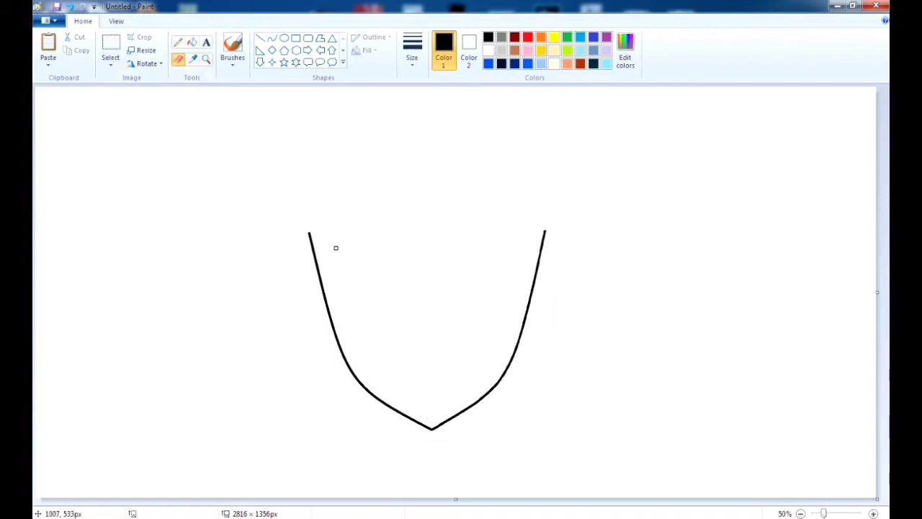
pyautogui.moveTo(309, 237); pyautogui.dragTo(306, 246)
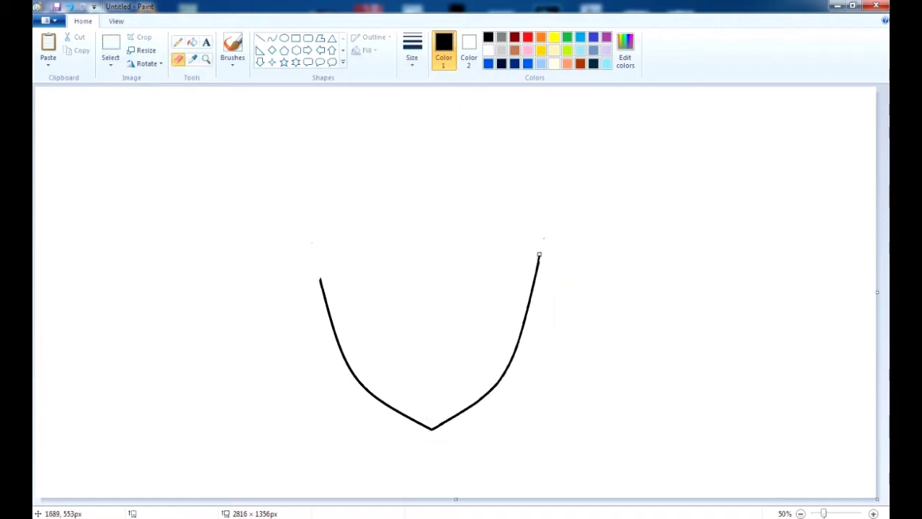
# Erase the stray speck above the upper end of the right jaw line.
pyautogui.click(272, 38)
pyautogui.moveTo(397, 185); pyautogui.dragTo(402, 302)
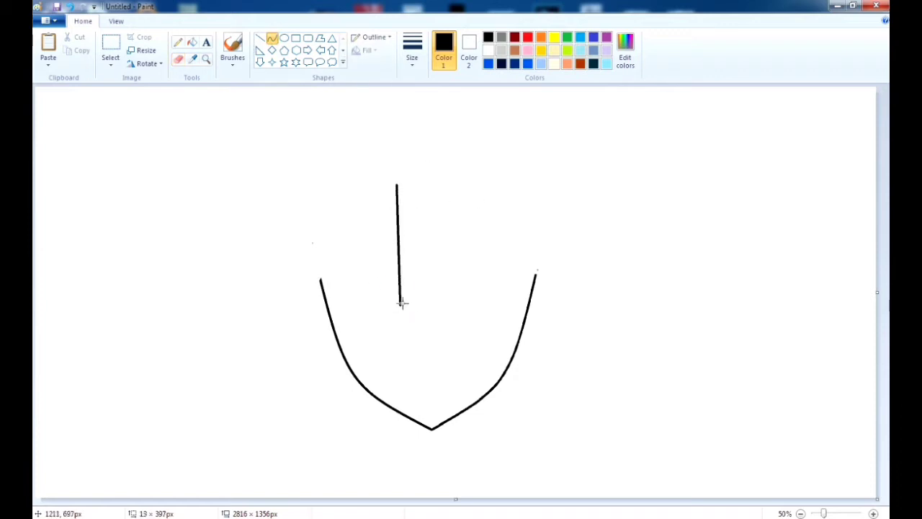
pyautogui.scroll(1, 495, 340)
pyautogui.scroll(-5, 461, 288)
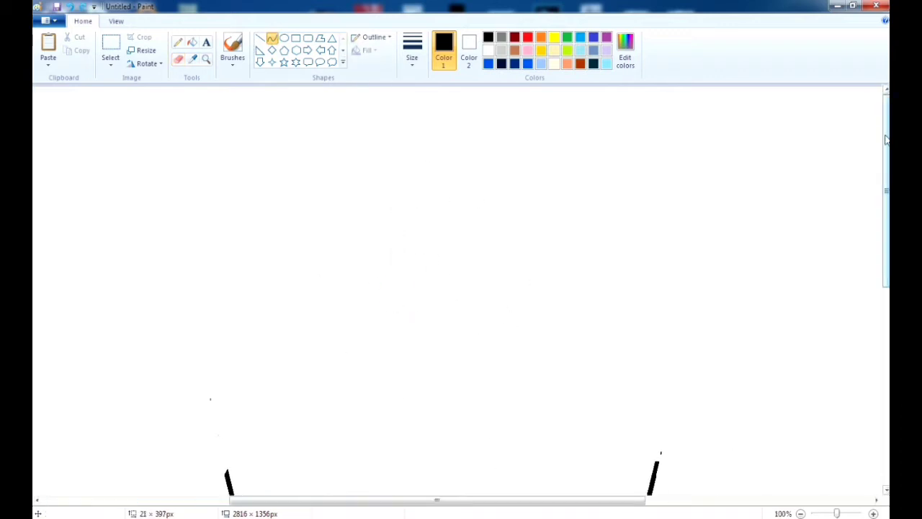
pyautogui.click(178, 59)
pyautogui.click(271, 38)
pyautogui.moveTo(512, 200); pyautogui.dragTo(636, 181)
pyautogui.moveTo(568, 201); pyautogui.dragTo(618, 201)
pyautogui.hotkey('ctrl', 'z')
# Draw a closed, curved upper-lash outline for the eye beside the right jaw line and fill it with black.
pyautogui.moveTo(508, 201); pyautogui.dragTo(629, 191)
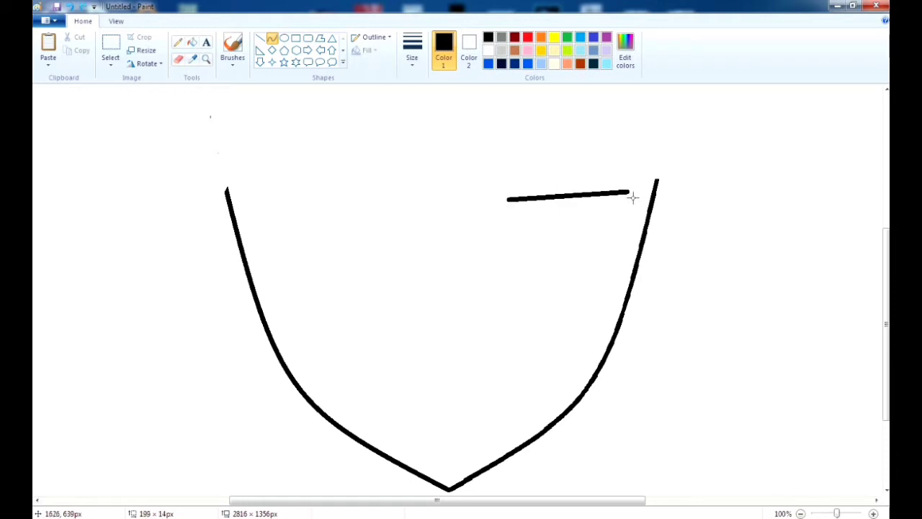
pyautogui.moveTo(573, 193)
pyautogui.mouseDown()
pyautogui.moveTo(583, 188)
pyautogui.moveTo(647, 229)
pyautogui.moveTo(640, 223)
pyautogui.moveTo(611, 270)
pyautogui.moveTo(638, 226)
pyautogui.moveTo(612, 257)
pyautogui.moveTo(622, 222)
pyautogui.mouseUp()
pyautogui.click(620, 192)
pyautogui.click(622, 222)
pyautogui.moveTo(507, 200)
pyautogui.mouseDown()
pyautogui.moveTo(513, 217)
pyautogui.moveTo(618, 264)
pyautogui.mouseUp()
pyautogui.moveTo(551, 260); pyautogui.dragTo(652, 185)
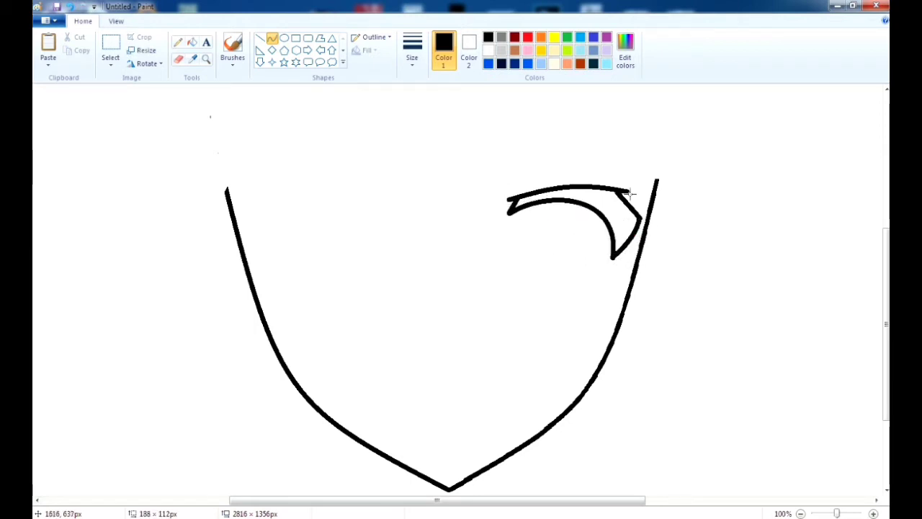
pyautogui.click(663, 180)
pyautogui.click(192, 42)
pyautogui.click(576, 193)
# Draw a tall oval iris under the black lash and nudge the eye inward, clear of the jaw line.
pyautogui.click(284, 38)
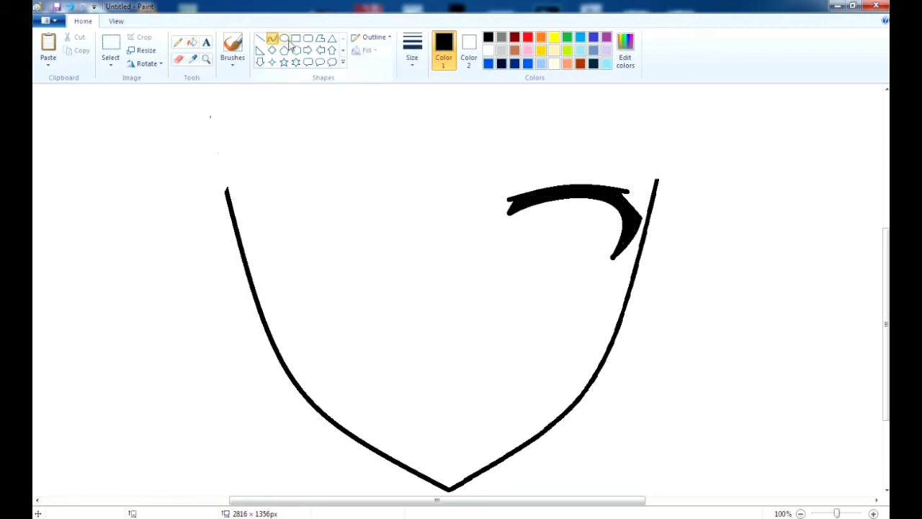
pyautogui.moveTo(527, 196)
pyautogui.mouseDown()
pyautogui.moveTo(605, 295)
pyautogui.moveTo(570, 278)
pyautogui.moveTo(600, 294)
pyautogui.mouseUp()
pyautogui.click(110, 54)
pyautogui.moveTo(535, 166)
pyautogui.mouseDown()
pyautogui.moveTo(597, 309)
pyautogui.moveTo(589, 166)
pyautogui.moveTo(569, 166)
pyautogui.mouseUp()
pyautogui.moveTo(599, 259); pyautogui.dragTo(593, 257)
pyautogui.click(178, 60)
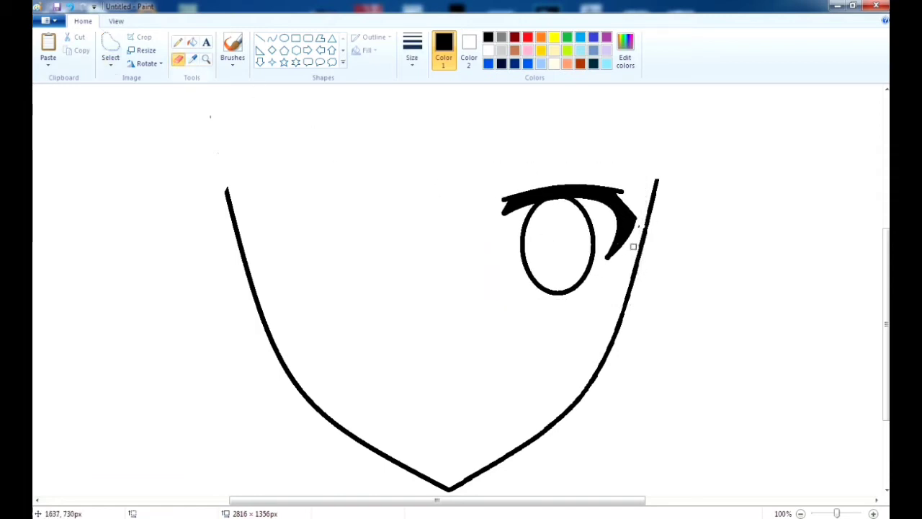
# Copy the finished eye and place a horizontally flipped duplicate on the left side of the face.
pyautogui.click(110, 54)
pyautogui.moveTo(494, 160)
pyautogui.mouseDown()
pyautogui.moveTo(628, 260)
pyautogui.moveTo(504, 147)
pyautogui.mouseUp()
pyautogui.hotkey('ctrl', 'c')
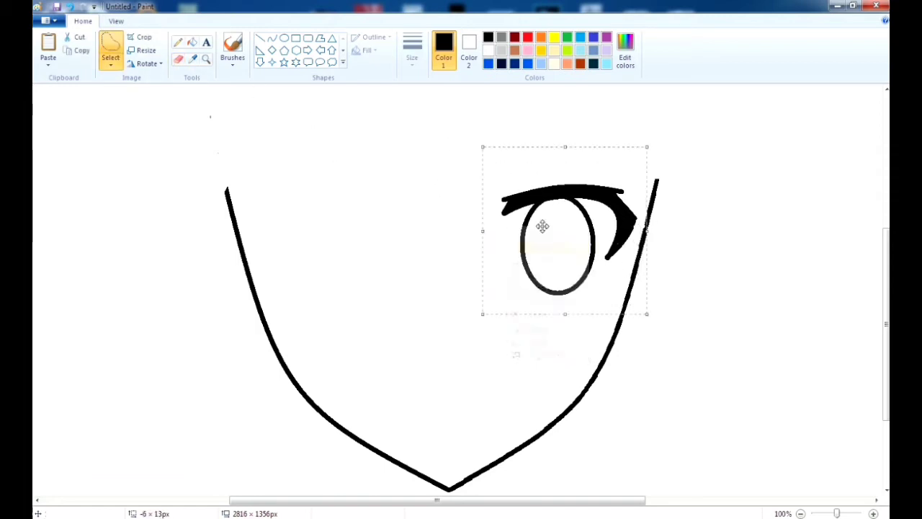
pyautogui.hotkey('ctrl', 'v')
pyautogui.moveTo(145, 209); pyautogui.dragTo(355, 264)
pyautogui.click(110, 65)
pyautogui.click(147, 64)
pyautogui.click(160, 134)
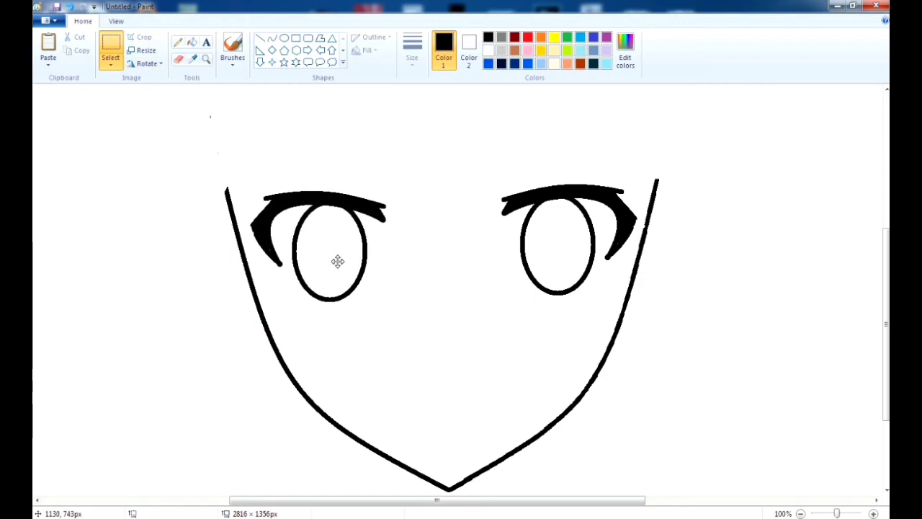
# Draw a short curved nose line between the eyes and a slightly arched mouth line centred below it.
pyautogui.click(271, 38)
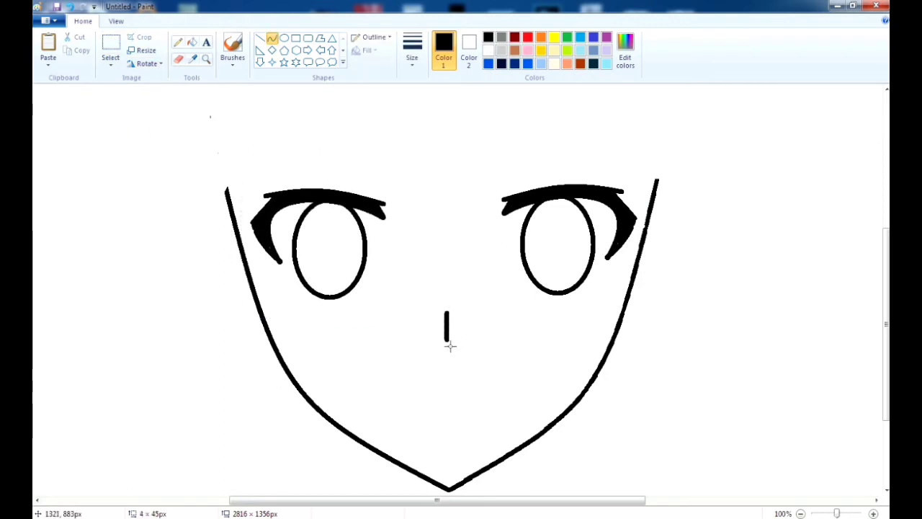
pyautogui.moveTo(438, 404); pyautogui.dragTo(482, 412)
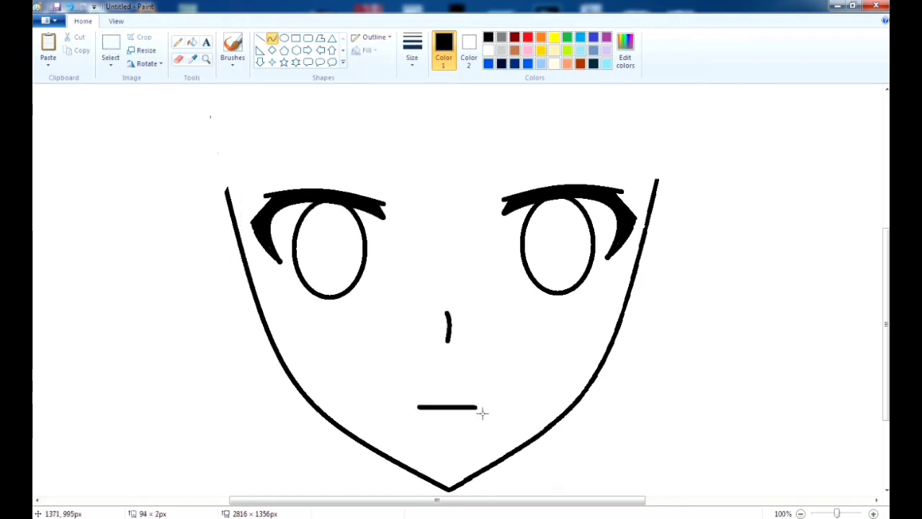
pyautogui.click(110, 44)
pyautogui.moveTo(407, 391)
pyautogui.mouseDown()
pyautogui.moveTo(486, 432)
pyautogui.moveTo(469, 410)
pyautogui.mouseUp()
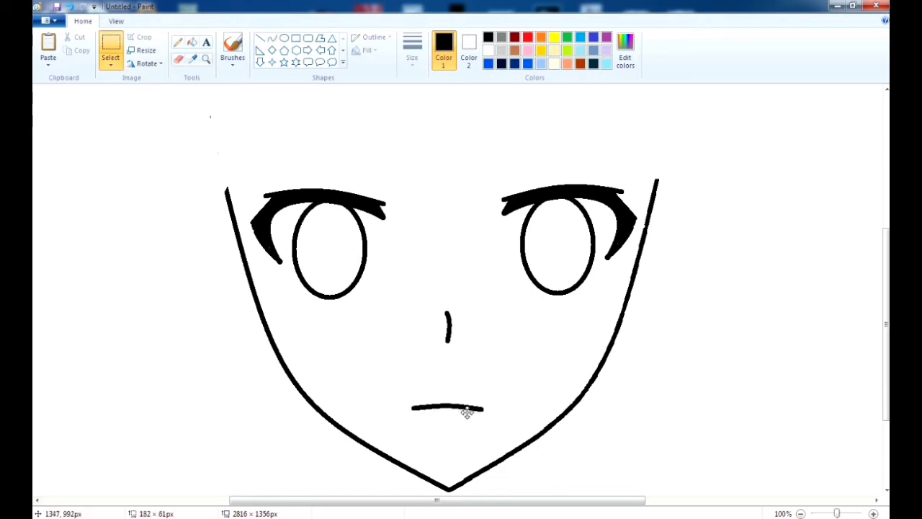
# Erase the middle of the mouth line and draw a short arched lower-lip curve beneath the gap.
pyautogui.click(178, 59)
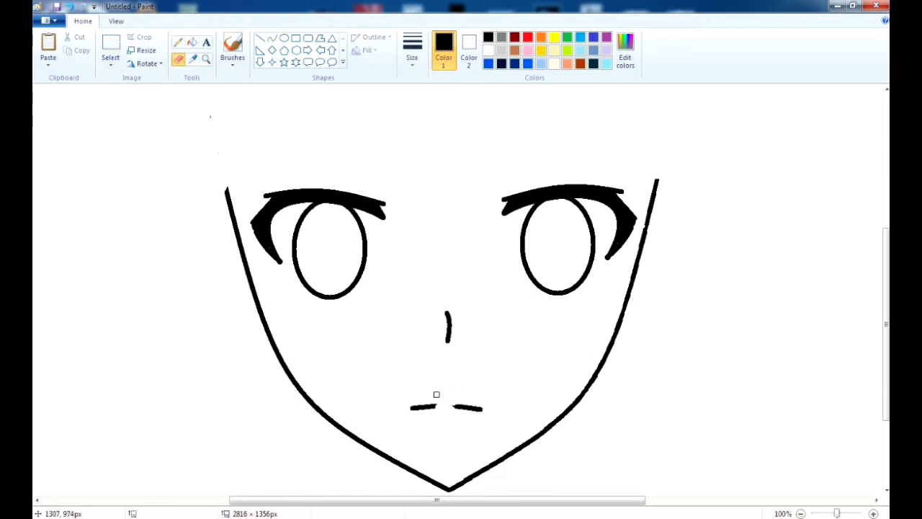
pyautogui.click(272, 38)
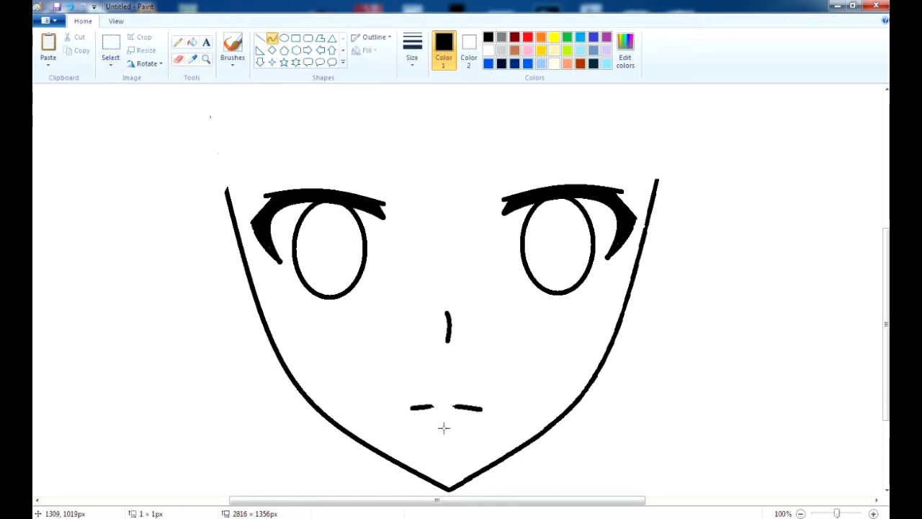
pyautogui.moveTo(437, 423); pyautogui.dragTo(454, 424)
# Select the two mouth halves and move each slightly toward the centre.
pyautogui.click(110, 43)
pyautogui.moveTo(404, 396); pyautogui.dragTo(441, 421)
pyautogui.moveTo(426, 408); pyautogui.dragTo(494, 398)
# Draw a short curved eyelid crease above the inner corner of each eye.
pyautogui.click(272, 38)
pyautogui.moveTo(506, 186); pyautogui.dragTo(539, 180)
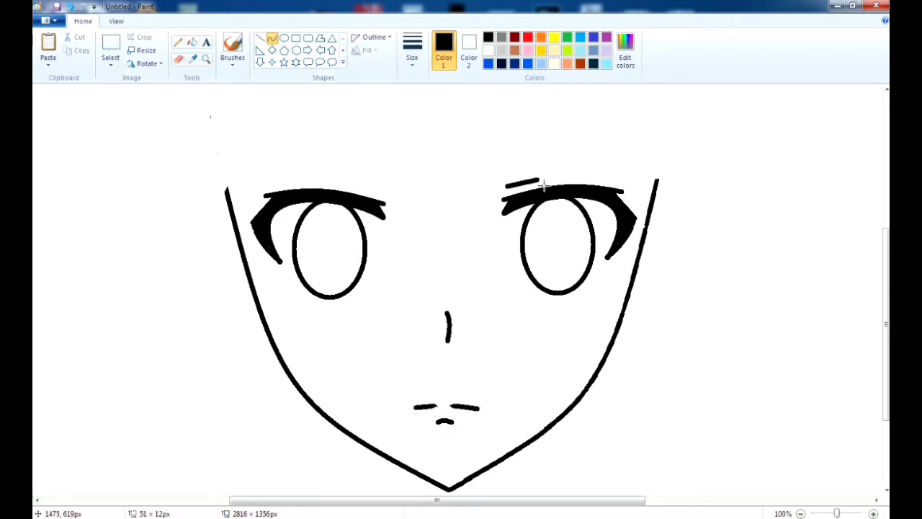
# Outline a thin, tapered eyebrow above the right eye with two arched curves.
pyautogui.scroll(3, 461, 218)
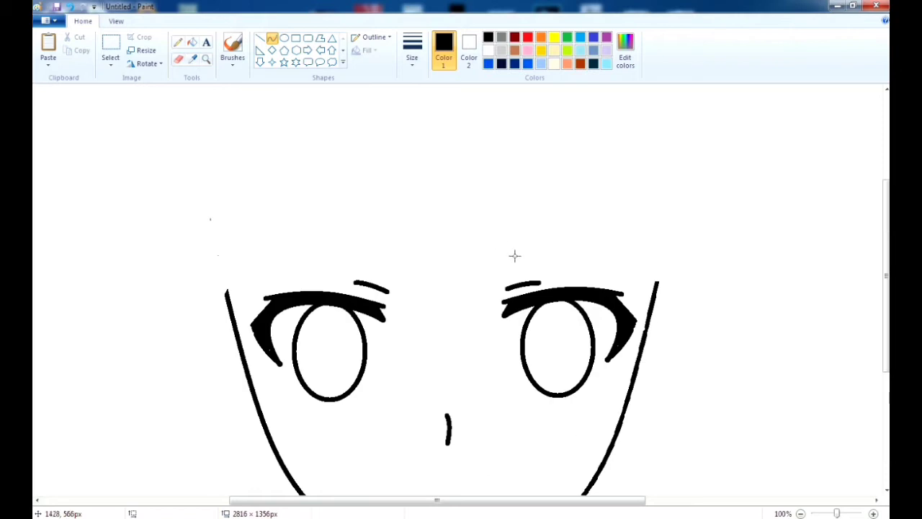
pyautogui.moveTo(502, 242); pyautogui.dragTo(638, 229)
pyautogui.moveTo(569, 235)
pyautogui.mouseDown()
pyautogui.moveTo(562, 216)
pyautogui.moveTo(638, 230)
pyautogui.mouseUp()
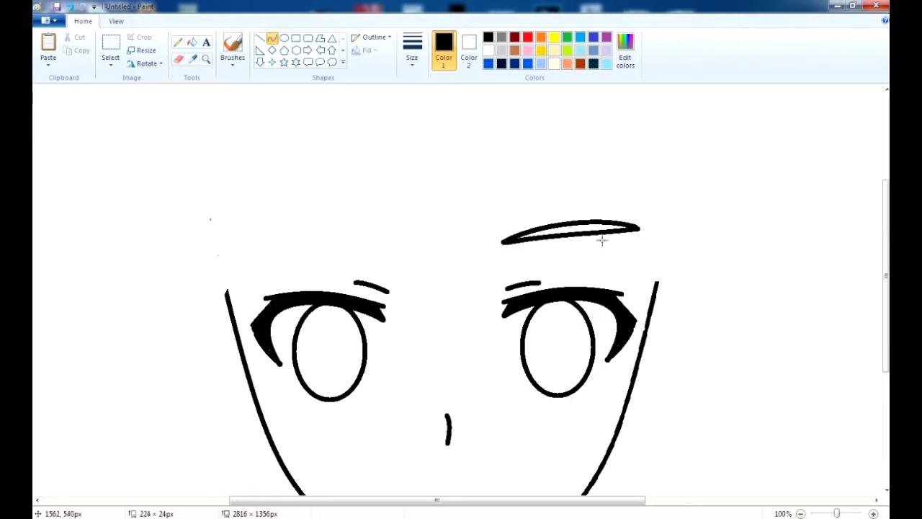
# Copy the right eyebrow and place a horizontally flipped duplicate above the left eye.
pyautogui.click(110, 43)
pyautogui.moveTo(477, 199); pyautogui.dragTo(663, 274)
pyautogui.rightClick(574, 234)
pyautogui.click(601, 252)
pyautogui.rightClick(490, 224)
pyautogui.click(510, 261)
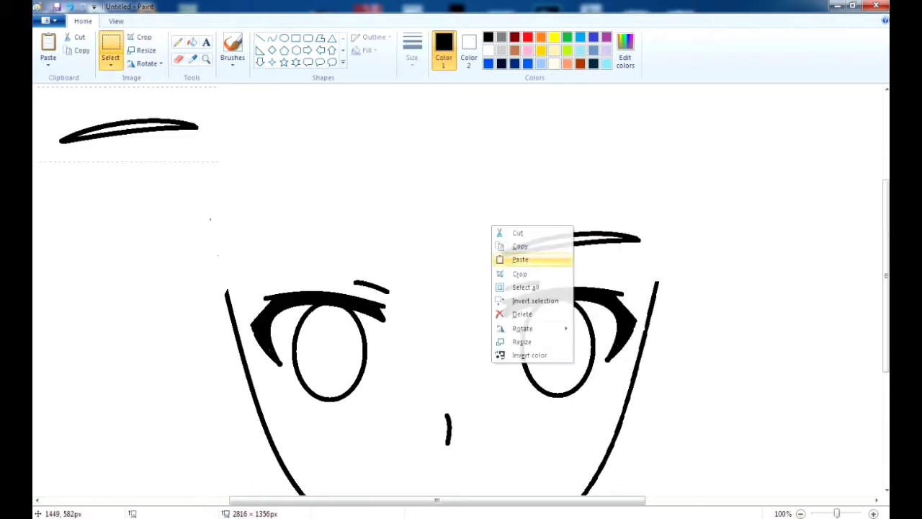
pyautogui.moveTo(129, 130); pyautogui.dragTo(319, 240)
pyautogui.click(147, 63)
pyautogui.click(164, 134)
# Draw the central fringe strands with curves running down the forehead to points between the eyes.
pyautogui.scroll(-3, 422, 175)
pyautogui.scroll(3, 423, 175)
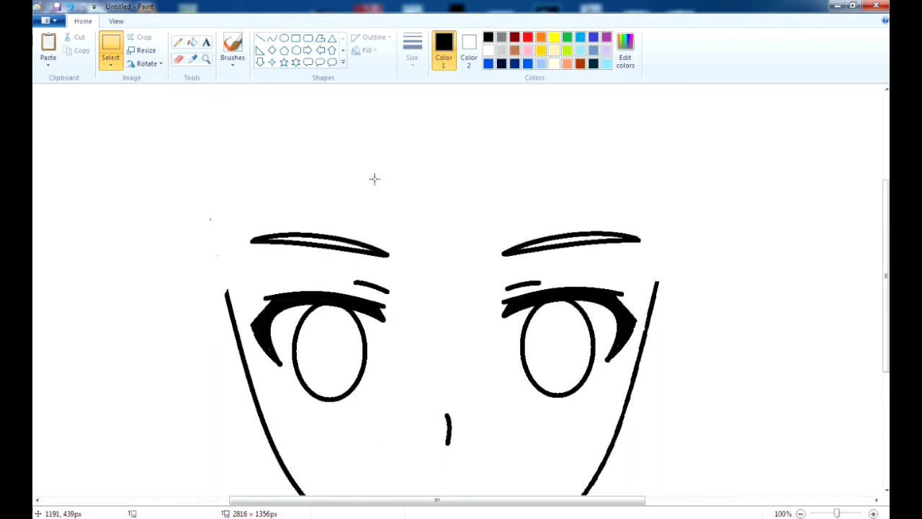
pyautogui.click(272, 38)
pyautogui.scroll(-1, 404, 216)
pyautogui.moveTo(401, 189)
pyautogui.mouseDown()
pyautogui.moveTo(430, 322)
pyautogui.moveTo(414, 295)
pyautogui.moveTo(408, 253)
pyautogui.moveTo(418, 274)
pyautogui.moveTo(422, 226)
pyautogui.moveTo(432, 298)
pyautogui.moveTo(414, 251)
pyautogui.moveTo(441, 319)
pyautogui.mouseUp()
pyautogui.moveTo(446, 323)
pyautogui.mouseDown()
pyautogui.moveTo(469, 185)
pyautogui.moveTo(462, 216)
pyautogui.moveTo(477, 244)
pyautogui.mouseUp()
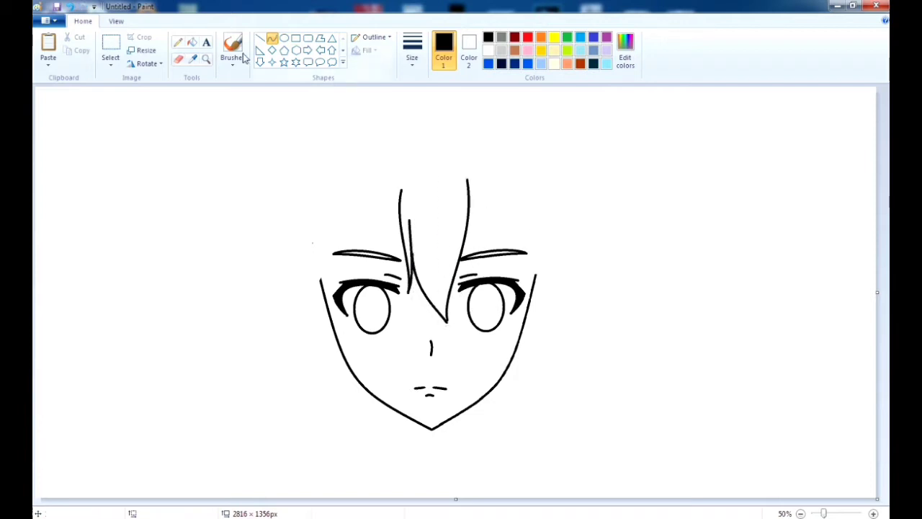
# Erase the face outline beside both eyes and draw a pointed fringe strand over the left eyebrow.
pyautogui.click(178, 60)
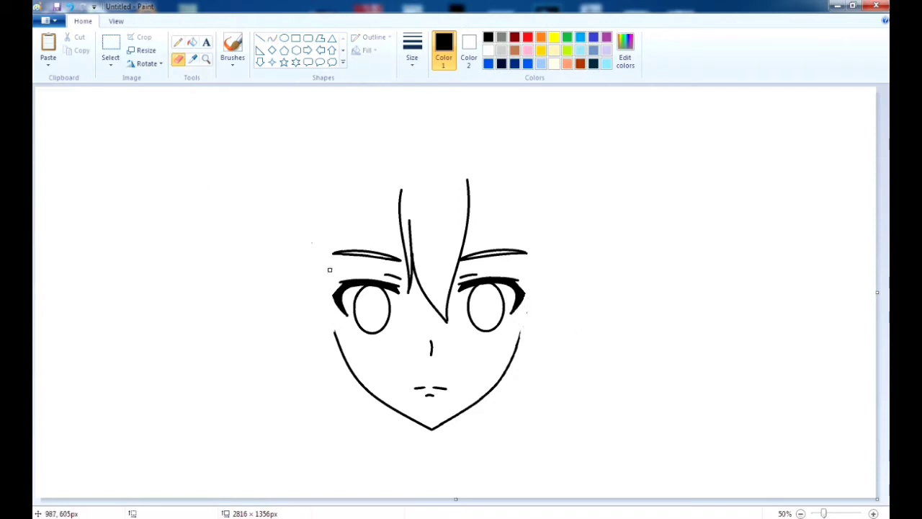
pyautogui.click(272, 37)
pyautogui.moveTo(369, 273); pyautogui.dragTo(382, 163)
pyautogui.moveTo(368, 217); pyautogui.dragTo(358, 222)
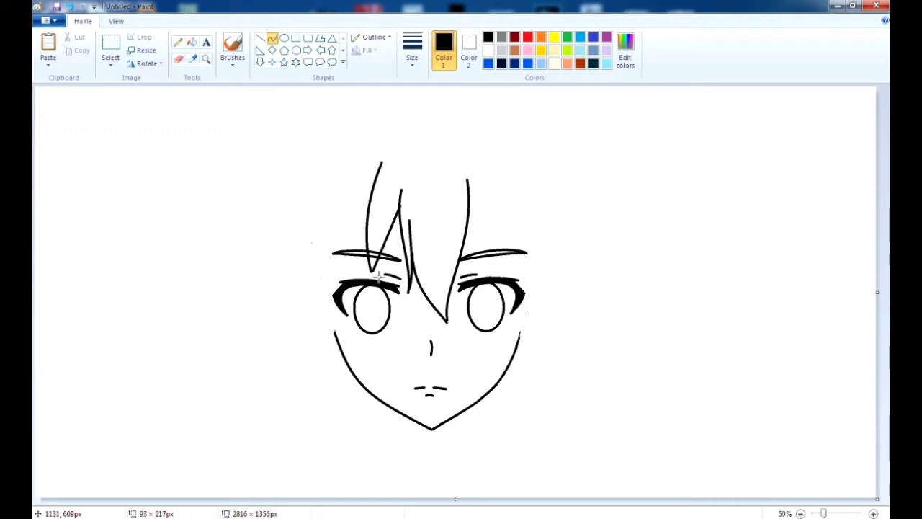
pyautogui.moveTo(378, 276); pyautogui.dragTo(374, 270)
# Draw a pointed fringe strand over the right eyebrow and a long curved side strand down to the right jaw.
pyautogui.moveTo(469, 203); pyautogui.dragTo(496, 271)
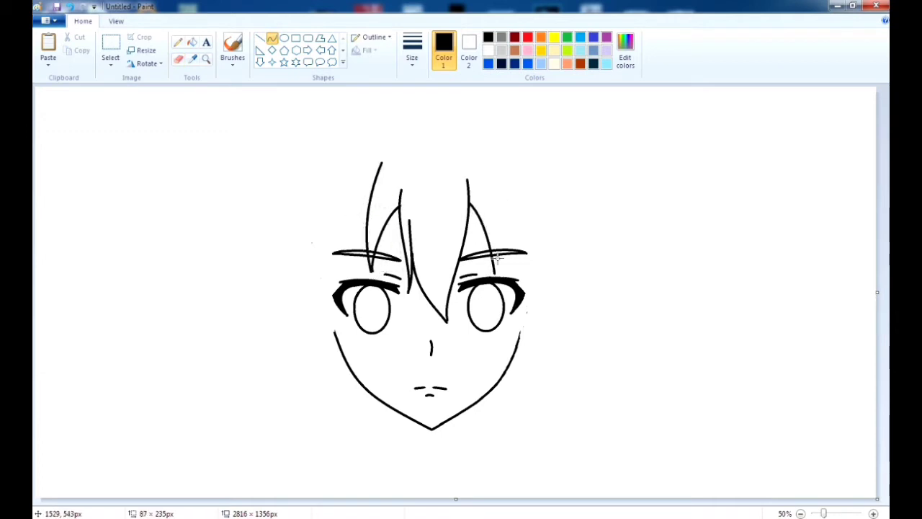
pyautogui.moveTo(505, 195)
pyautogui.mouseDown()
pyautogui.moveTo(477, 155)
pyautogui.moveTo(499, 178)
pyautogui.mouseUp()
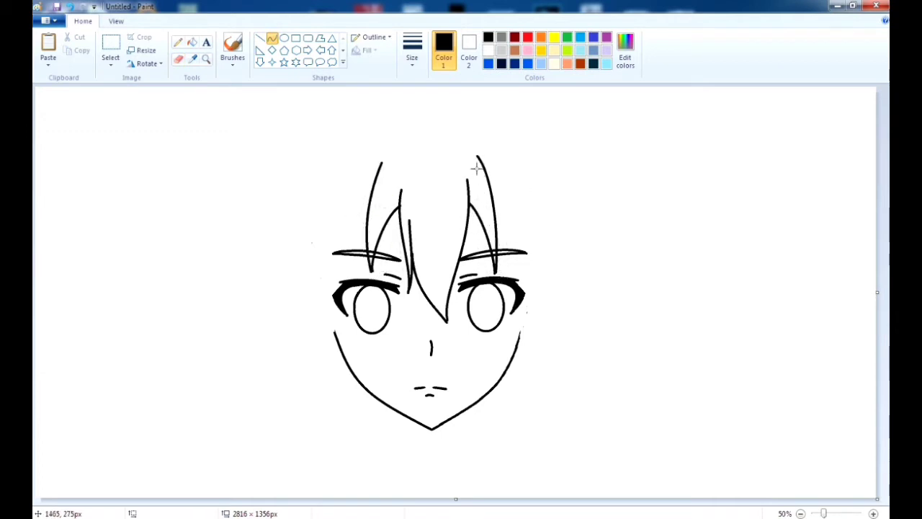
pyautogui.moveTo(473, 211); pyautogui.dragTo(512, 353)
pyautogui.moveTo(524, 309)
pyautogui.mouseDown()
pyautogui.moveTo(548, 304)
pyautogui.moveTo(553, 290)
pyautogui.mouseUp()
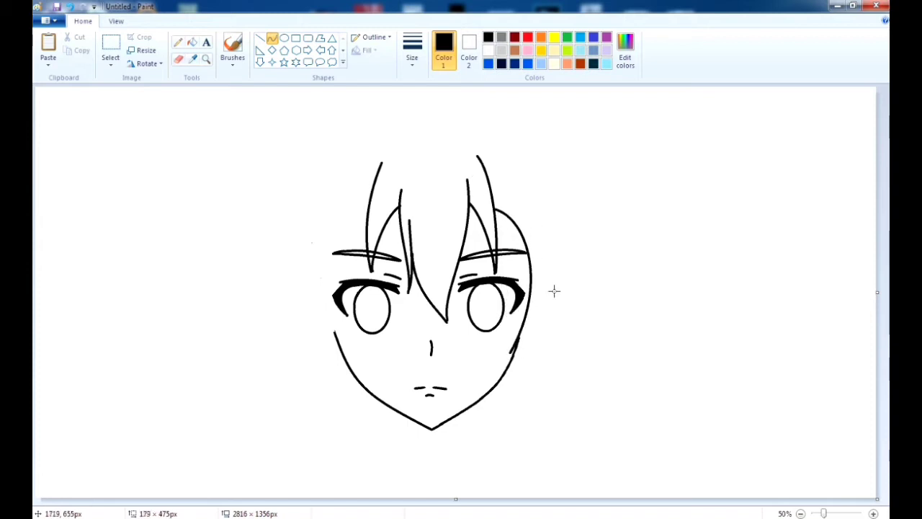
pyautogui.moveTo(504, 202); pyautogui.dragTo(510, 141)
pyautogui.moveTo(354, 112); pyautogui.dragTo(553, 186)
pyautogui.moveTo(483, 137); pyautogui.dragTo(530, 115)
pyautogui.hotkey('ctrl', 'z')
pyautogui.moveTo(433, 93)
pyautogui.mouseDown()
pyautogui.moveTo(600, 253)
pyautogui.moveTo(519, 350)
pyautogui.mouseUp()
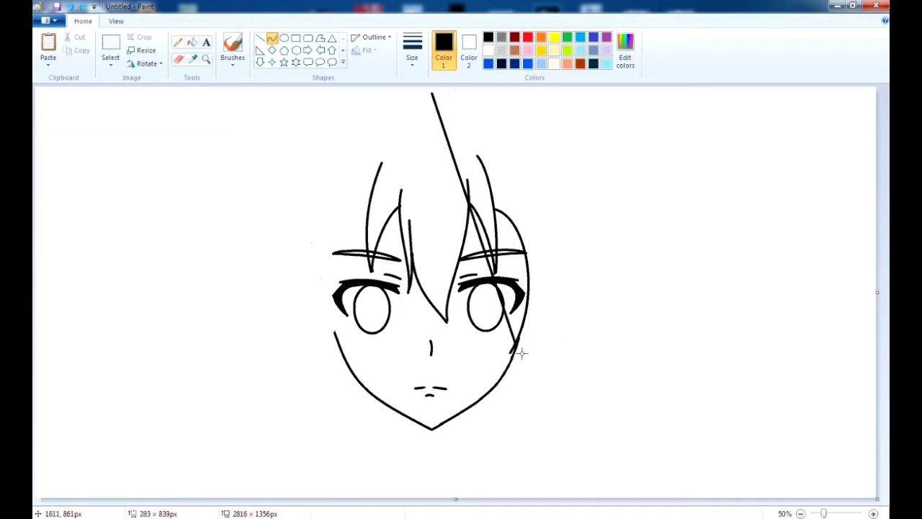
pyautogui.moveTo(483, 216)
pyautogui.mouseDown()
pyautogui.moveTo(523, 159)
pyautogui.moveTo(641, 212)
pyautogui.moveTo(609, 220)
pyautogui.mouseUp()
pyautogui.hotkey('ctrl', 'z')
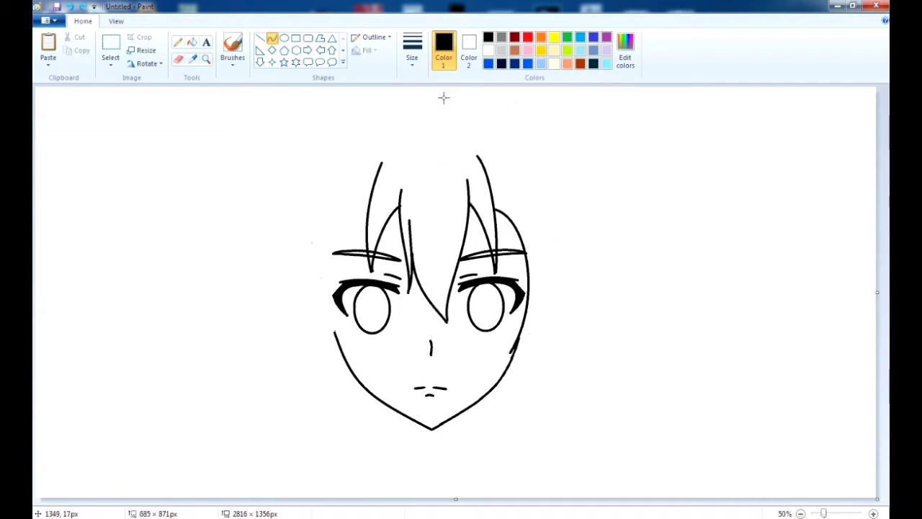
# Draw the rounded outer hair outline with two large curves from the crown down both sides of the head.
pyautogui.moveTo(435, 91); pyautogui.dragTo(541, 347)
pyautogui.moveTo(480, 153); pyautogui.dragTo(610, 199)
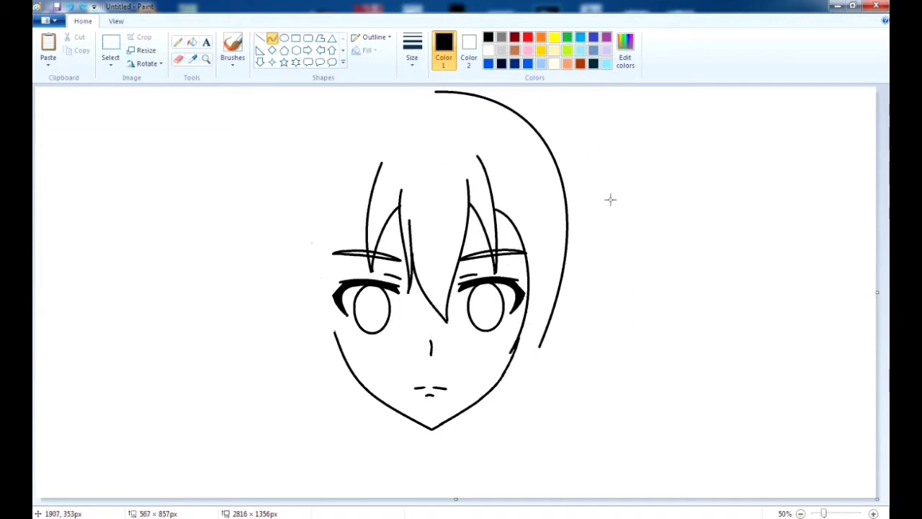
pyautogui.moveTo(440, 94); pyautogui.dragTo(319, 336)
pyautogui.moveTo(406, 148); pyautogui.dragTo(228, 238)
# Draw curved hair strands framing the left side of the face, meeting in a point beside the left jaw.
pyautogui.moveTo(373, 204); pyautogui.dragTo(336, 325)
pyautogui.moveTo(336, 154); pyautogui.dragTo(296, 229)
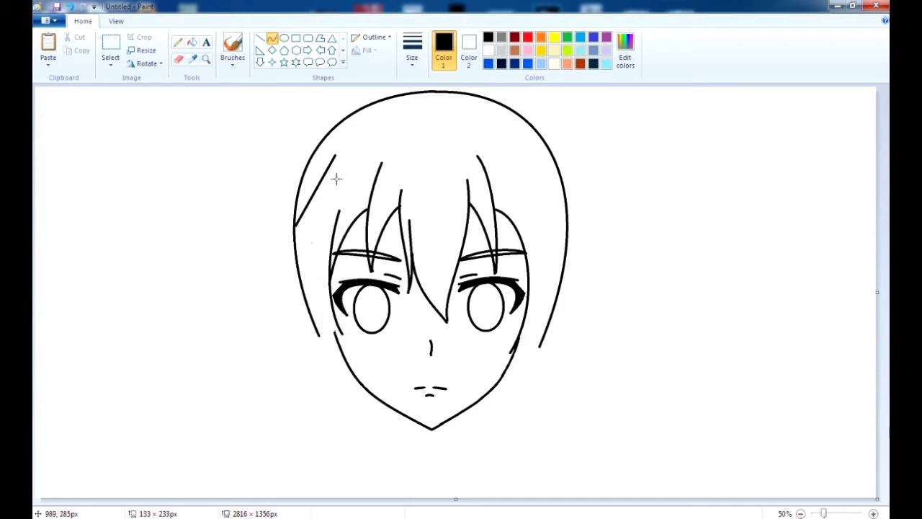
pyautogui.moveTo(334, 177); pyautogui.dragTo(313, 183)
pyautogui.moveTo(348, 340)
pyautogui.mouseDown()
pyautogui.moveTo(317, 302)
pyautogui.moveTo(321, 339)
pyautogui.mouseUp()
# Erase the lower end of the right hair outline and draw layered, pointed hair tips along that side.
pyautogui.click(178, 59)
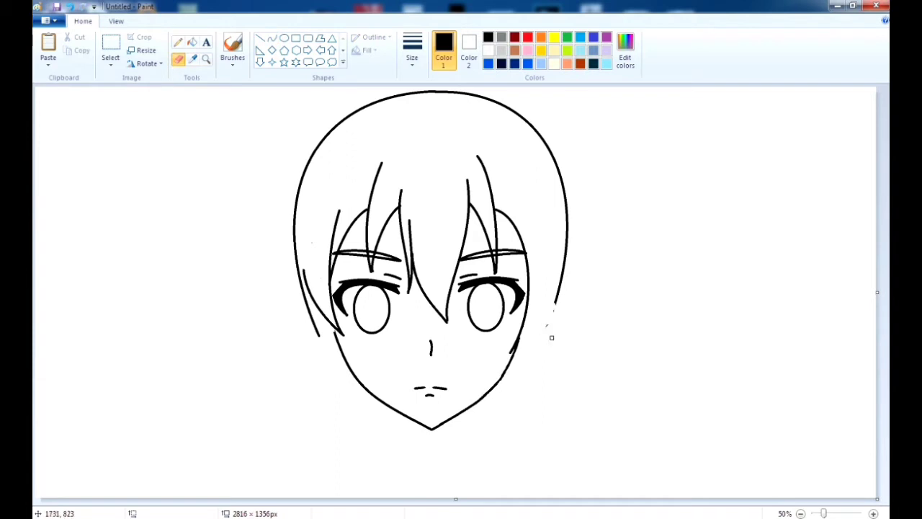
pyautogui.click(272, 38)
pyautogui.moveTo(530, 170); pyautogui.dragTo(525, 203)
pyautogui.moveTo(536, 190)
pyautogui.mouseDown()
pyautogui.moveTo(566, 245)
pyautogui.moveTo(556, 225)
pyautogui.moveTo(564, 317)
pyautogui.mouseUp()
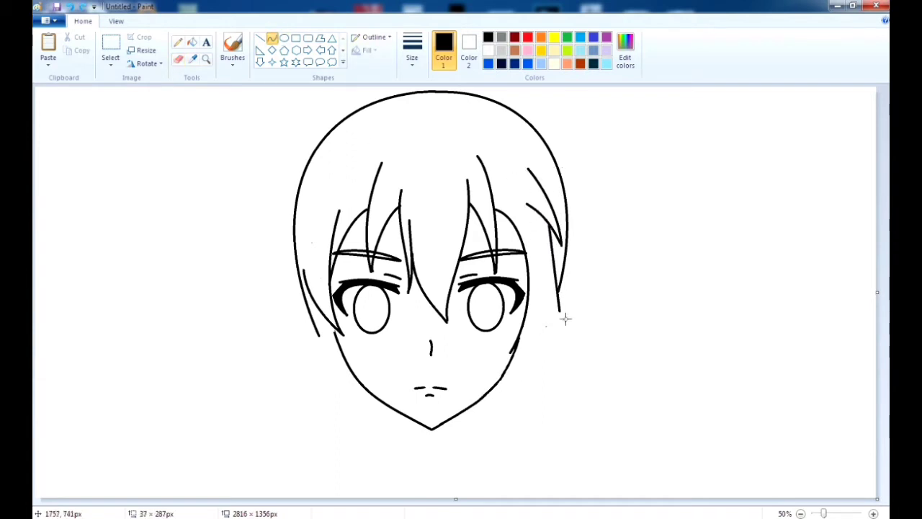
pyautogui.moveTo(560, 274)
pyautogui.mouseDown()
pyautogui.moveTo(557, 260)
pyautogui.moveTo(566, 315)
pyautogui.moveTo(537, 259)
pyautogui.moveTo(539, 319)
pyautogui.mouseUp()
# Erase the jaw line overlapping the right side strand and curve a lock from its tip up to the outer hair.
pyautogui.press('e')
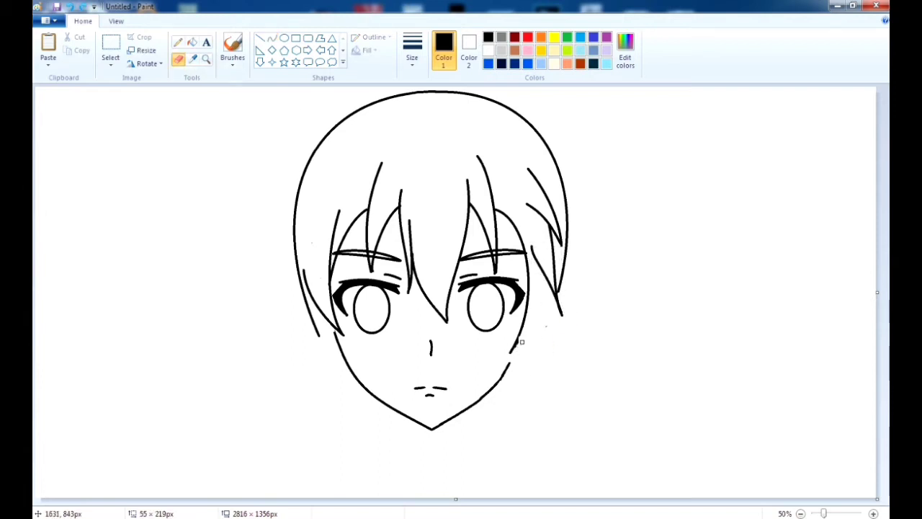
pyautogui.press('c')
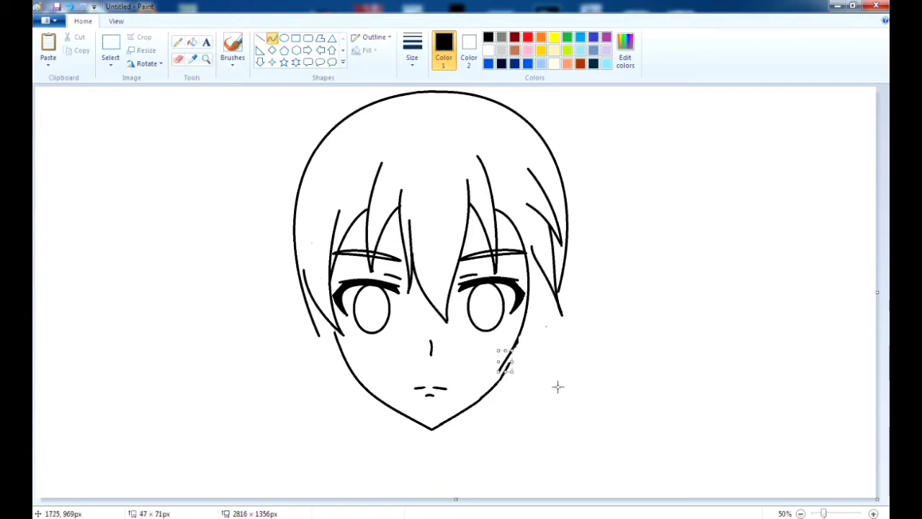
pyautogui.moveTo(557, 387)
pyautogui.mouseDown()
pyautogui.moveTo(553, 288)
pyautogui.moveTo(527, 354)
pyautogui.moveTo(587, 408)
pyautogui.mouseUp()
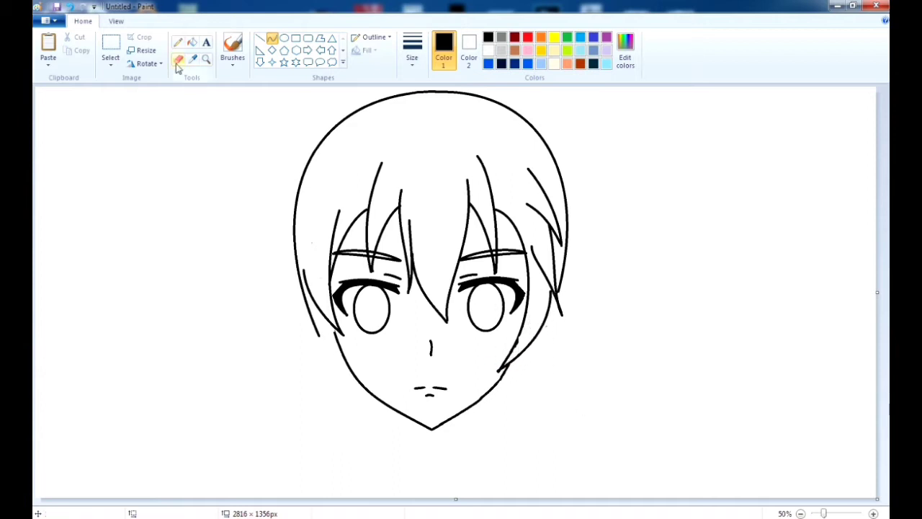
# Erase the lower part of the left hair outline and redraw that side with two pointed, outward-flicking tufts.
pyautogui.click(178, 60)
pyautogui.moveTo(319, 336); pyautogui.dragTo(315, 325)
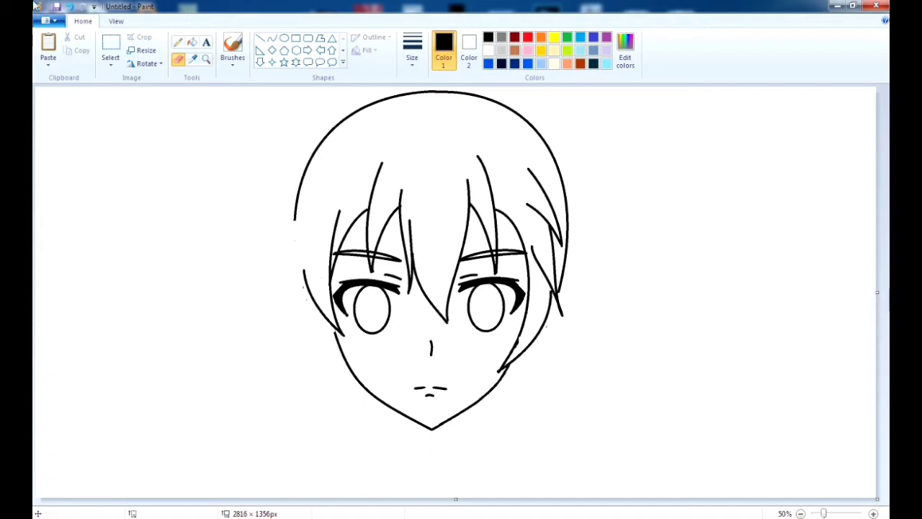
pyautogui.click(272, 38)
pyautogui.moveTo(333, 141)
pyautogui.mouseDown()
pyautogui.moveTo(273, 175)
pyautogui.moveTo(323, 154)
pyautogui.moveTo(308, 181)
pyautogui.mouseUp()
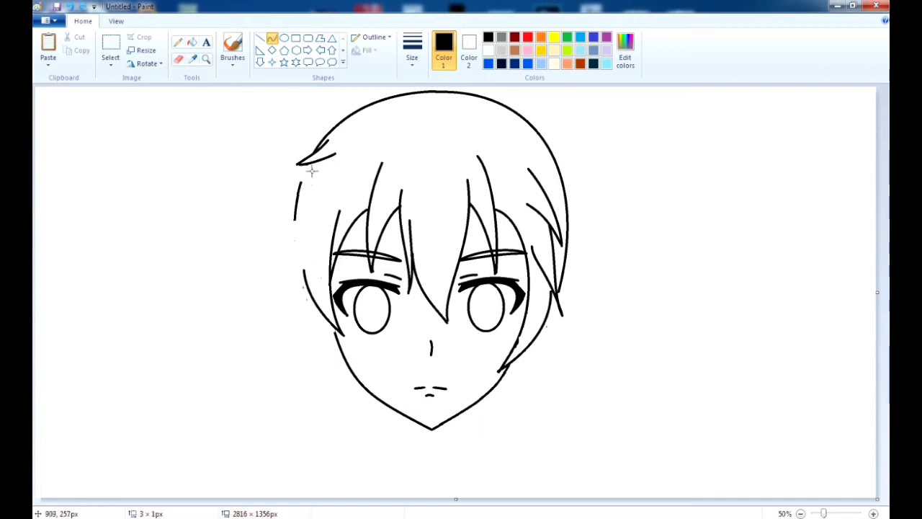
pyautogui.moveTo(305, 180)
pyautogui.mouseDown()
pyautogui.moveTo(282, 284)
pyautogui.moveTo(301, 219)
pyautogui.mouseUp()
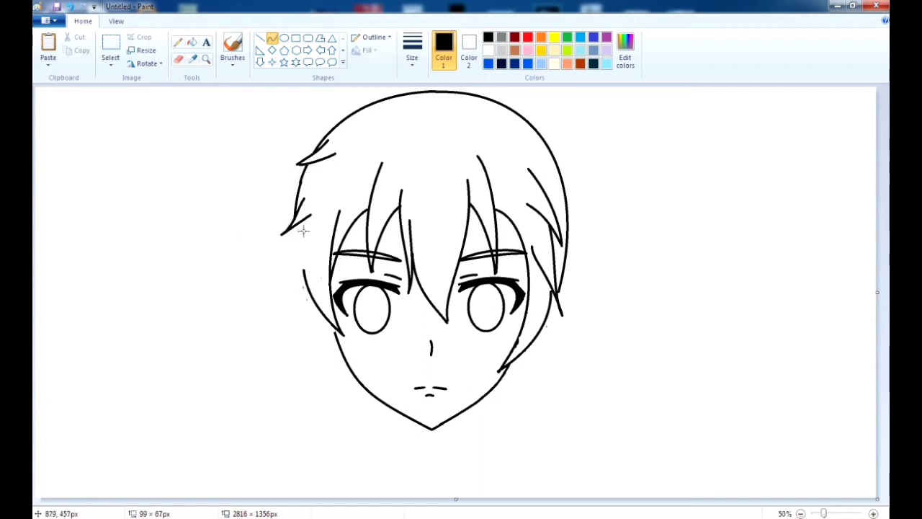
# Draw the left ear as a curve from the side lock to the jaw, and try a similar curve on the right.
pyautogui.moveTo(304, 305); pyautogui.dragTo(303, 245)
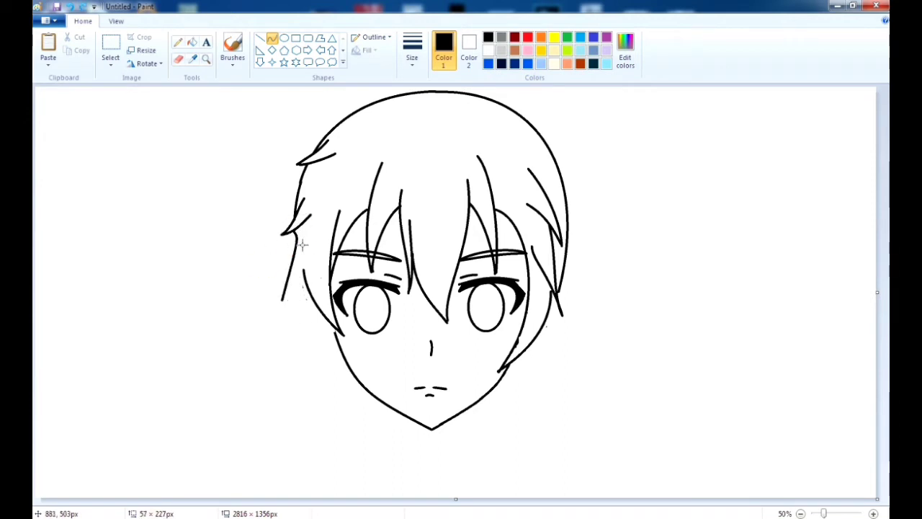
pyautogui.moveTo(314, 317)
pyautogui.mouseDown()
pyautogui.moveTo(342, 356)
pyautogui.moveTo(312, 351)
pyautogui.mouseUp()
pyautogui.click(313, 350)
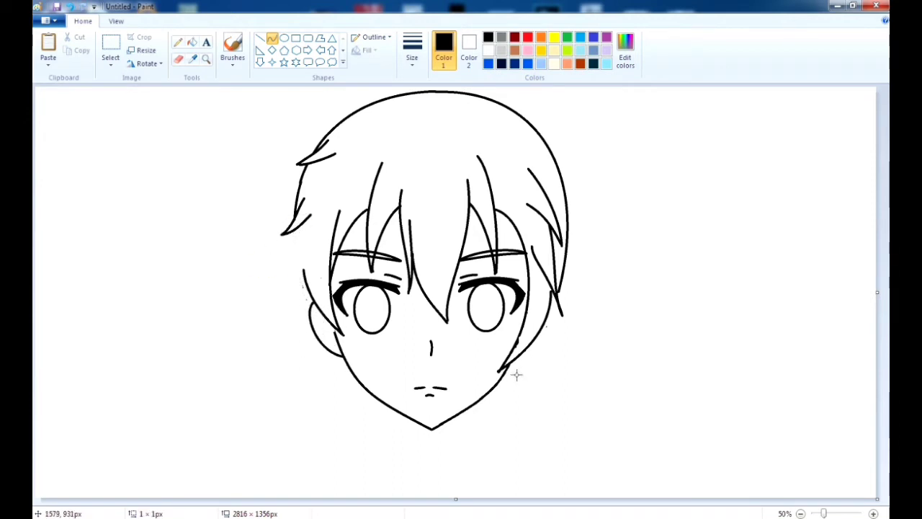
pyautogui.moveTo(514, 377)
pyautogui.mouseDown()
pyautogui.moveTo(549, 351)
pyautogui.moveTo(537, 339)
pyautogui.mouseUp()
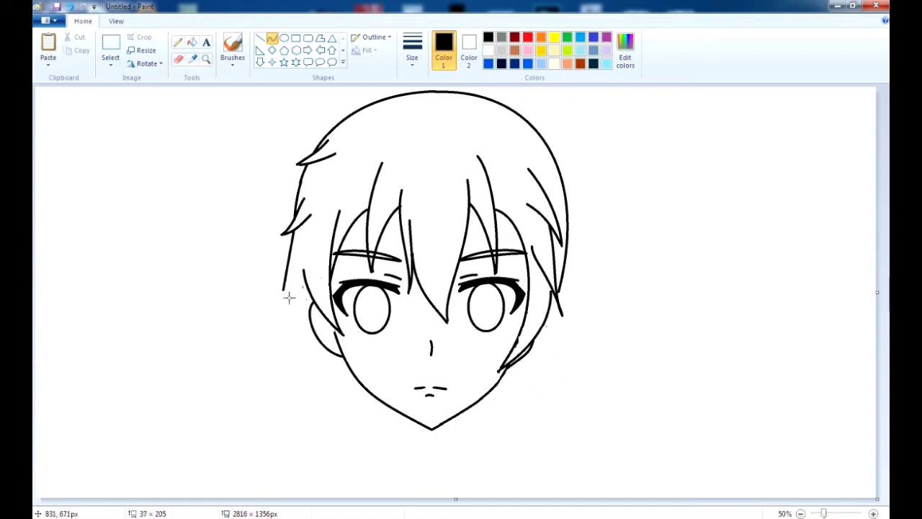
# Draw the left hair edge from the lower tuft to a pointed tip beside the ear, plus a small pointed strand behind the jaw.
pyautogui.moveTo(302, 232); pyautogui.dragTo(302, 310)
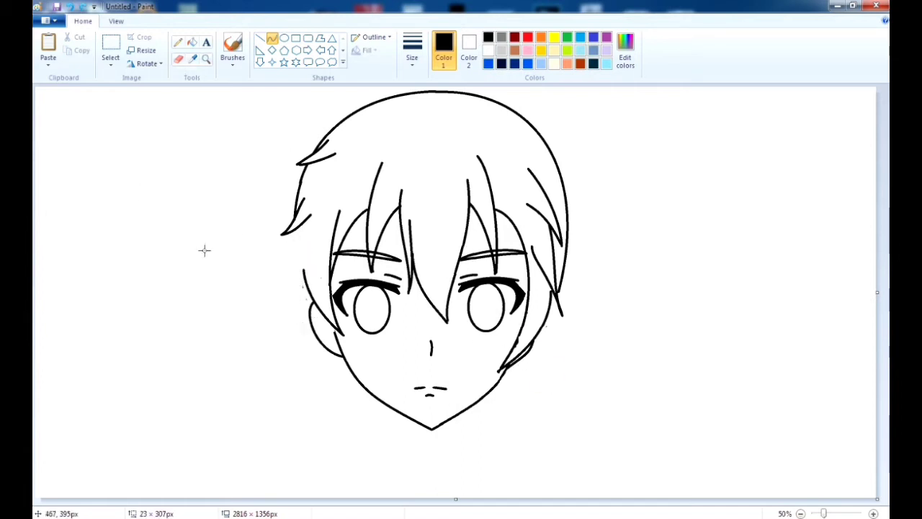
pyautogui.moveTo(298, 226); pyautogui.dragTo(304, 330)
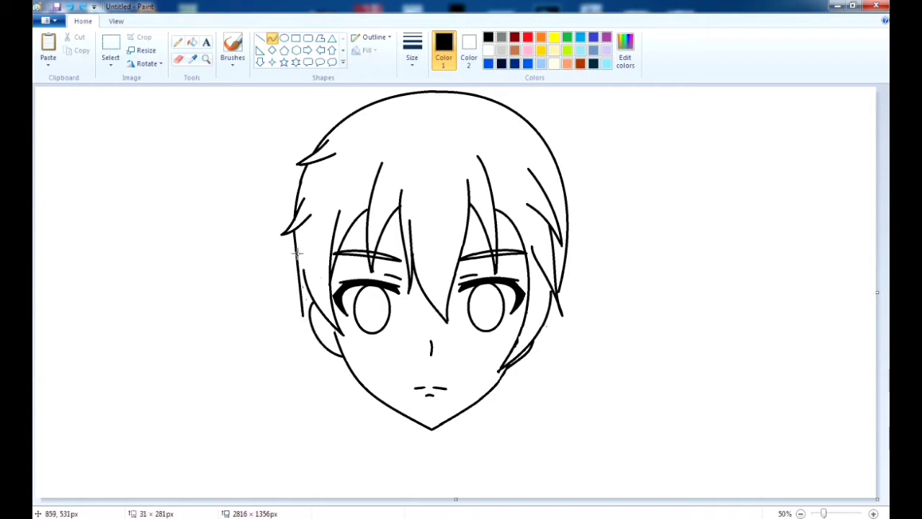
pyautogui.moveTo(295, 260); pyautogui.dragTo(310, 332)
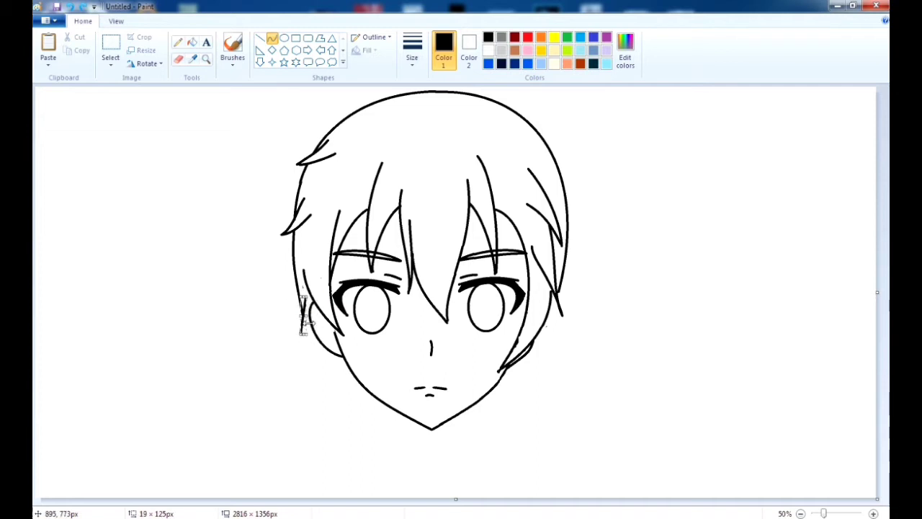
pyautogui.click(299, 329)
pyautogui.moveTo(303, 324); pyautogui.dragTo(301, 361)
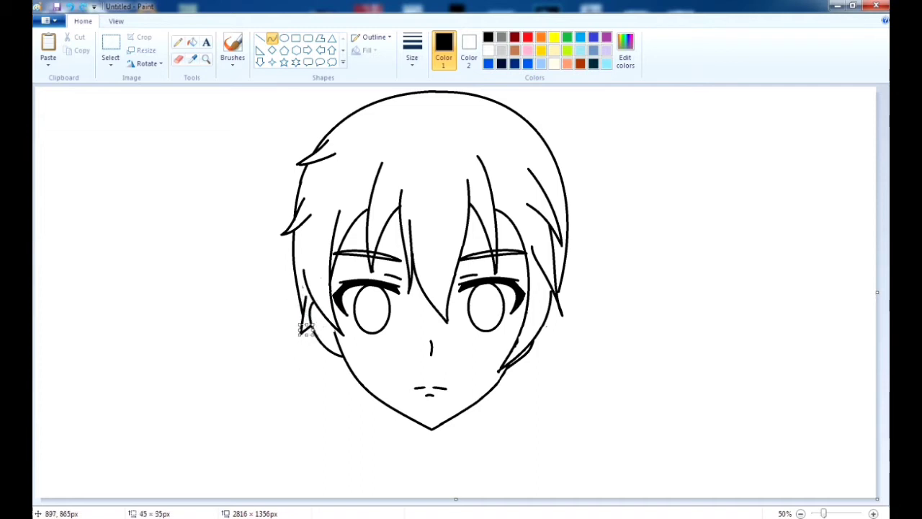
pyautogui.moveTo(335, 333); pyautogui.dragTo(352, 384)
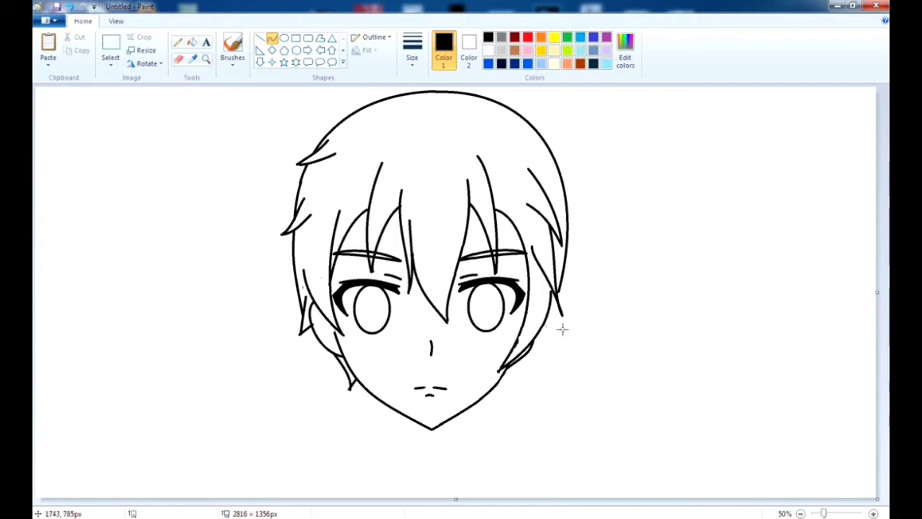
# Erase the long right side lock with the overlapping jaw piece, and redraw a shorter lock and the upper jaw line.
pyautogui.click(182, 61)
pyautogui.moveTo(517, 359); pyautogui.dragTo(537, 348)
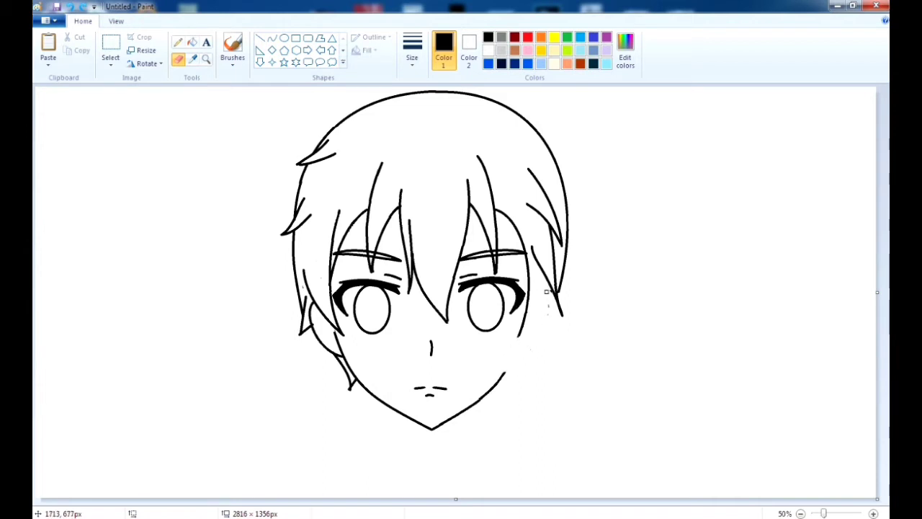
pyautogui.click(272, 38)
pyautogui.moveTo(520, 335); pyautogui.dragTo(560, 310)
pyautogui.moveTo(506, 374)
pyautogui.mouseDown()
pyautogui.moveTo(530, 345)
pyautogui.moveTo(539, 364)
pyautogui.mouseUp()
pyautogui.click(538, 364)
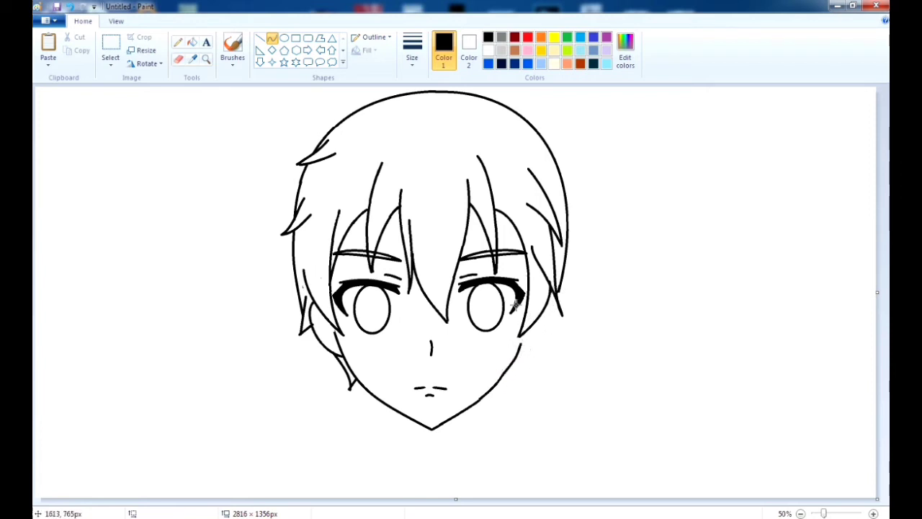
# Draw the right ear as a curve below the side lock, with a small pointed strand behind the right jaw.
pyautogui.moveTo(555, 302)
pyautogui.mouseDown()
pyautogui.moveTo(525, 360)
pyautogui.moveTo(559, 342)
pyautogui.moveTo(509, 373)
pyautogui.moveTo(494, 406)
pyautogui.moveTo(519, 377)
pyautogui.mouseUp()
pyautogui.click(572, 365)
pyautogui.click(509, 396)
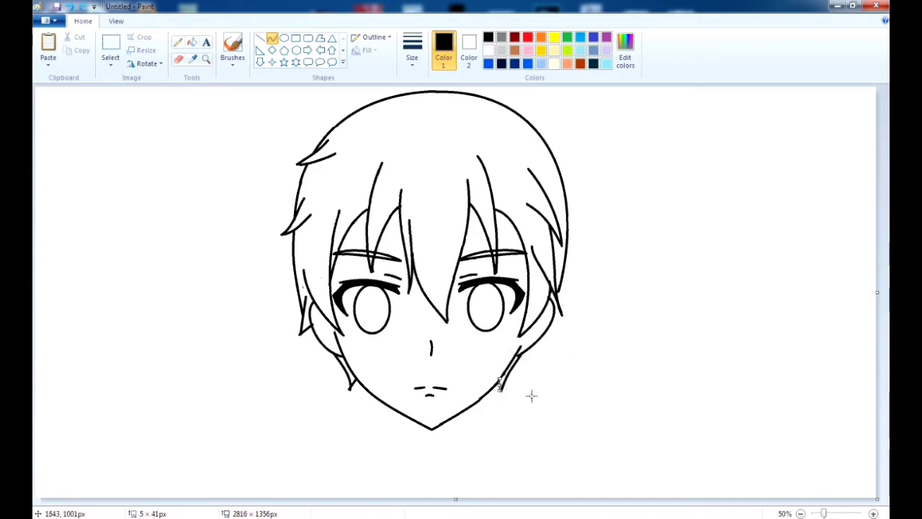
# Draw two curved strand lines inside the central bang, meeting in a point near its lower end.
pyautogui.moveTo(428, 150); pyautogui.dragTo(448, 274)
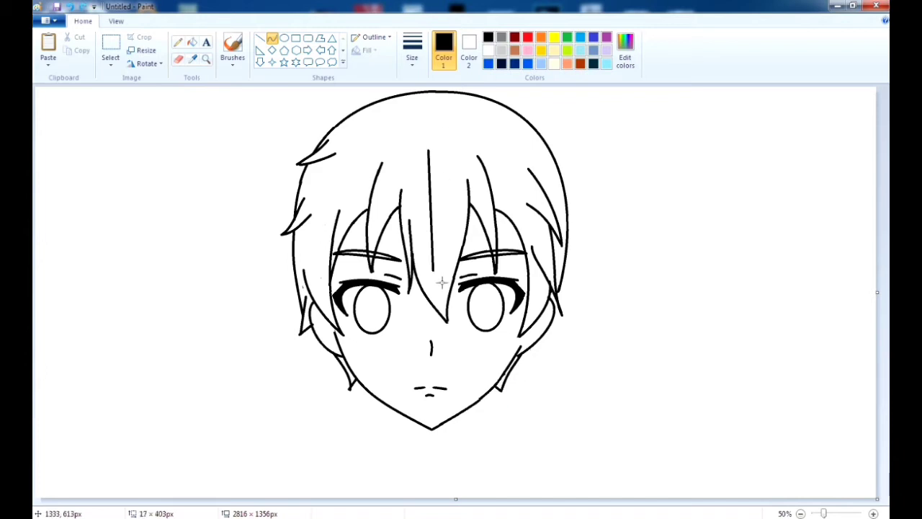
pyautogui.moveTo(422, 216); pyautogui.dragTo(416, 223)
pyautogui.click(446, 267)
pyautogui.moveTo(442, 160)
pyautogui.mouseDown()
pyautogui.moveTo(448, 251)
pyautogui.moveTo(432, 214)
pyautogui.moveTo(436, 223)
pyautogui.mouseUp()
pyautogui.moveTo(636, 323); pyautogui.dragTo(640, 327)
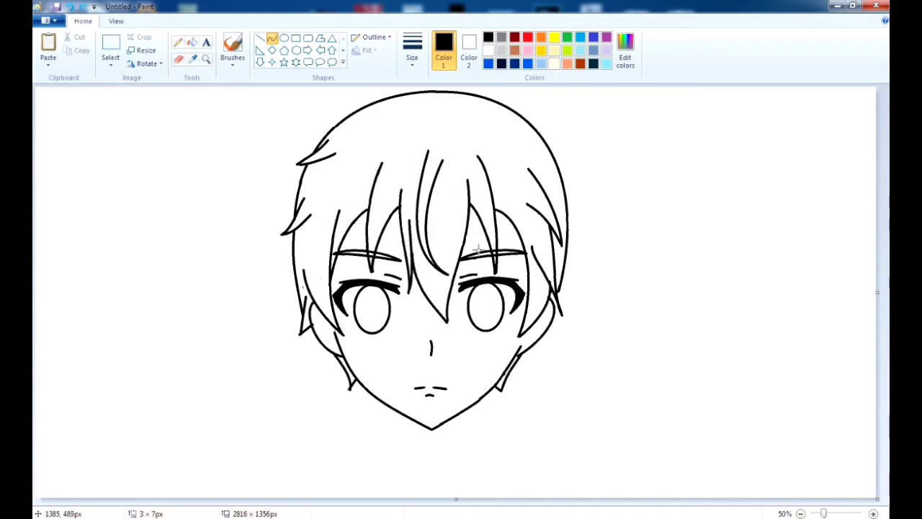
# Draw two long curves inside the outer hair outline, running from the crown down both sides.
pyautogui.moveTo(437, 99)
pyautogui.mouseDown()
pyautogui.moveTo(350, 176)
pyautogui.moveTo(306, 265)
pyautogui.mouseUp()
pyautogui.moveTo(418, 136); pyautogui.dragTo(317, 180)
pyautogui.moveTo(458, 101)
pyautogui.mouseDown()
pyautogui.moveTo(548, 177)
pyautogui.moveTo(559, 212)
pyautogui.moveTo(563, 170)
pyautogui.moveTo(536, 126)
pyautogui.mouseUp()
pyautogui.click(640, 190)
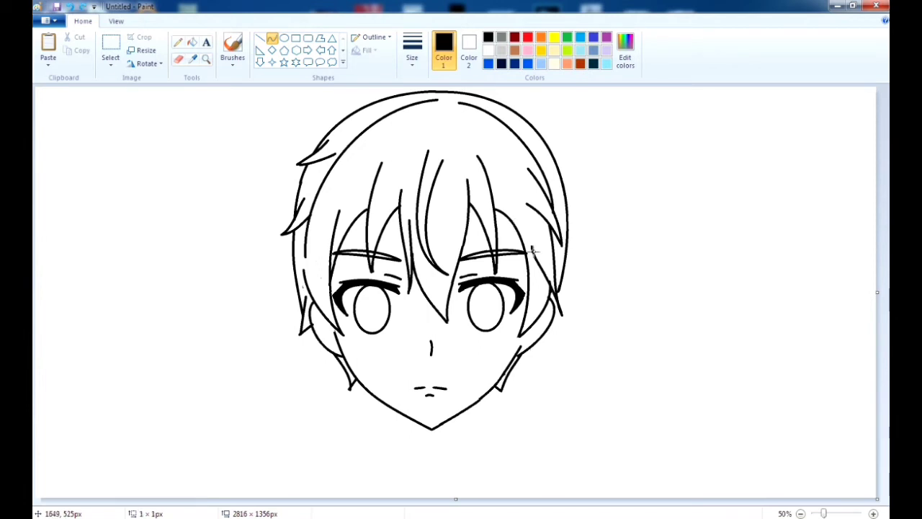
# Add curved strand lines from the upper hair down to the right and left bangs, plus a short one near the crown.
pyautogui.moveTo(533, 250)
pyautogui.mouseDown()
pyautogui.moveTo(472, 125)
pyautogui.moveTo(504, 155)
pyautogui.mouseUp()
pyautogui.click(619, 236)
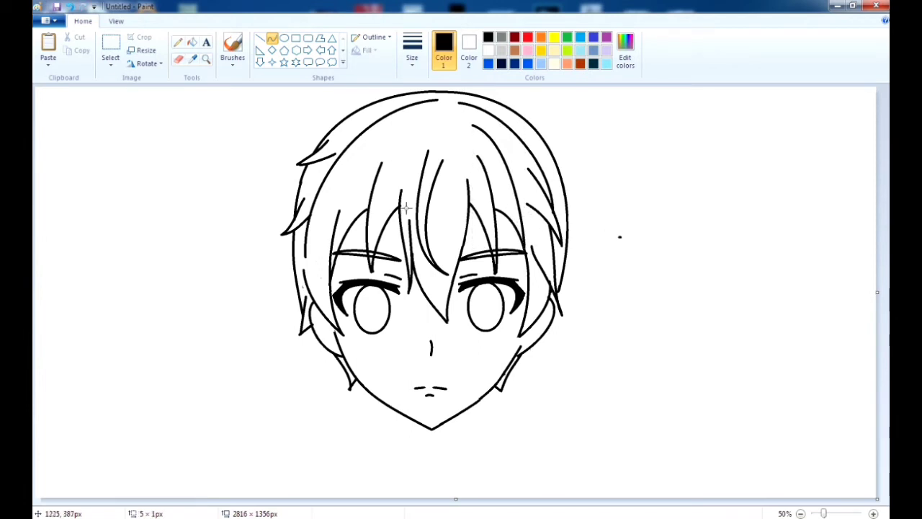
pyautogui.moveTo(390, 128); pyautogui.dragTo(340, 243)
pyautogui.moveTo(364, 186); pyautogui.dragTo(354, 180)
pyautogui.moveTo(363, 147); pyautogui.dragTo(359, 144)
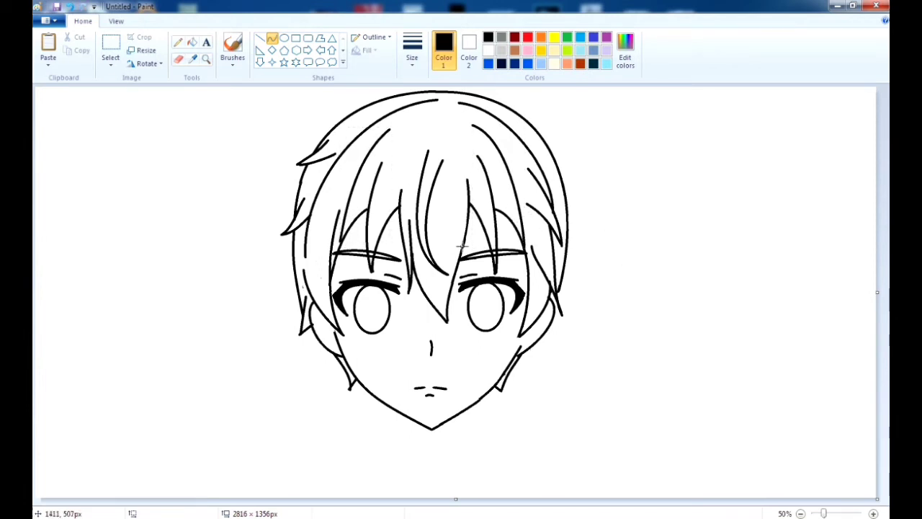
pyautogui.moveTo(439, 123)
pyautogui.mouseDown()
pyautogui.moveTo(404, 177)
pyautogui.moveTo(416, 141)
pyautogui.mouseUp()
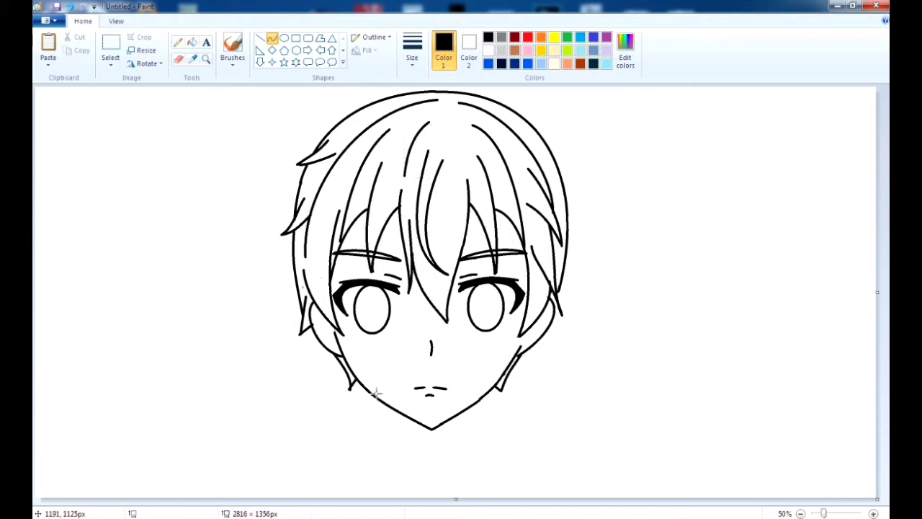
pyautogui.click(283, 38)
pyautogui.moveTo(481, 295); pyautogui.dragTo(501, 326)
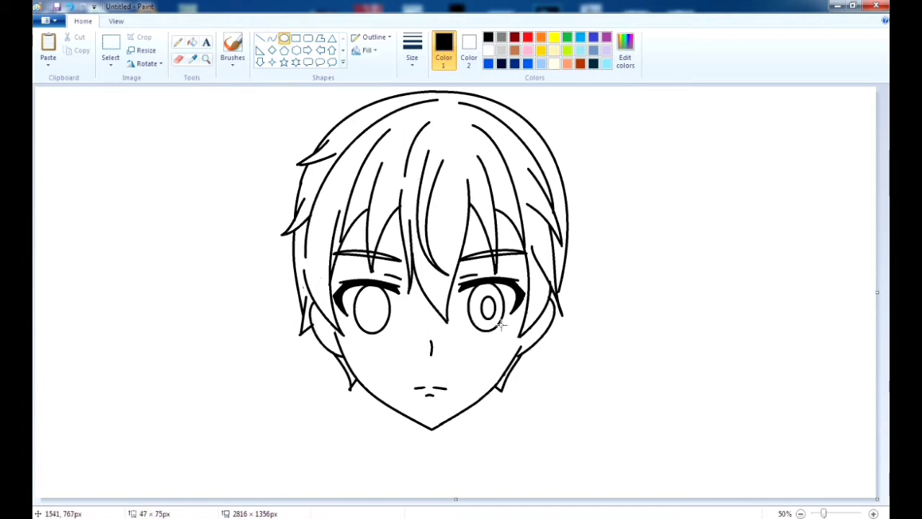
pyautogui.click(428, 300)
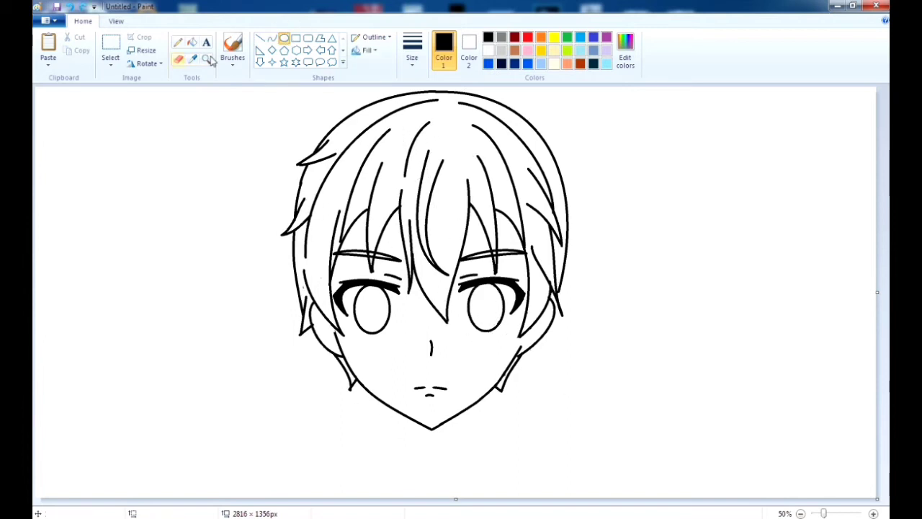
# Fill the hair and the small strands behind the jaw with light blue.
pyautogui.click(191, 42)
pyautogui.click(580, 37)
pyautogui.click(454, 135)
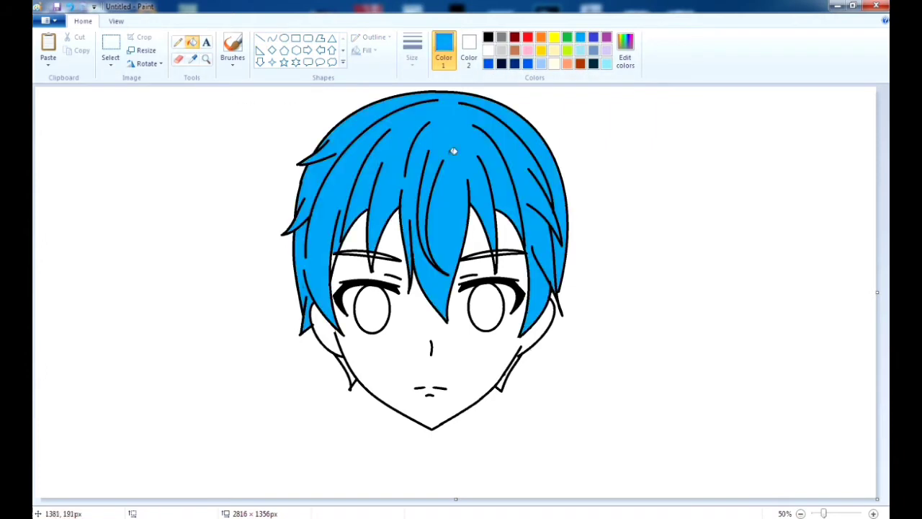
pyautogui.scroll(1, 444, 295)
pyautogui.hscroll(5, 635, 436)
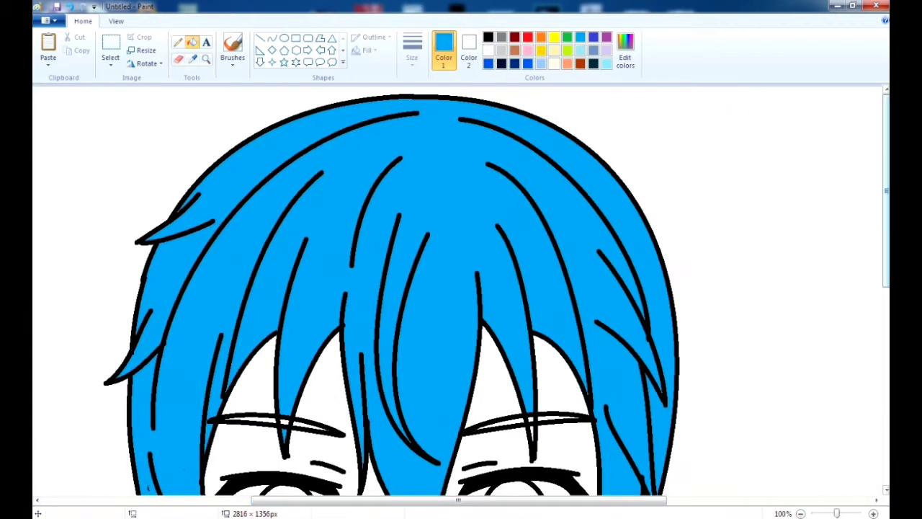
pyautogui.scroll(-3, 324, 198)
pyautogui.scroll(3, 323, 197)
pyautogui.scroll(-3, 324, 198)
# Fill both irises with dark blue.
pyautogui.click(525, 65)
pyautogui.click(513, 223)
pyautogui.click(286, 223)
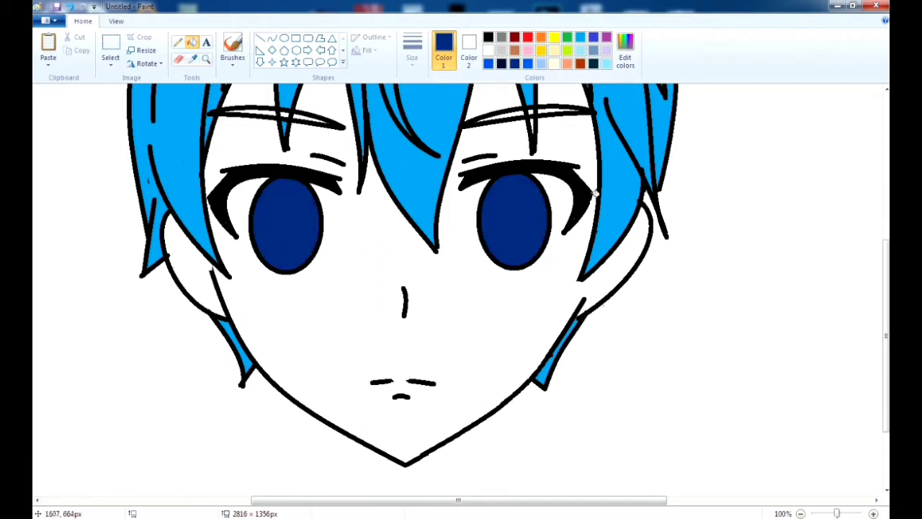
# Draw a black curve across the upper part of the left iris and fill the area above it black.
pyautogui.click(625, 58)
pyautogui.click(338, 266)
pyautogui.click(353, 346)
pyautogui.click(271, 37)
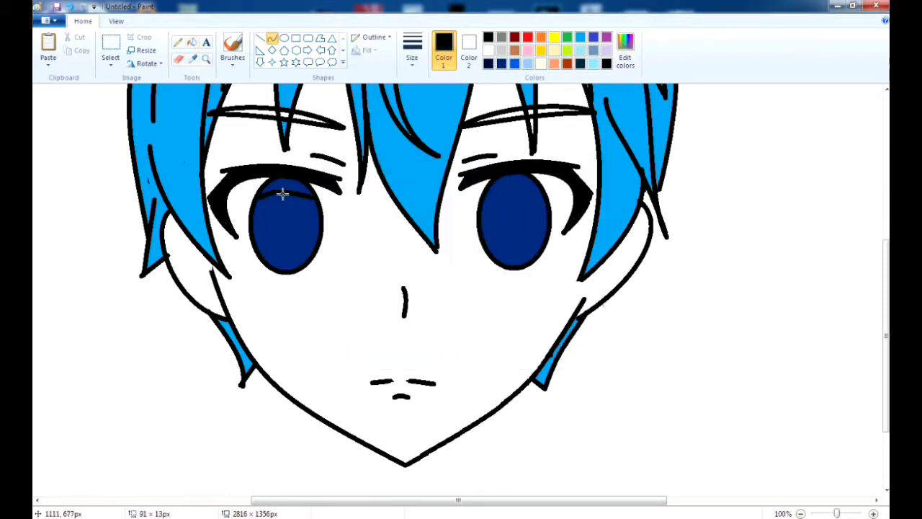
pyautogui.click(191, 42)
# Define a very dark navy colour, curve a line below the left iris's black area and fill the band between them.
pyautogui.click(625, 58)
pyautogui.click(529, 214)
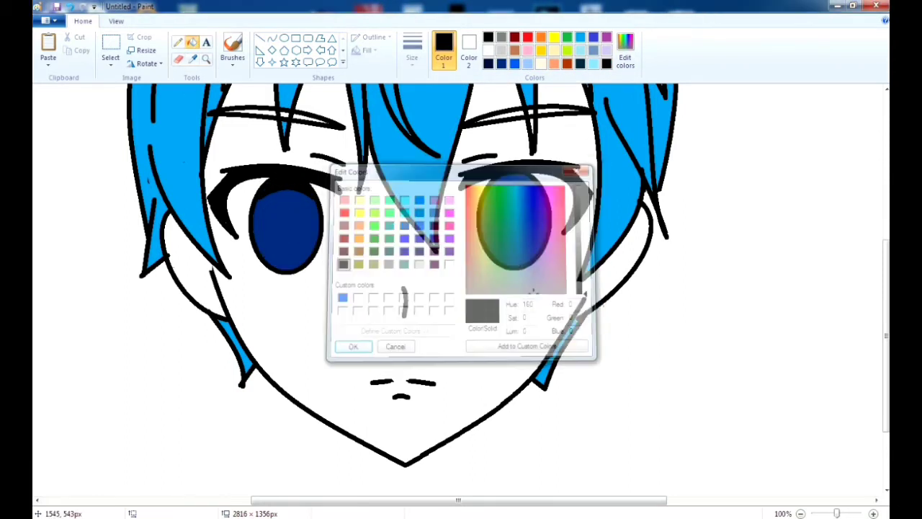
pyautogui.click(585, 261)
pyautogui.click(351, 347)
pyautogui.click(271, 37)
pyautogui.moveTo(257, 214)
pyautogui.mouseDown()
pyautogui.moveTo(288, 209)
pyautogui.moveTo(274, 213)
pyautogui.mouseUp()
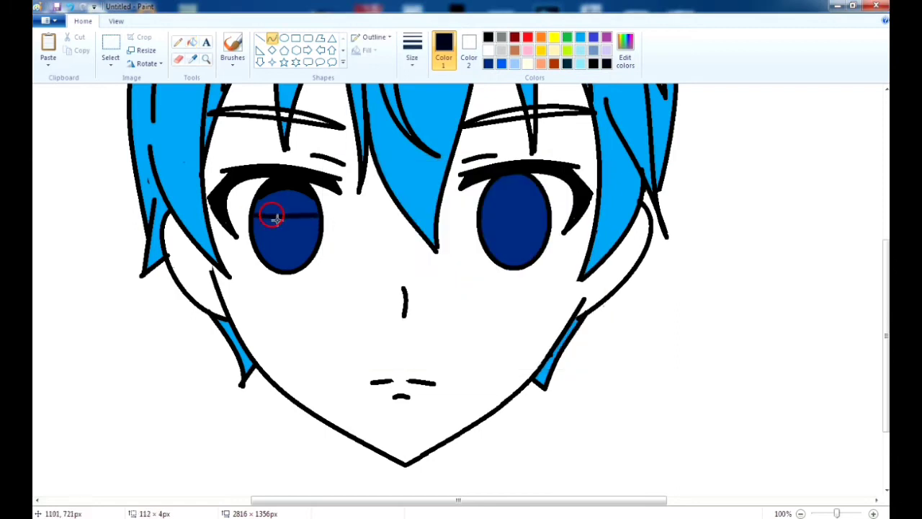
pyautogui.click(192, 41)
pyautogui.click(294, 203)
# Set the colour to navy with RGB 2, 37, 89, then curve and fill the next band down the left iris.
pyautogui.click(585, 267)
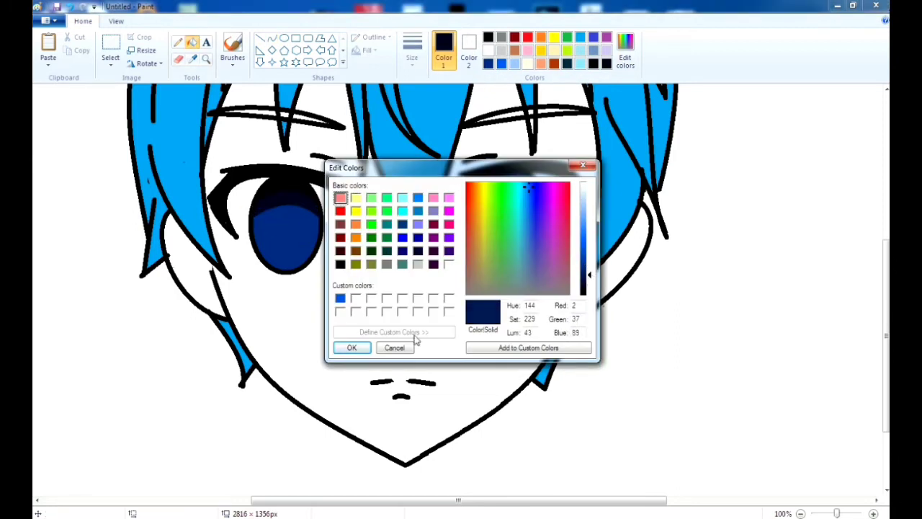
pyautogui.click(351, 347)
pyautogui.click(306, 219)
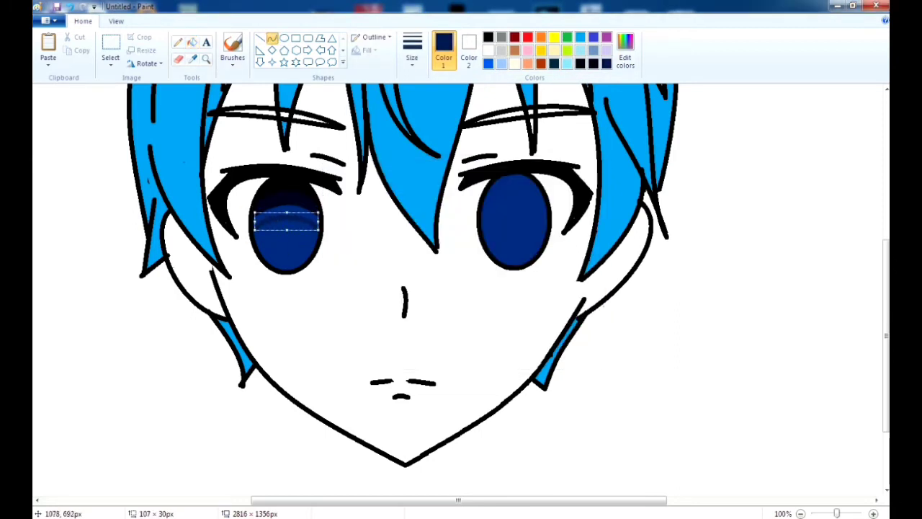
pyautogui.click(192, 42)
pyautogui.click(301, 218)
# Define a lighter blue, then curve and fill a third blue band below the navy one in the left iris.
pyautogui.click(625, 50)
pyautogui.click(585, 268)
pyautogui.click(352, 347)
pyautogui.click(271, 38)
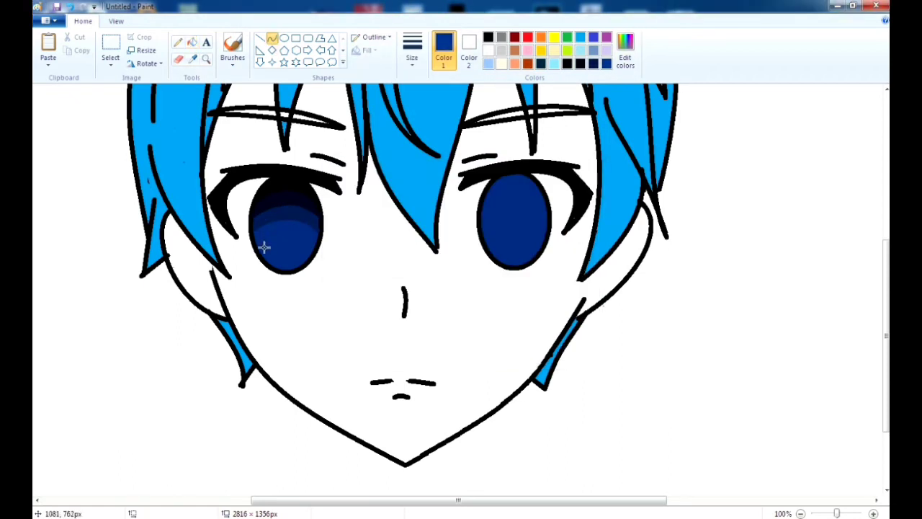
pyautogui.click(300, 238)
pyautogui.click(192, 41)
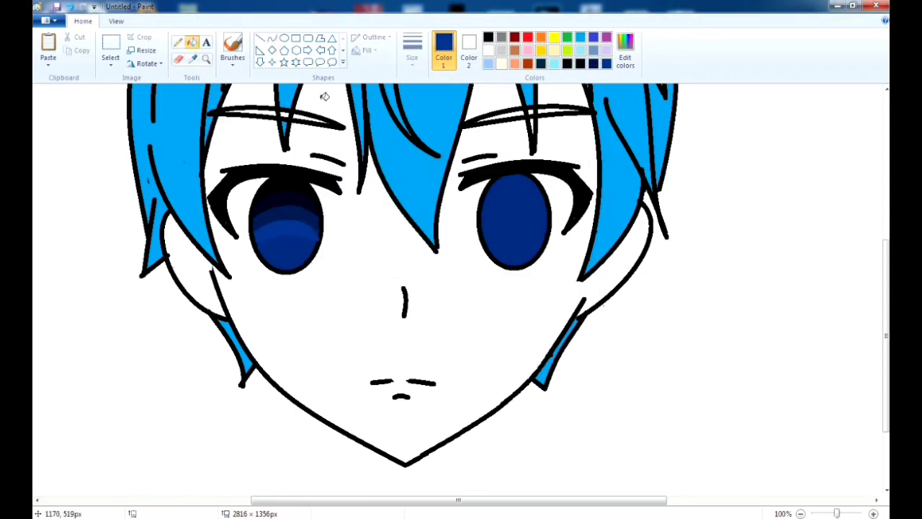
pyautogui.click(272, 38)
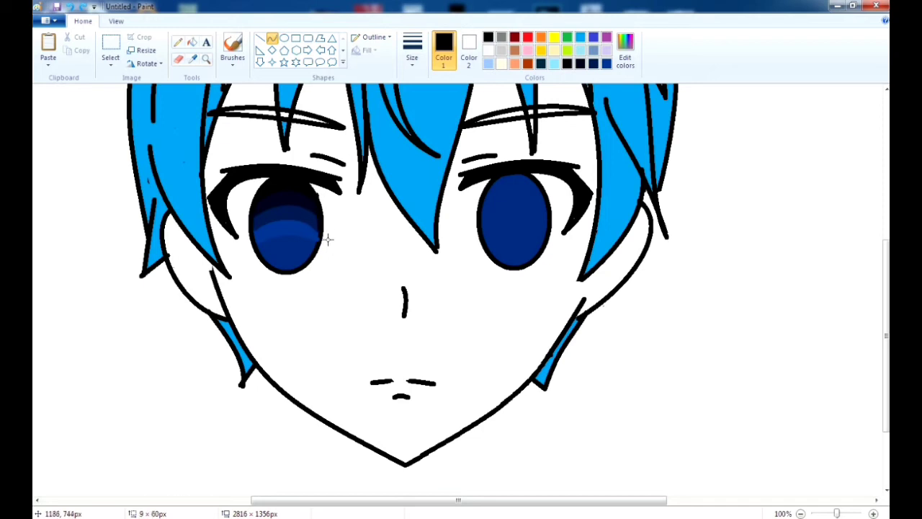
pyautogui.click(232, 48)
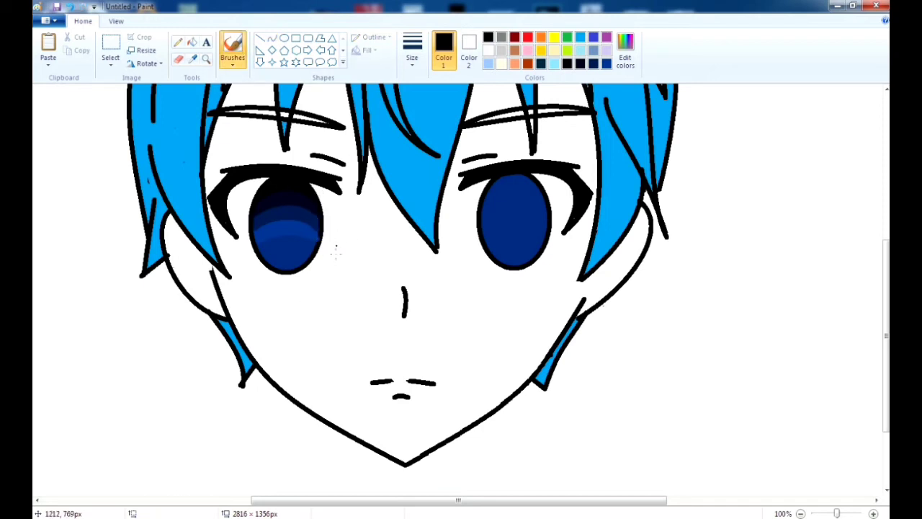
pyautogui.scroll(2, 336, 249)
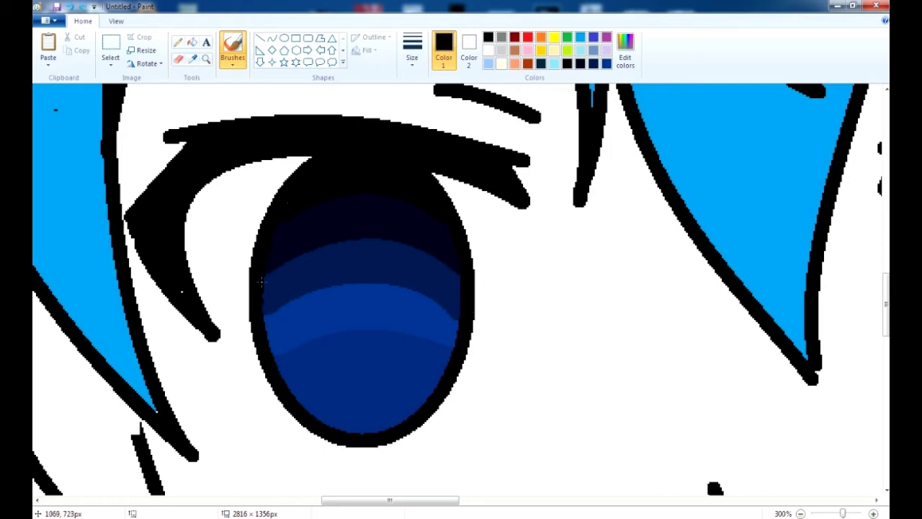
pyautogui.click(284, 39)
pyautogui.moveTo(328, 232); pyautogui.dragTo(400, 356)
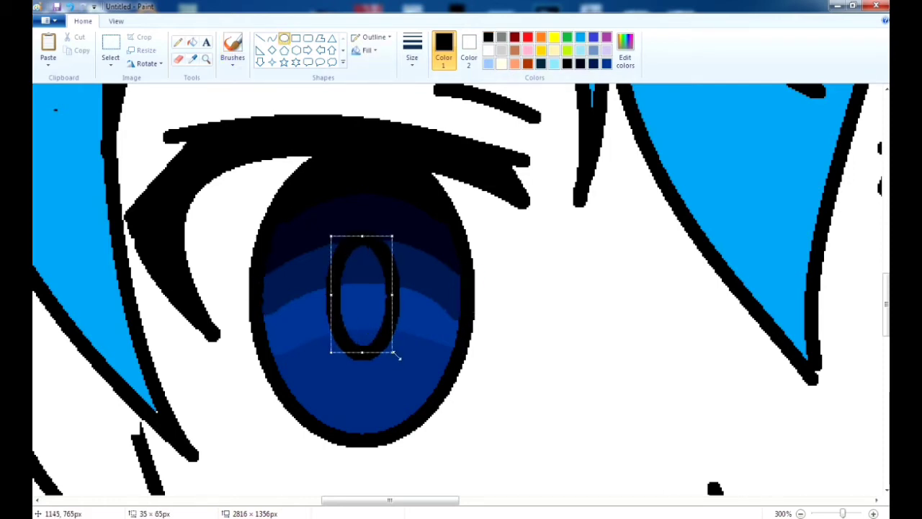
pyautogui.hotkey('ctrl', 'z')
# Define a pale light-blue colour, curve an arch across the lower part of the left iris and fill the area below it.
pyautogui.click(625, 54)
pyautogui.moveTo(593, 237); pyautogui.dragTo(594, 206)
pyautogui.click(352, 348)
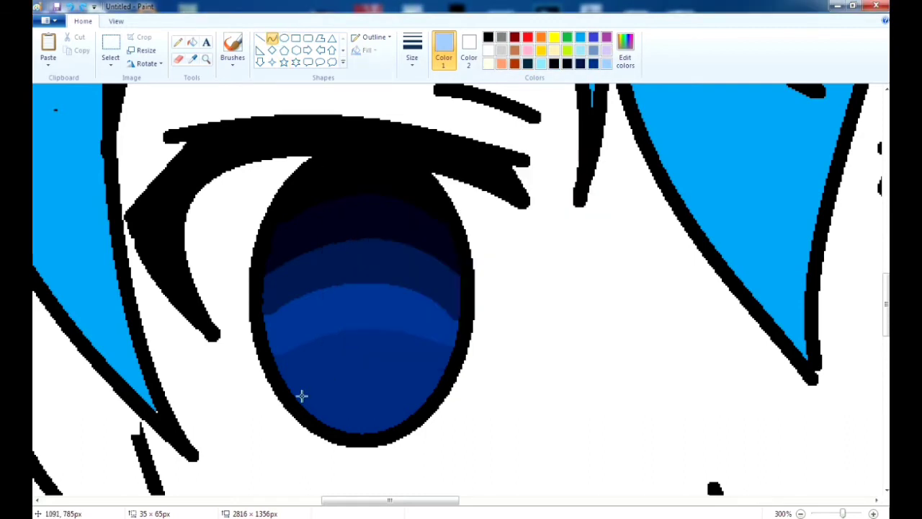
pyautogui.click(272, 38)
pyautogui.moveTo(294, 392); pyautogui.dragTo(435, 389)
pyautogui.moveTo(364, 390); pyautogui.dragTo(376, 324)
pyautogui.click(192, 42)
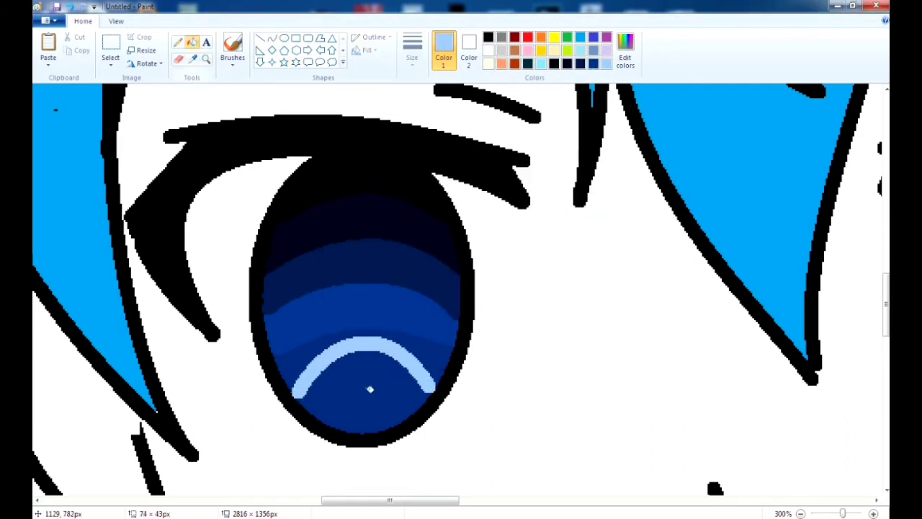
pyautogui.click(364, 414)
# Draw a tall solid-filled ellipse with black outline and black fill as the pupil in the middle of the left iris.
pyautogui.click(488, 37)
pyautogui.click(283, 38)
pyautogui.moveTo(334, 218)
pyautogui.mouseDown()
pyautogui.moveTo(413, 375)
pyautogui.moveTo(400, 369)
pyautogui.mouseUp()
pyautogui.hotkey('ctrl', 'z')
pyautogui.click(367, 51)
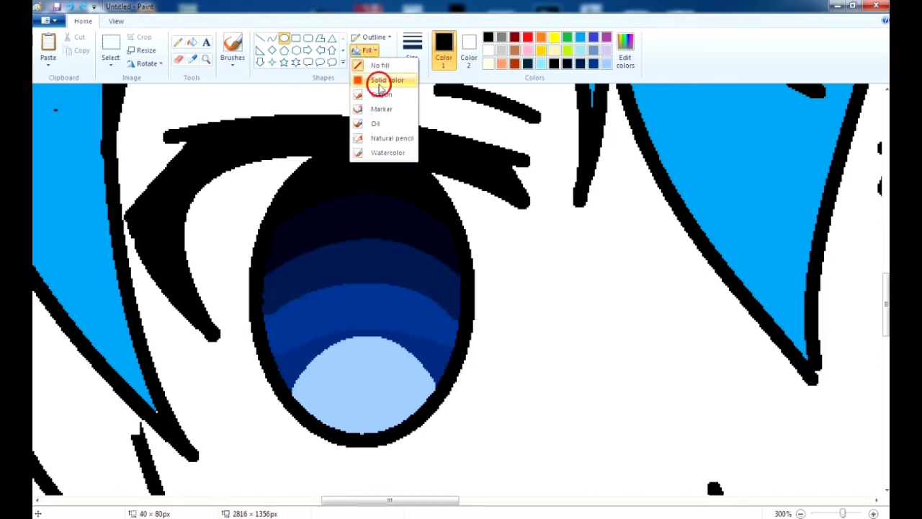
pyautogui.click(377, 85)
pyautogui.moveTo(328, 223); pyautogui.dragTo(399, 363)
pyautogui.hotkey('ctrl', 'z')
pyautogui.click(468, 54)
pyautogui.click(488, 36)
pyautogui.moveTo(334, 219); pyautogui.dragTo(412, 366)
pyautogui.moveTo(391, 315); pyautogui.dragTo(367, 319)
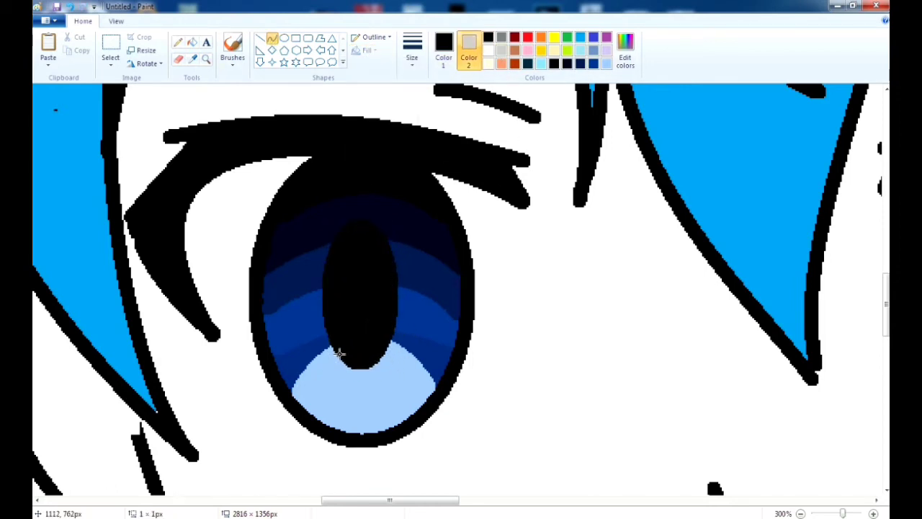
# Try a short light-grey curve along the lower edge of the left pupil.
pyautogui.click(443, 50)
pyautogui.click(501, 50)
pyautogui.click(468, 54)
pyautogui.click(488, 36)
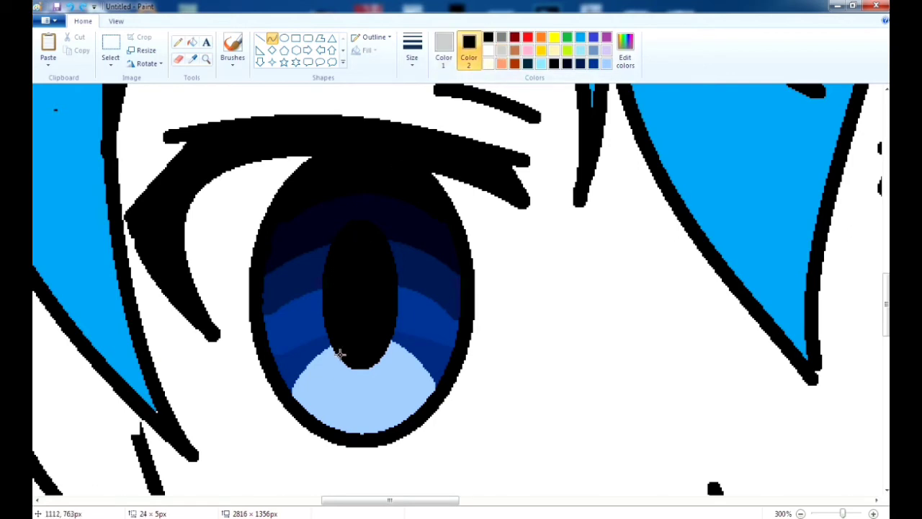
pyautogui.moveTo(340, 353); pyautogui.dragTo(389, 336)
pyautogui.hotkey('ctrl', 'z')
# Add two solid white oval highlights to the upper left iris, a large one at its outer edge and a small one above the pupil.
pyautogui.scroll(-3, 396, 396)
pyautogui.scroll(1, 260, 502)
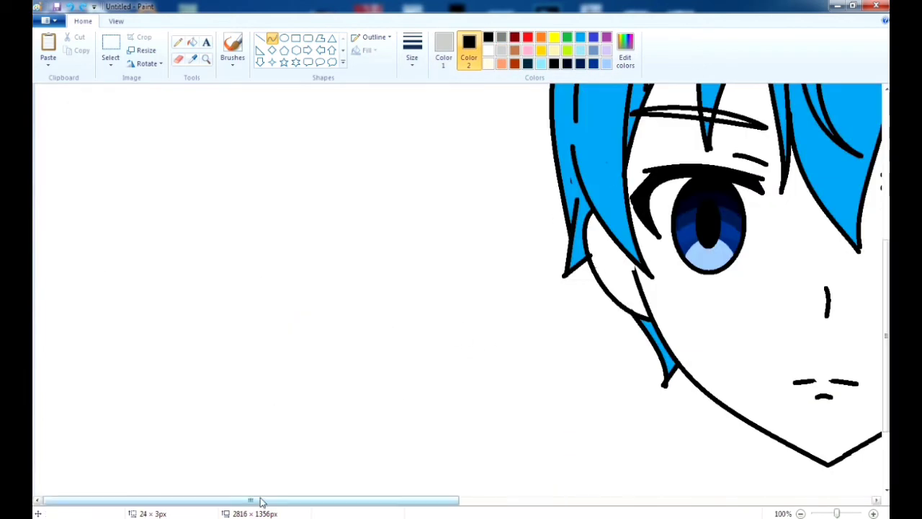
pyautogui.scroll(1, 261, 502)
pyautogui.hscroll(3, 449, 208)
pyautogui.click(284, 38)
pyautogui.click(488, 50)
pyautogui.moveTo(365, 294); pyautogui.dragTo(396, 322)
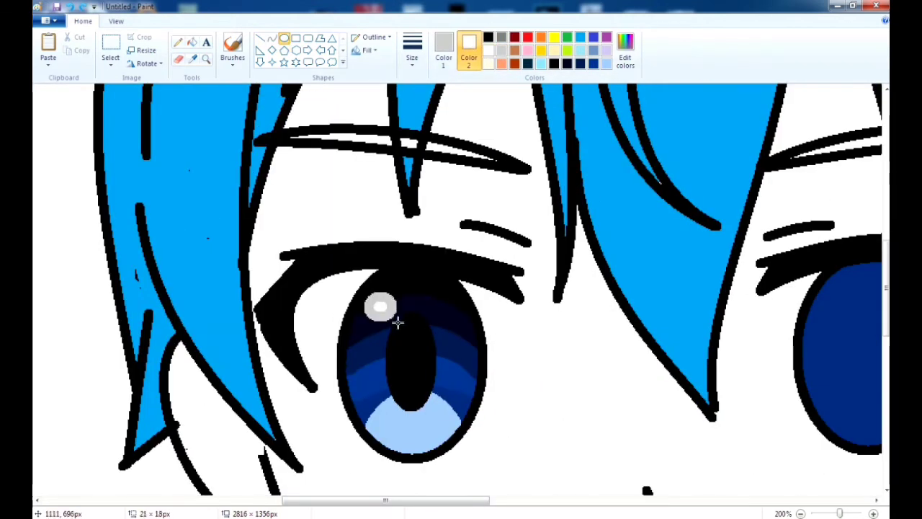
pyautogui.hotkey('ctrl', 'z')
pyautogui.click(443, 50)
pyautogui.click(488, 50)
pyautogui.moveTo(359, 284); pyautogui.dragTo(403, 318)
pyautogui.click(425, 311)
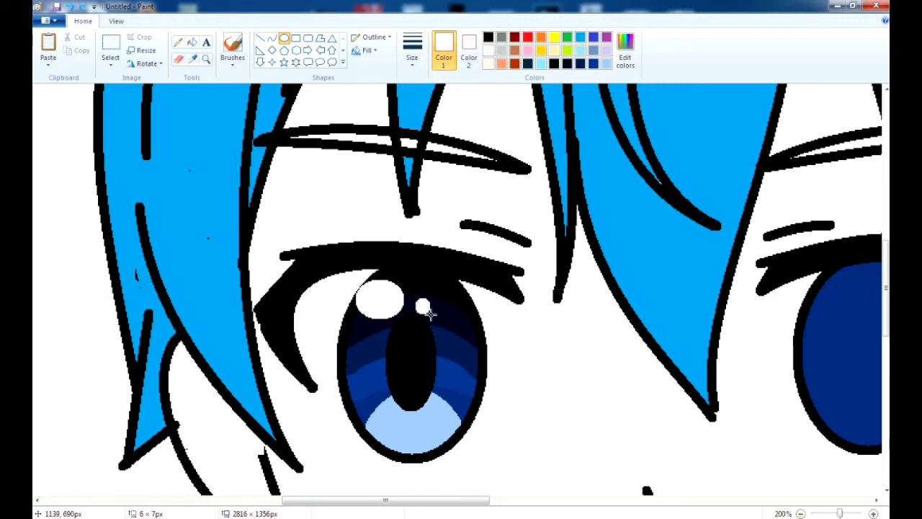
# Draw a thin white U-shaped curve around the sides and bottom of the left pupil.
pyautogui.scroll(-1, 273, 311)
pyautogui.scroll(1, 273, 310)
pyautogui.click(272, 38)
pyautogui.click(413, 51)
pyautogui.click(432, 113)
pyautogui.moveTo(368, 372)
pyautogui.mouseDown()
pyautogui.moveTo(463, 376)
pyautogui.moveTo(422, 393)
pyautogui.mouseUp()
pyautogui.hotkey('ctrl', 'z')
pyautogui.moveTo(364, 339)
pyautogui.mouseDown()
pyautogui.moveTo(458, 338)
pyautogui.moveTo(364, 441)
pyautogui.moveTo(418, 490)
pyautogui.moveTo(450, 501)
pyautogui.moveTo(463, 345)
pyautogui.moveTo(432, 455)
pyautogui.moveTo(417, 465)
pyautogui.mouseUp()
pyautogui.hotkey('ctrl', 'z')
# Draw a narrow horizontal white ellipse across the inner side of the left iris.
pyautogui.scroll(-2, 389, 345)
pyautogui.click(284, 37)
pyautogui.moveTo(447, 286); pyautogui.dragTo(478, 288)
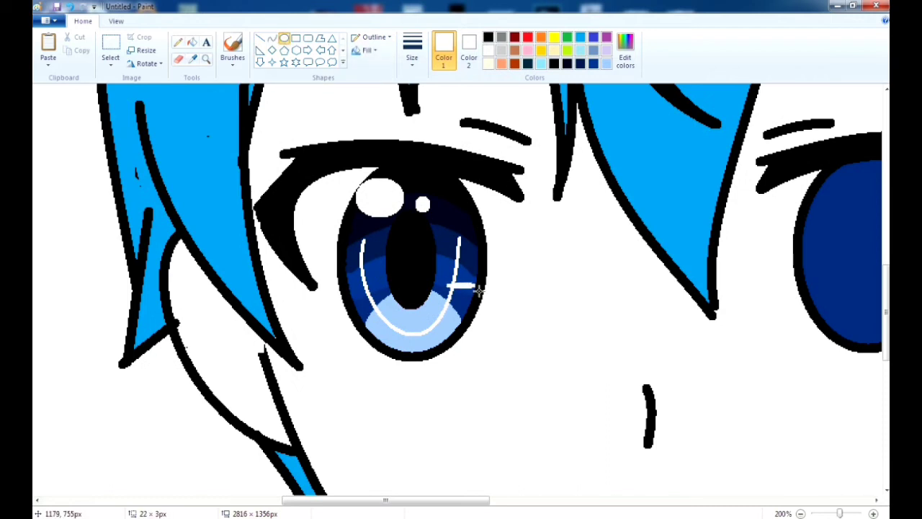
# Trace a thin light-turquoise curve over the white U-shaped line in the left iris.
pyautogui.scroll(3, 451, 320)
pyautogui.scroll(-1, 410, 305)
pyautogui.scroll(1, 465, 424)
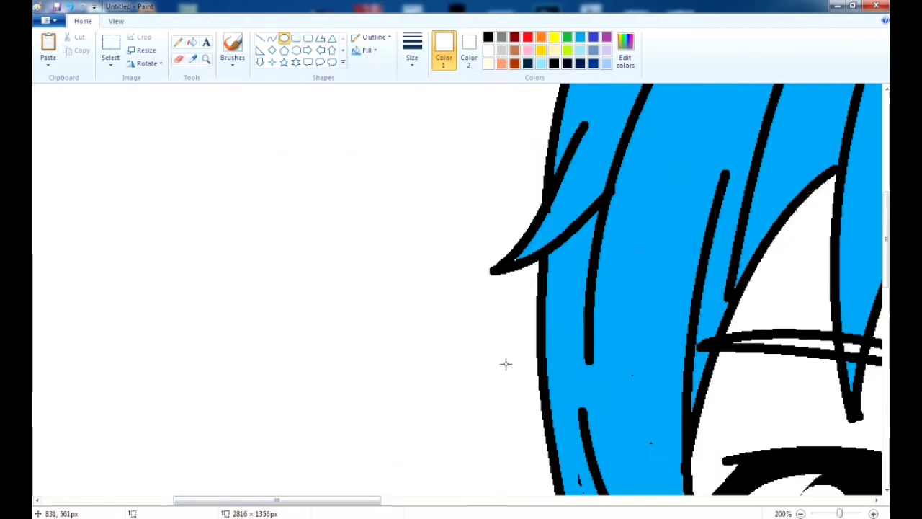
pyautogui.hscroll(3, 504, 362)
pyautogui.scroll(-6, 399, 348)
pyautogui.click(580, 50)
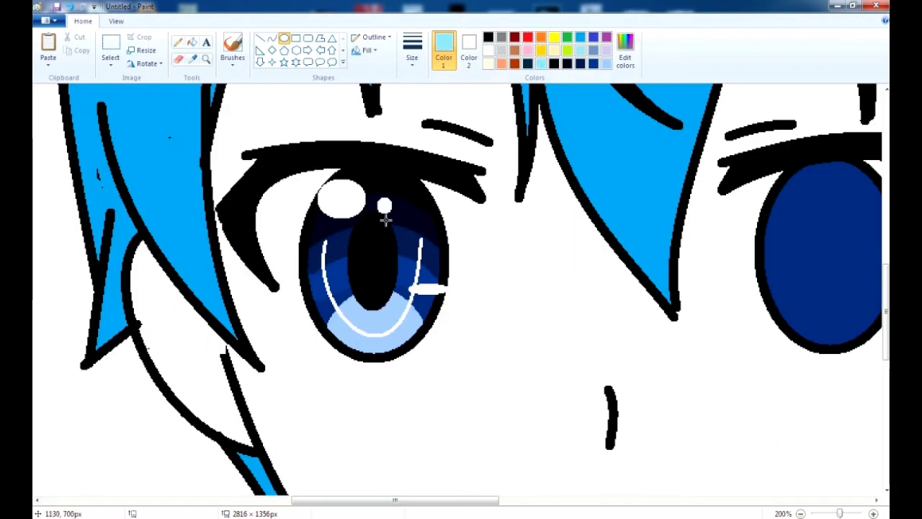
pyautogui.click(272, 37)
pyautogui.moveTo(324, 243); pyautogui.dragTo(422, 242)
pyautogui.moveTo(373, 288)
pyautogui.mouseDown()
pyautogui.moveTo(316, 325)
pyautogui.moveTo(407, 407)
pyautogui.mouseUp()
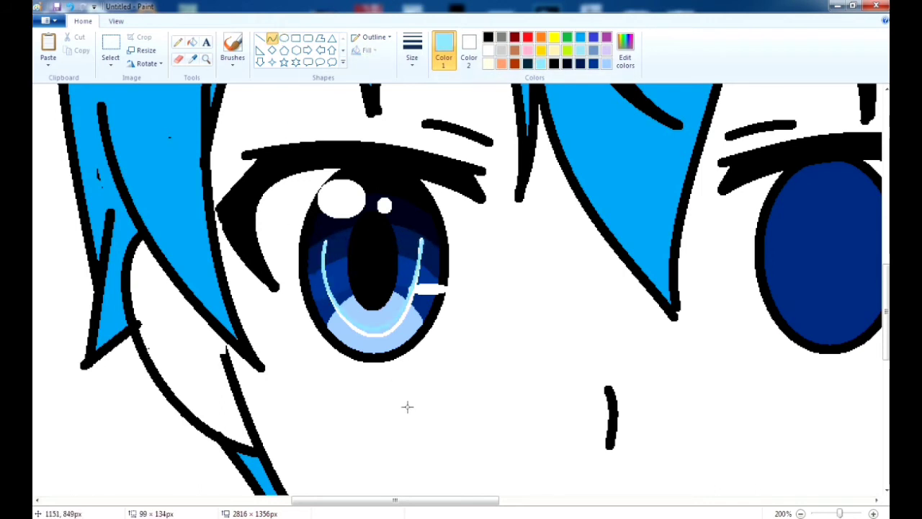
# Brush white over the narrow horizontal highlight where the turquoise curve crosses it.
pyautogui.click(233, 49)
pyautogui.click(468, 51)
pyautogui.click(443, 50)
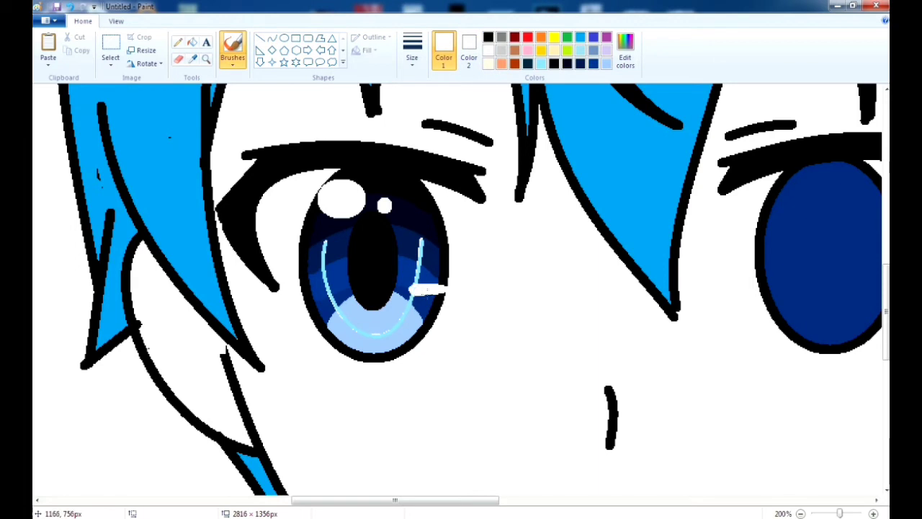
# Try short dark-teal line strokes fanned across the turquoise curve in the left iris's pale-blue area.
pyautogui.scroll(5, 514, 346)
pyautogui.hscroll(-15, 514, 345)
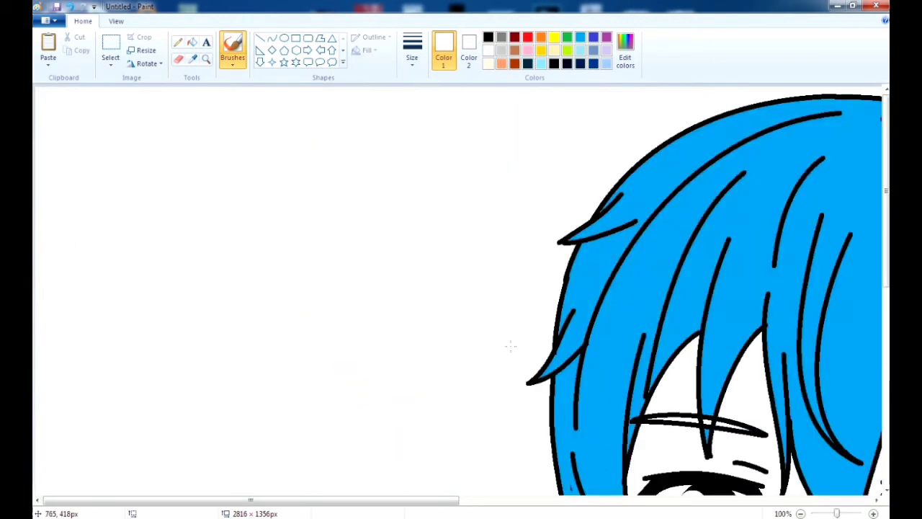
pyautogui.hscroll(15, 287, 338)
pyautogui.scroll(-5, 287, 338)
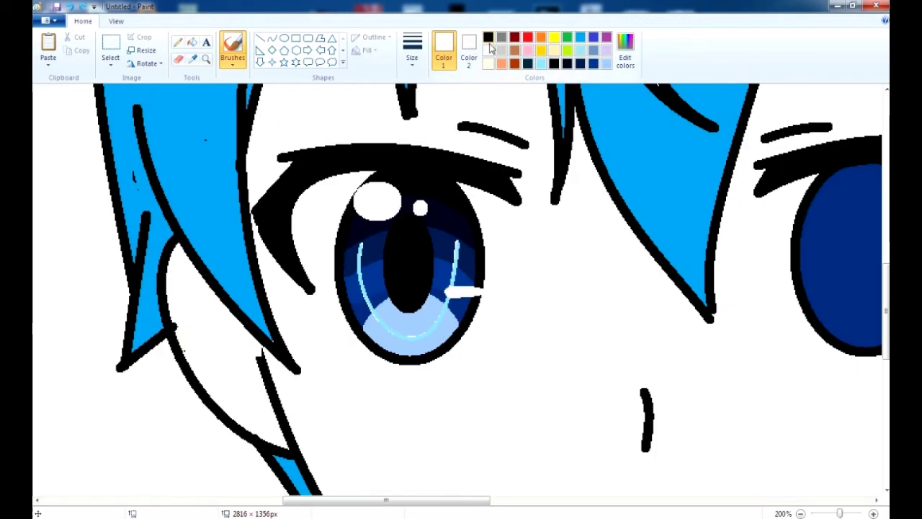
pyautogui.click(260, 38)
pyautogui.moveTo(398, 322); pyautogui.dragTo(405, 331)
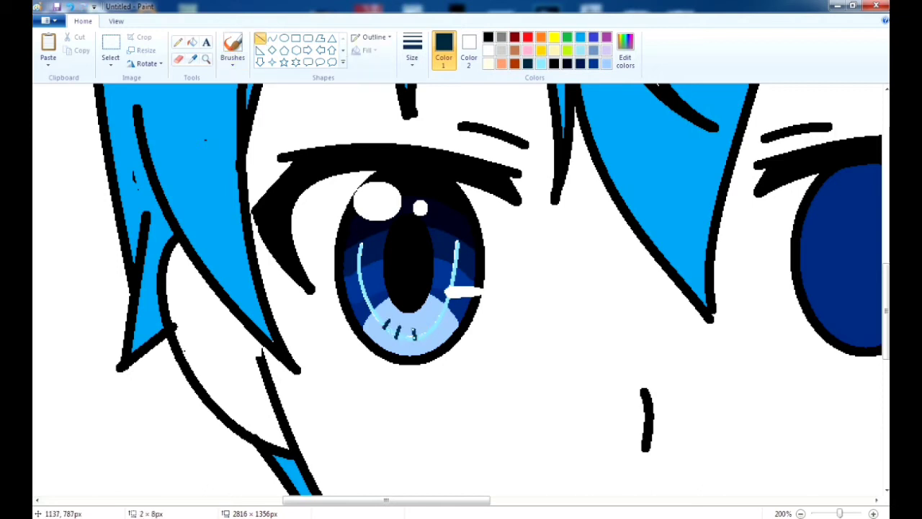
pyautogui.scroll(-1, 294, 204)
pyautogui.scroll(1, 293, 203)
# Try copying the left iris with a free-form selection and pasting it between the eyes.
pyautogui.click(110, 64)
pyautogui.click(144, 108)
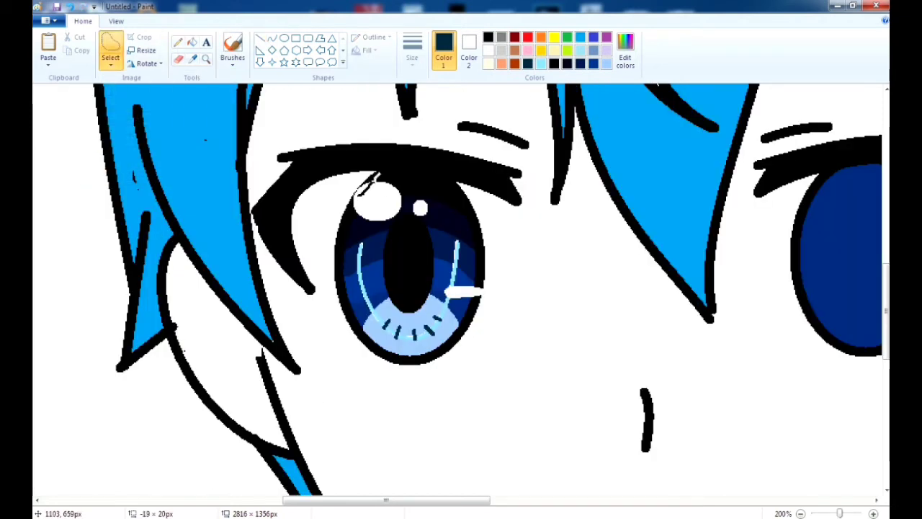
pyautogui.moveTo(376, 173)
pyautogui.mouseDown()
pyautogui.moveTo(343, 249)
pyautogui.moveTo(359, 326)
pyautogui.moveTo(423, 366)
pyautogui.moveTo(477, 328)
pyautogui.moveTo(344, 266)
pyautogui.moveTo(384, 354)
pyautogui.moveTo(467, 351)
pyautogui.moveTo(370, 188)
pyautogui.moveTo(347, 269)
pyautogui.moveTo(372, 343)
pyautogui.moveTo(424, 363)
pyautogui.mouseUp()
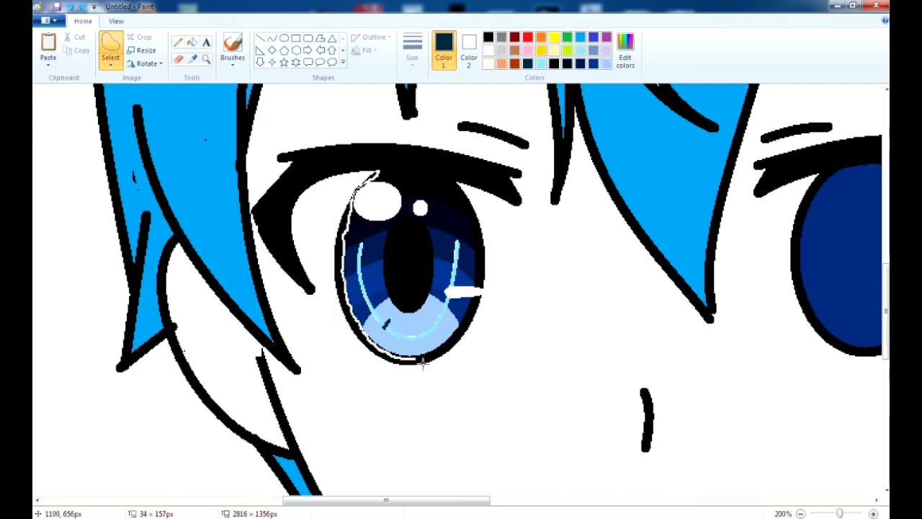
pyautogui.moveTo(488, 273)
pyautogui.mouseDown()
pyautogui.moveTo(471, 200)
pyautogui.moveTo(376, 172)
pyautogui.mouseUp()
pyautogui.rightClick(401, 223)
pyautogui.click(411, 239)
pyautogui.hotkey('ctrl', 'v')
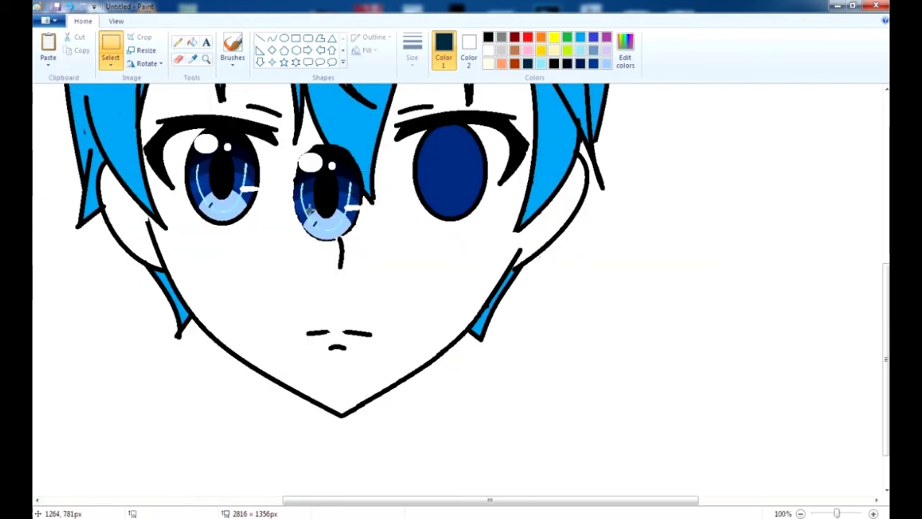
pyautogui.hotkey('ctrl', 'z')
# Copy the left iris with a free-form selection and place the pasted copy over the plain blue right iris.
pyautogui.click(110, 65)
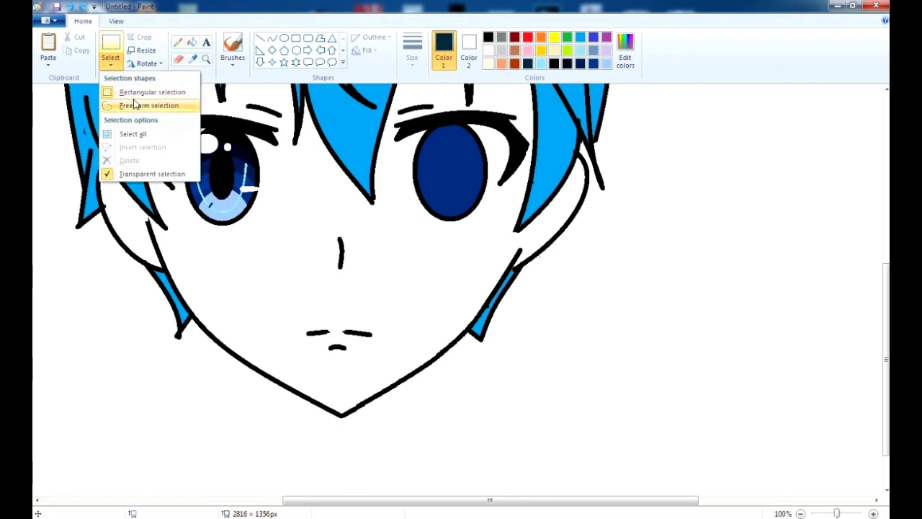
pyautogui.click(154, 105)
pyautogui.moveTo(209, 130); pyautogui.dragTo(193, 164)
pyautogui.click(292, 169)
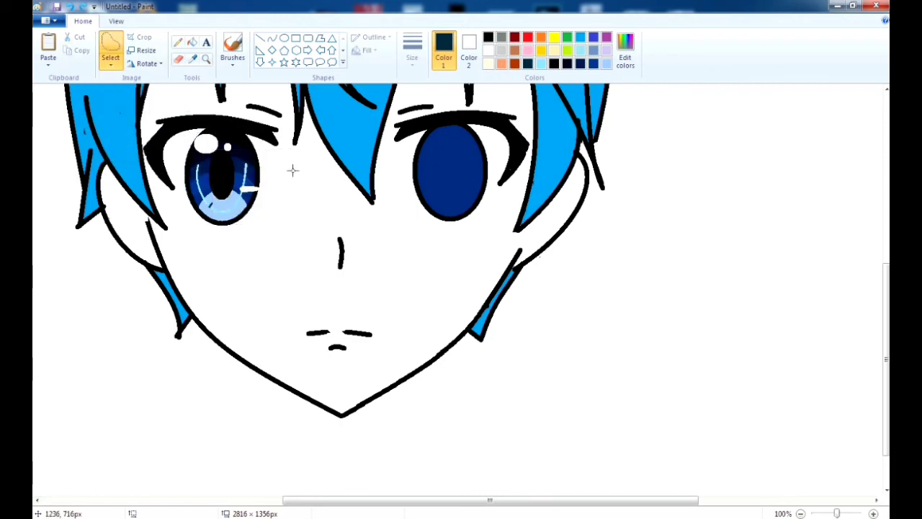
pyautogui.moveTo(254, 175); pyautogui.dragTo(235, 189)
pyautogui.moveTo(256, 144); pyautogui.dragTo(243, 137)
pyautogui.hotkey('ctrl', 'c')
pyautogui.hotkey('ctrl', 'v')
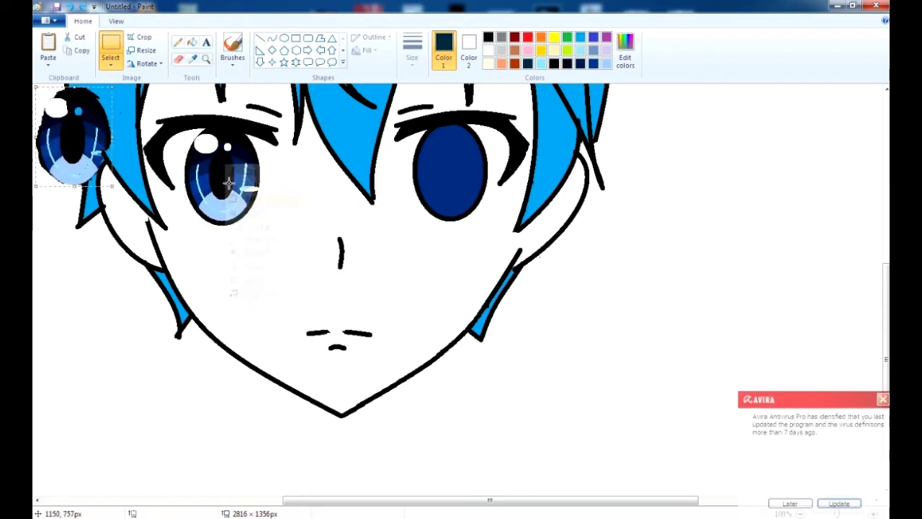
pyautogui.moveTo(81, 144); pyautogui.dragTo(456, 177)
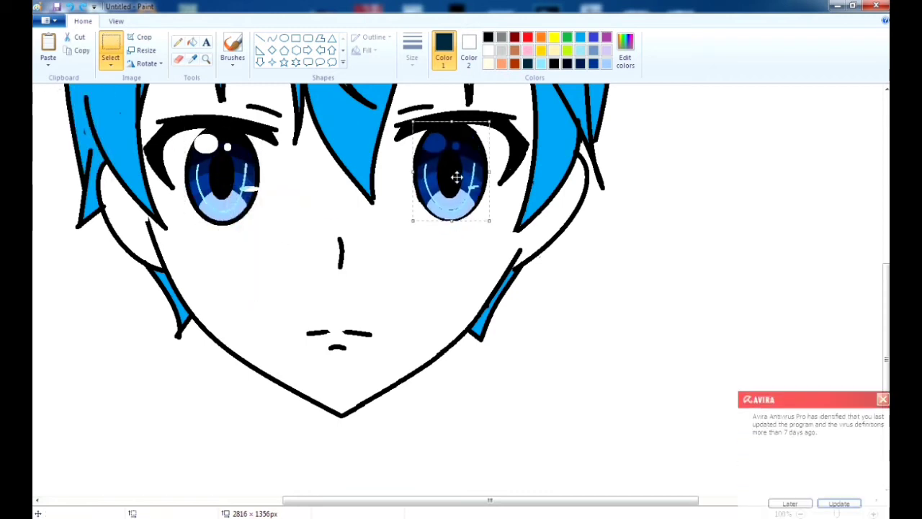
# Draw white ovals over the large and small blue highlight spots at the top of the right iris.
pyautogui.click(283, 38)
pyautogui.scroll(1, 524, 202)
pyautogui.hscroll(5, 523, 201)
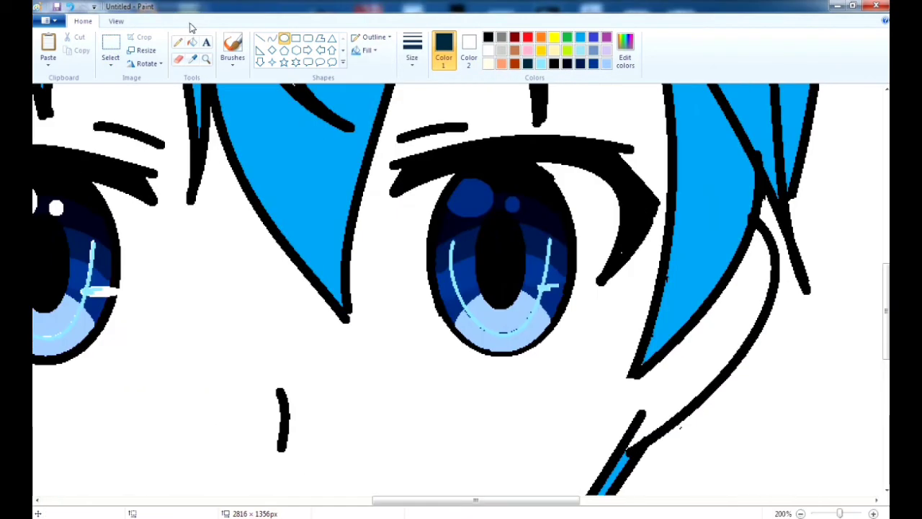
pyautogui.click(488, 50)
pyautogui.moveTo(446, 183)
pyautogui.mouseDown()
pyautogui.moveTo(504, 220)
pyautogui.moveTo(467, 195)
pyautogui.moveTo(522, 210)
pyautogui.mouseUp()
# Draw clean narrow white ellipses over the horizontal side highlights of both irises.
pyautogui.scroll(-1, 373, 219)
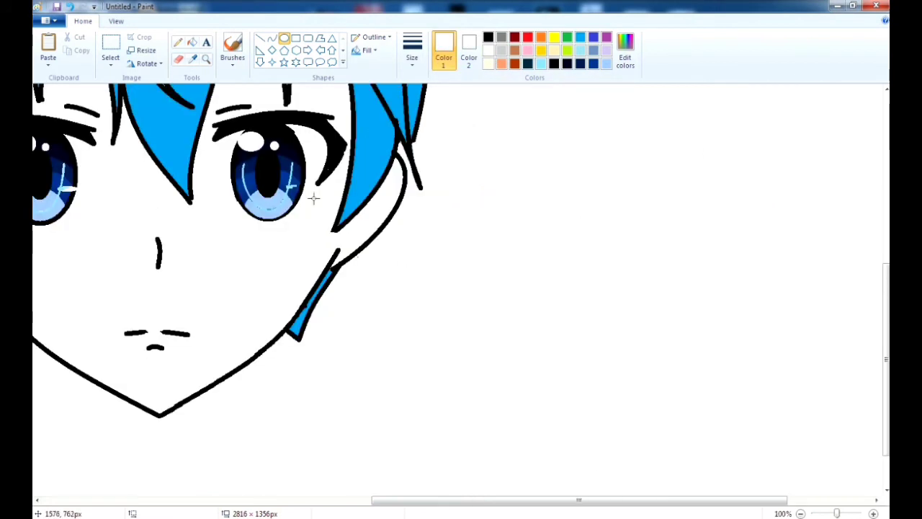
pyautogui.scroll(1, 314, 199)
pyautogui.moveTo(539, 283); pyautogui.dragTo(573, 298)
pyautogui.scroll(-3, 381, 299)
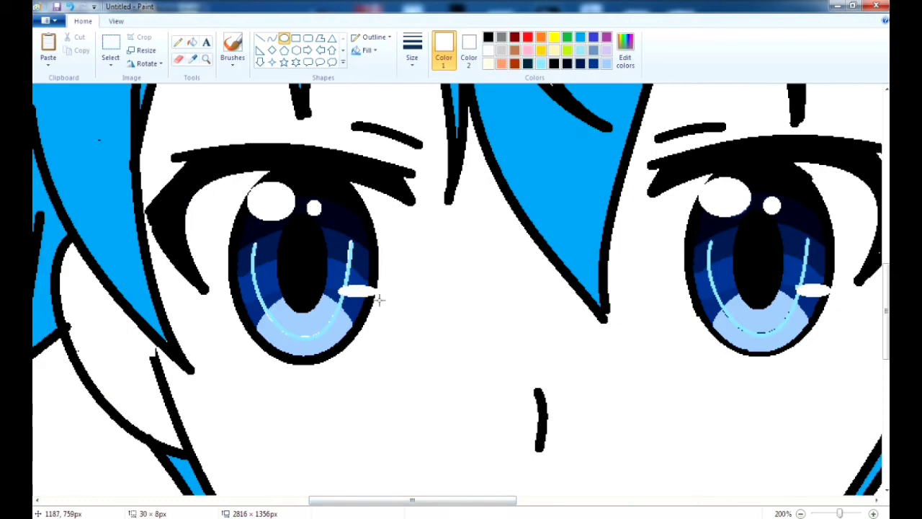
# Outline the whole left eye with a free-form selection and move it slightly toward the nose.
pyautogui.click(111, 44)
pyautogui.moveTo(260, 86); pyautogui.dragTo(600, 437)
pyautogui.click(218, 179)
pyautogui.scroll(1, 477, 378)
pyautogui.scroll(-3, 477, 377)
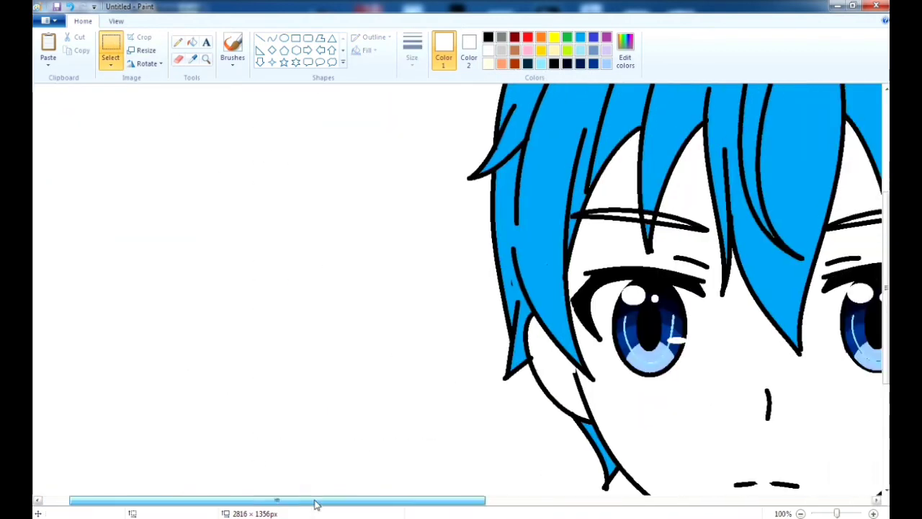
pyautogui.hscroll(3, 477, 377)
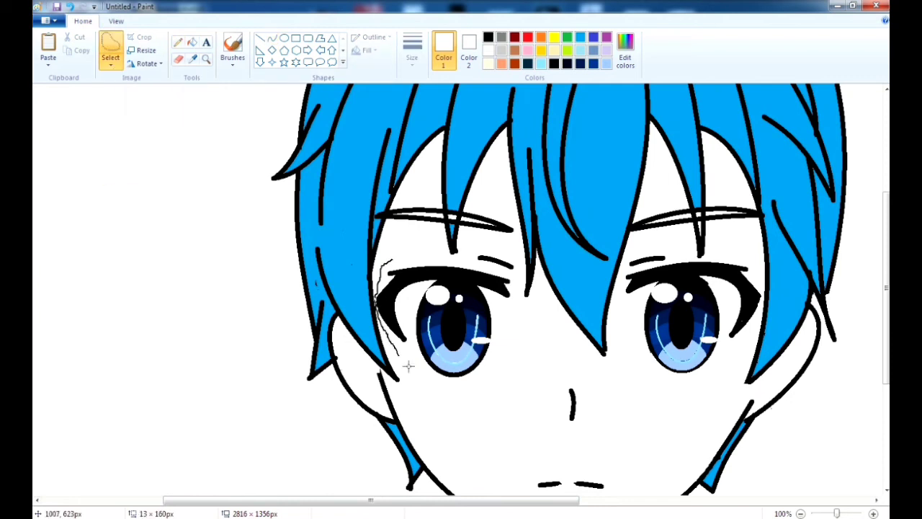
pyautogui.moveTo(408, 366)
pyautogui.mouseDown()
pyautogui.moveTo(517, 296)
pyautogui.moveTo(442, 259)
pyautogui.moveTo(498, 386)
pyautogui.mouseUp()
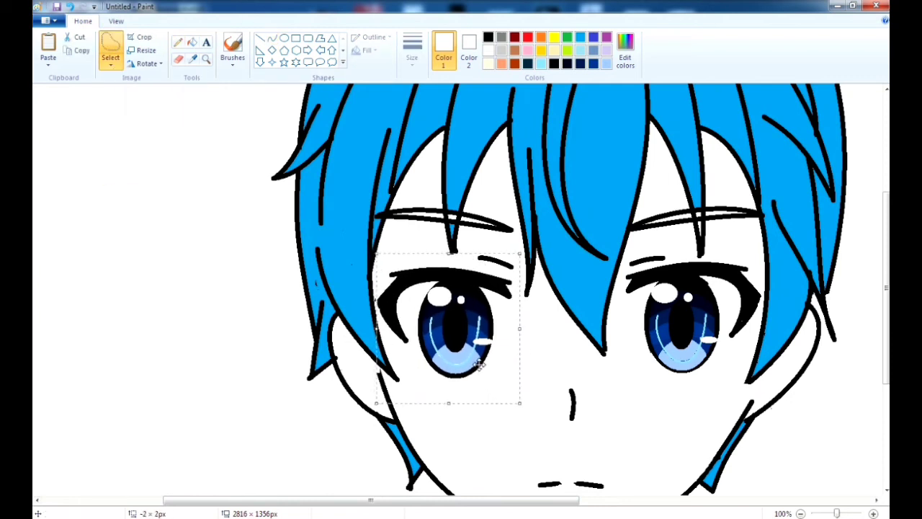
pyautogui.click(556, 317)
pyautogui.moveTo(634, 274); pyautogui.dragTo(619, 386)
pyautogui.hotkey('ctrl', 'z')
pyautogui.hotkey('ctrl', 'z')
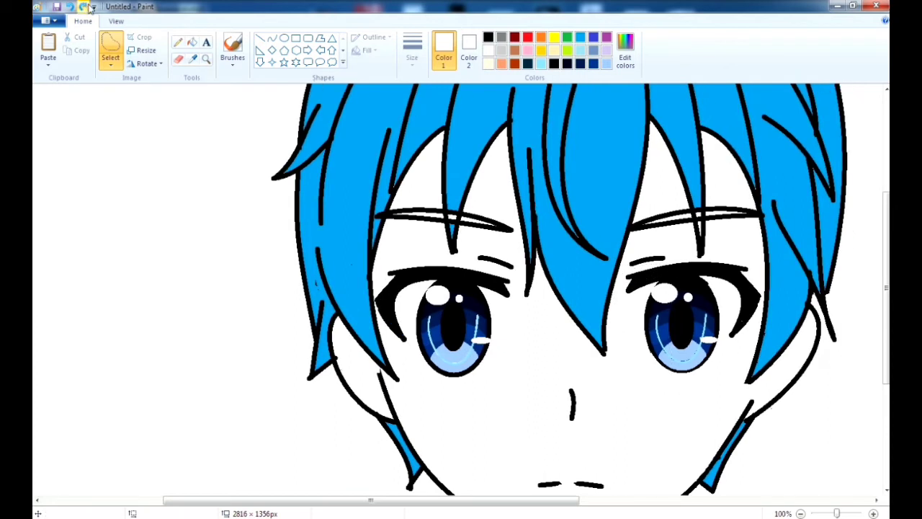
pyautogui.moveTo(643, 265); pyautogui.dragTo(625, 333)
pyautogui.click(70, 7)
# Outline the whole right eye with a free-form selection and move it slightly toward the nose.
pyautogui.moveTo(639, 265)
pyautogui.mouseDown()
pyautogui.moveTo(653, 371)
pyautogui.moveTo(758, 333)
pyautogui.moveTo(765, 282)
pyautogui.mouseUp()
pyautogui.moveTo(676, 267); pyautogui.dragTo(677, 265)
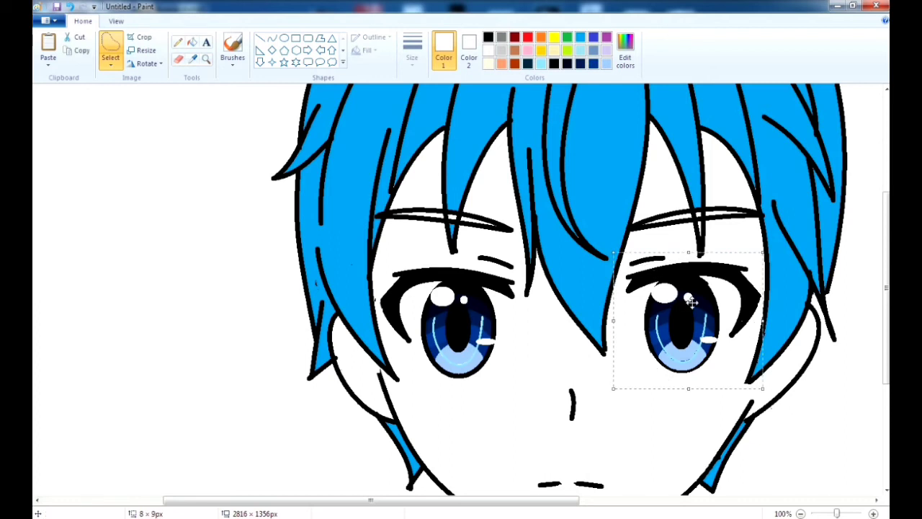
pyautogui.moveTo(703, 308); pyautogui.dragTo(702, 308)
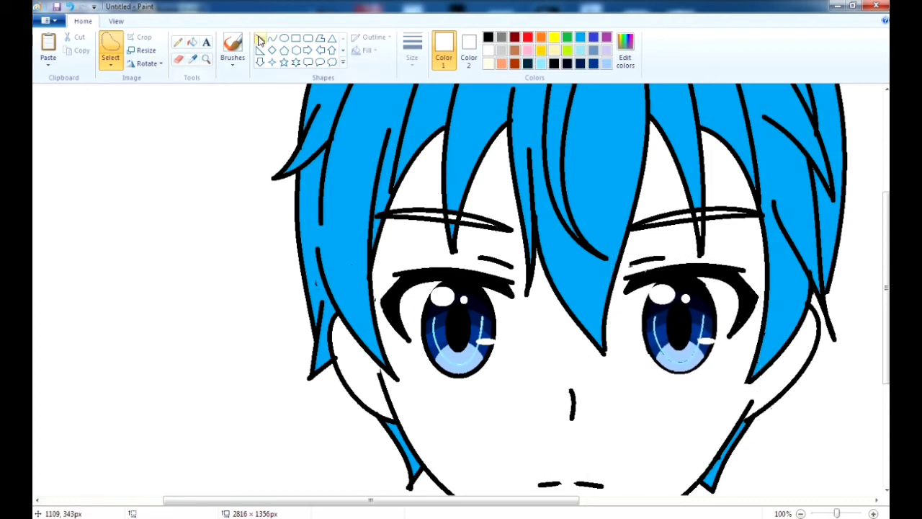
# Clean up the stray marks around the right eye and its eyelid crease with the eraser.
pyautogui.click(178, 42)
pyautogui.scroll(1, 538, 461)
pyautogui.hscroll(5, 538, 461)
pyautogui.click(554, 63)
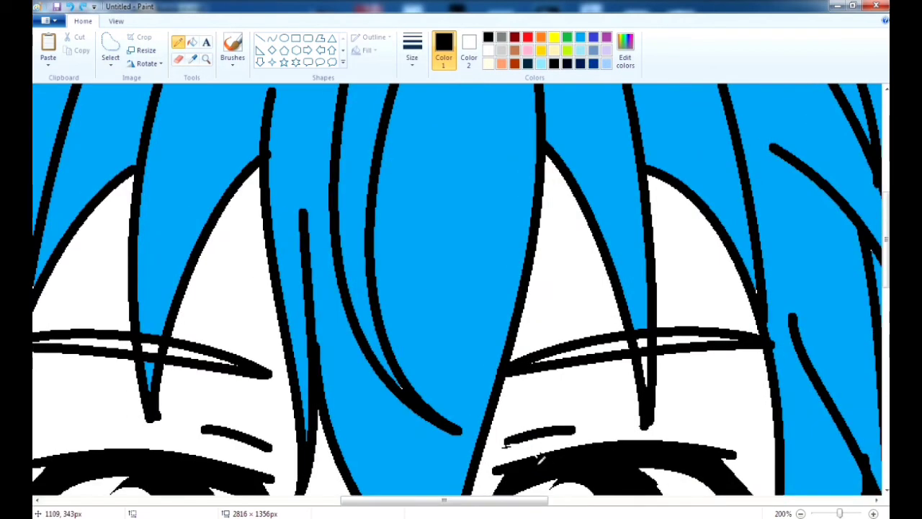
pyautogui.click(177, 59)
pyautogui.moveTo(542, 496); pyautogui.dragTo(494, 513)
pyautogui.scroll(-3, 545, 274)
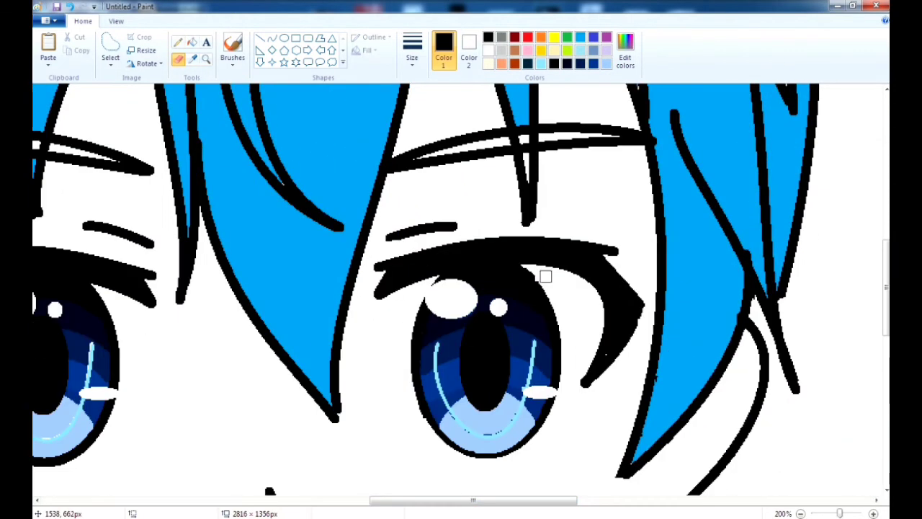
pyautogui.scroll(-2, 527, 268)
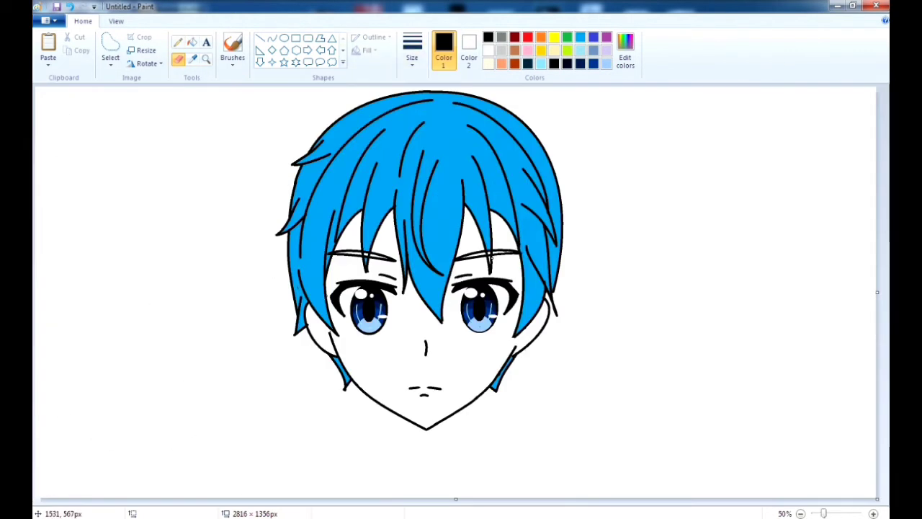
# Mix a pale cream skin colour and fill the face and ears with it.
pyautogui.click(624, 57)
pyautogui.moveTo(585, 209)
pyautogui.mouseDown()
pyautogui.moveTo(589, 191)
pyautogui.moveTo(585, 222)
pyautogui.mouseUp()
pyautogui.click(351, 347)
pyautogui.click(191, 42)
pyautogui.click(357, 242)
pyautogui.hotkey('ctrl', 'z')
pyautogui.click(625, 56)
pyautogui.click(352, 347)
pyautogui.click(461, 254)
# Mix an orange shading colour (red 242, green 150, blue 94) and draw a curved shadow line along the hair beside the left eye.
pyautogui.click(624, 56)
pyautogui.click(473, 201)
pyautogui.click(352, 347)
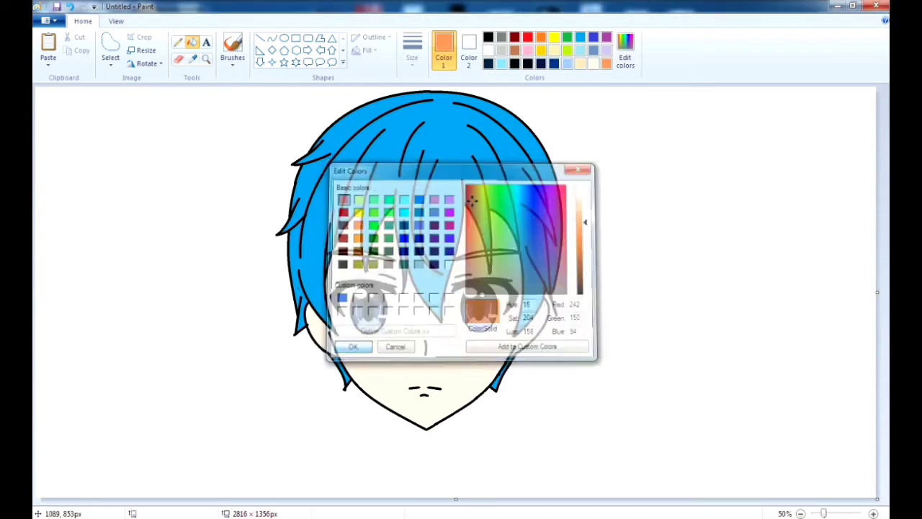
pyautogui.scroll(1, 472, 201)
pyautogui.scroll(-3, 472, 201)
pyautogui.click(271, 38)
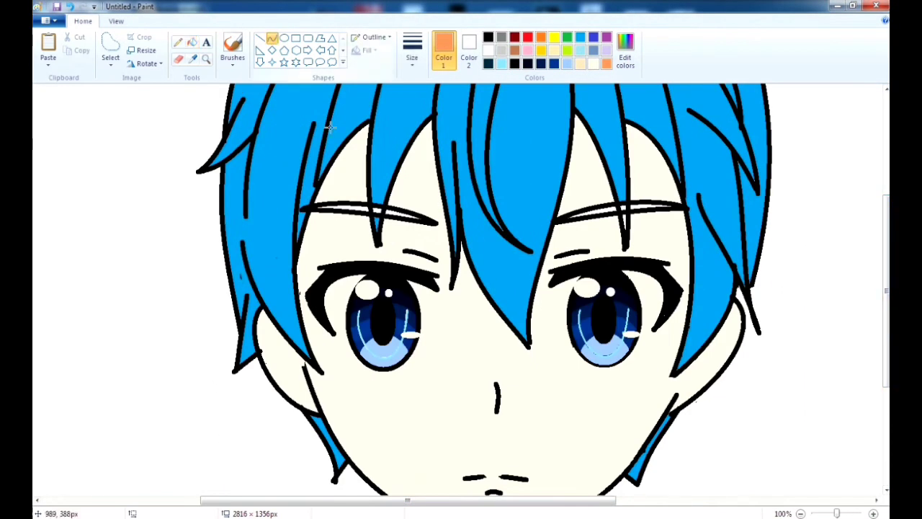
pyautogui.click(412, 51)
pyautogui.click(448, 137)
pyautogui.moveTo(366, 153); pyautogui.dragTo(330, 371)
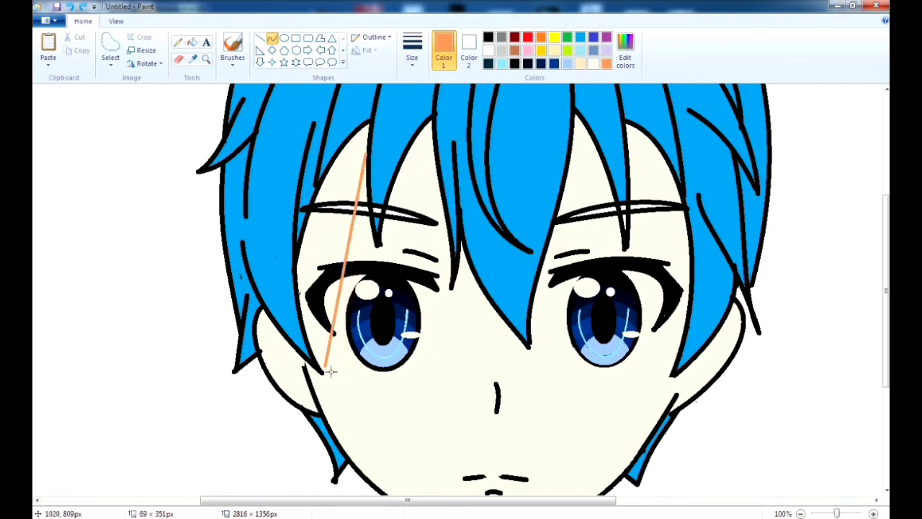
pyautogui.moveTo(358, 194); pyautogui.dragTo(278, 284)
# Draw a curved orange shadow line inside the left ear.
pyautogui.scroll(-3, 278, 283)
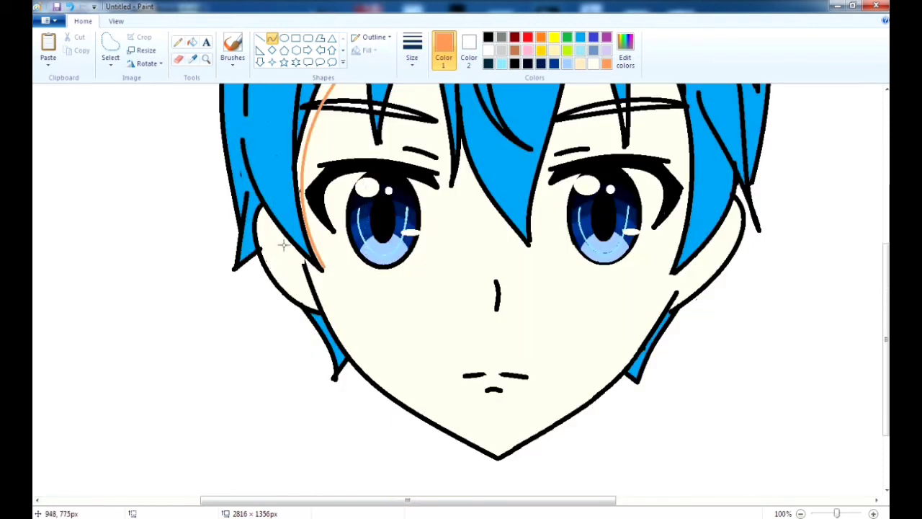
pyautogui.moveTo(253, 207); pyautogui.dragTo(316, 303)
pyautogui.moveTo(288, 261); pyautogui.dragTo(264, 305)
# Mix a lighter orange and draw a curved shadow line just inside the left jaw, down to the chin.
pyautogui.click(626, 51)
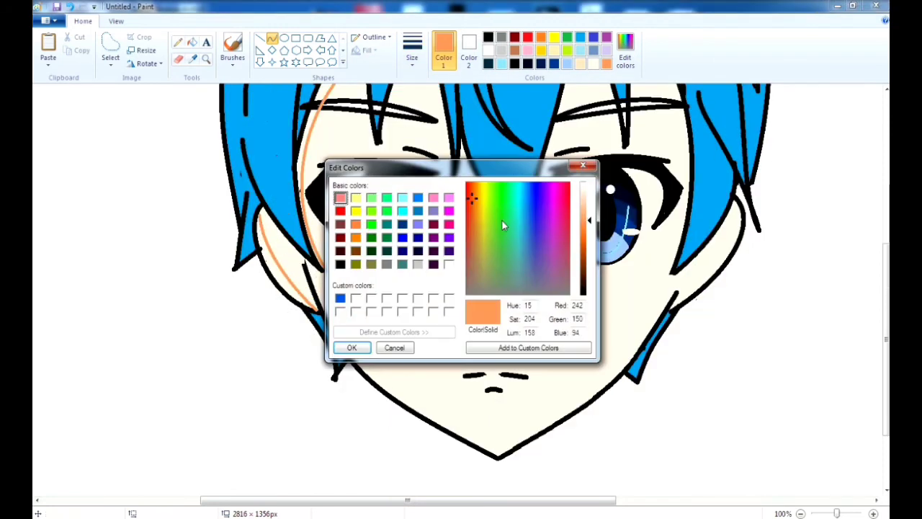
pyautogui.click(353, 349)
pyautogui.moveTo(325, 281); pyautogui.dragTo(500, 449)
pyautogui.moveTo(412, 363); pyautogui.dragTo(366, 382)
# Draw a matching light-orange curve just inside the right jaw, from the hair tip down to the chin.
pyautogui.moveTo(673, 277); pyautogui.dragTo(499, 453)
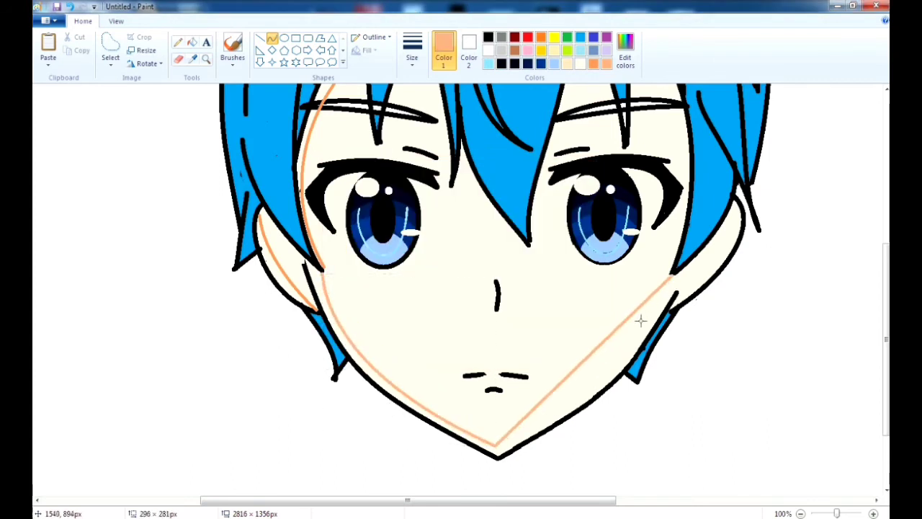
pyautogui.moveTo(642, 319)
pyautogui.mouseDown()
pyautogui.moveTo(581, 419)
pyautogui.moveTo(622, 342)
pyautogui.mouseUp()
pyautogui.hotkey('ctrl', 'z')
pyautogui.moveTo(673, 277)
pyautogui.mouseDown()
pyautogui.moveTo(587, 387)
pyautogui.moveTo(498, 453)
pyautogui.mouseUp()
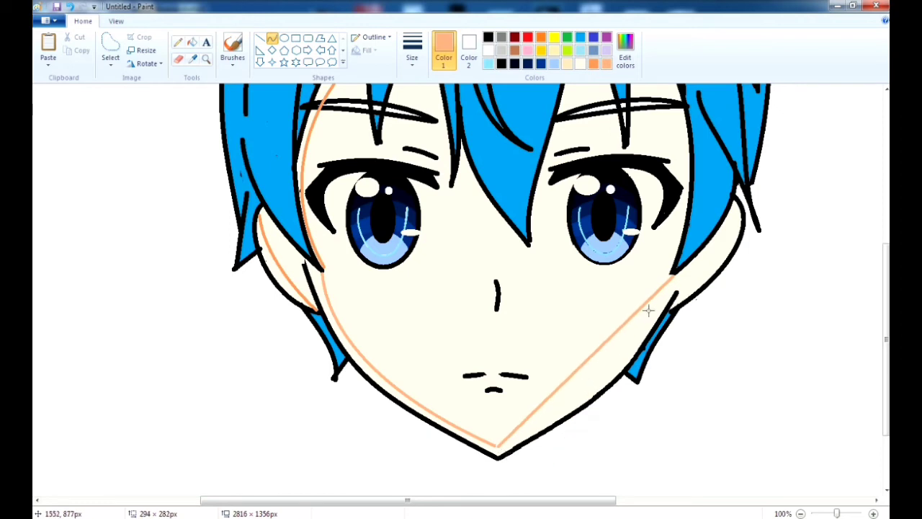
pyautogui.moveTo(649, 308)
pyautogui.mouseDown()
pyautogui.moveTo(593, 391)
pyautogui.moveTo(621, 392)
pyautogui.mouseUp()
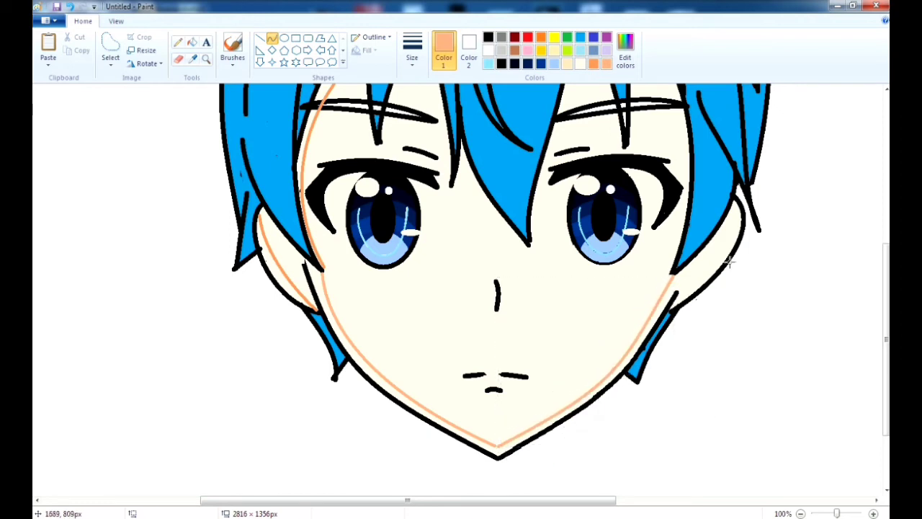
# Draw light-orange shadow curves inside the right ear and under the lower lip mark.
pyautogui.moveTo(728, 218); pyautogui.dragTo(686, 294)
pyautogui.moveTo(718, 249); pyautogui.dragTo(706, 289)
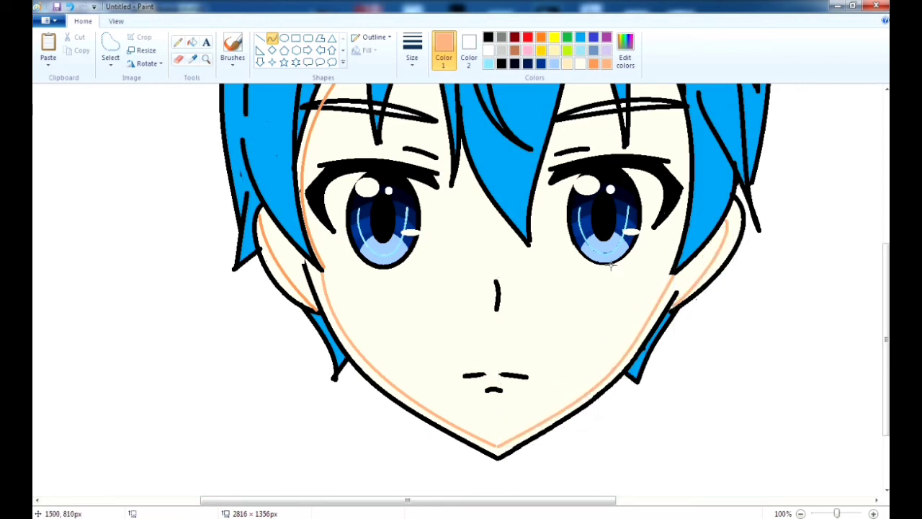
pyautogui.moveTo(496, 303); pyautogui.dragTo(489, 315)
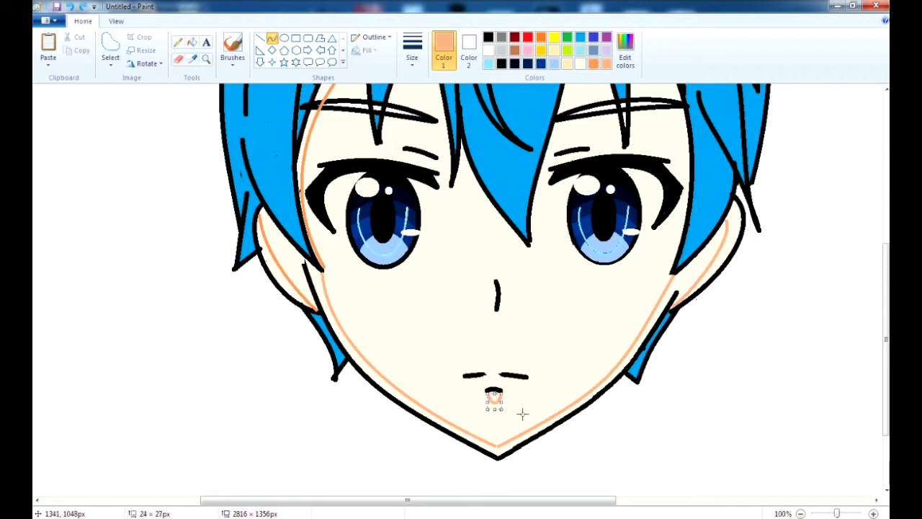
# Draw a light-orange curve along the inner edge of the hair strand crossing the left eyebrow.
pyautogui.scroll(2, 523, 413)
pyautogui.moveTo(432, 144); pyautogui.dragTo(380, 246)
pyautogui.moveTo(403, 209); pyautogui.dragTo(415, 233)
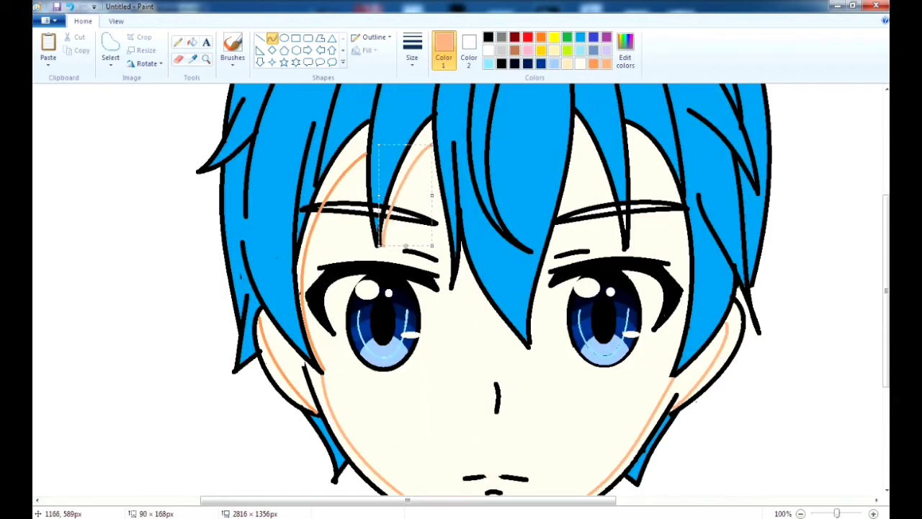
pyautogui.hotkey('ctrl', 'z')
pyautogui.moveTo(433, 156); pyautogui.dragTo(381, 245)
# Draw light-orange shadow curves along both sides of the large central bang.
pyautogui.moveTo(433, 172)
pyautogui.mouseDown()
pyautogui.moveTo(443, 243)
pyautogui.moveTo(533, 353)
pyautogui.mouseUp()
pyautogui.hotkey('ctrl', 'z')
pyautogui.moveTo(501, 321); pyautogui.dragTo(495, 327)
pyautogui.click(495, 328)
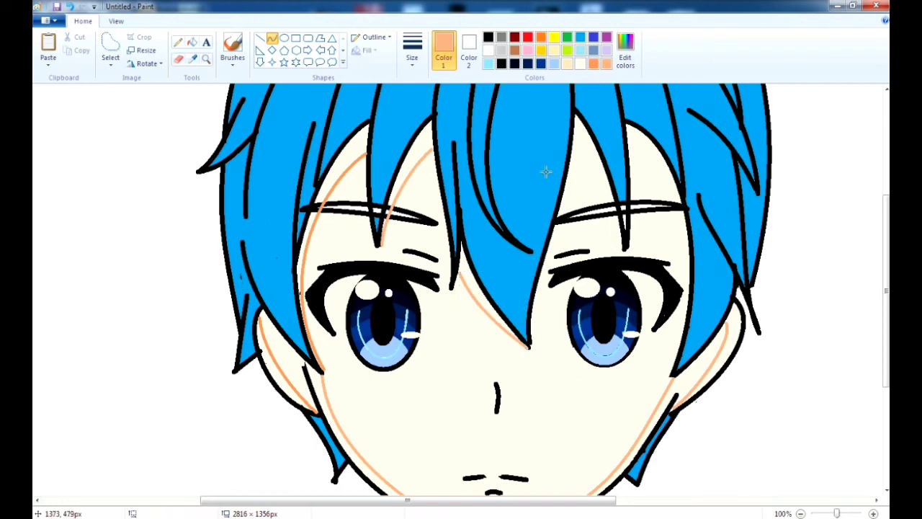
pyautogui.moveTo(582, 121); pyautogui.dragTo(533, 344)
pyautogui.click(575, 173)
pyautogui.click(542, 270)
# Draw light-orange shadow curves along the hair strand crossing the right eyebrow and the hair beside the right eye.
pyautogui.moveTo(579, 124); pyautogui.dragTo(624, 246)
pyautogui.moveTo(601, 170); pyautogui.dragTo(659, 185)
pyautogui.moveTo(628, 139); pyautogui.dragTo(674, 360)
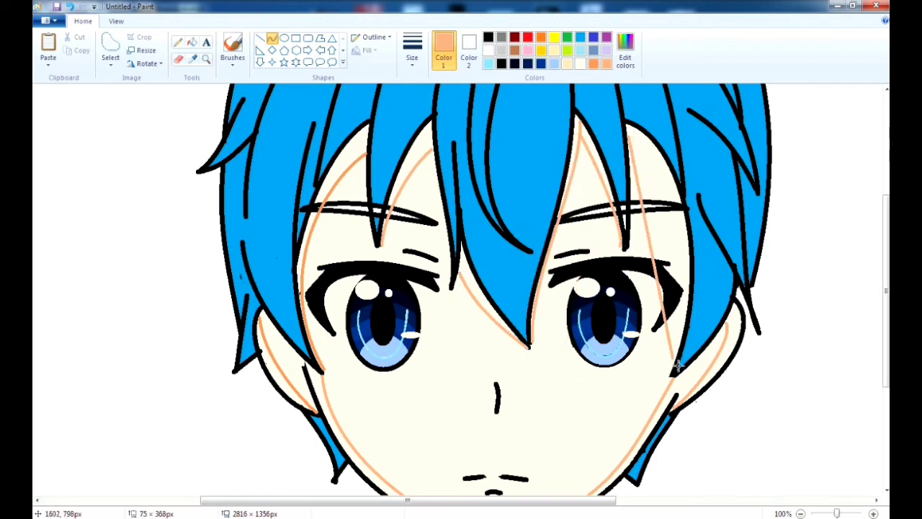
pyautogui.moveTo(642, 190); pyautogui.dragTo(705, 323)
# Fill the narrow shadow areas between the hair and the orange curves on the forehead with light orange.
pyautogui.click(192, 41)
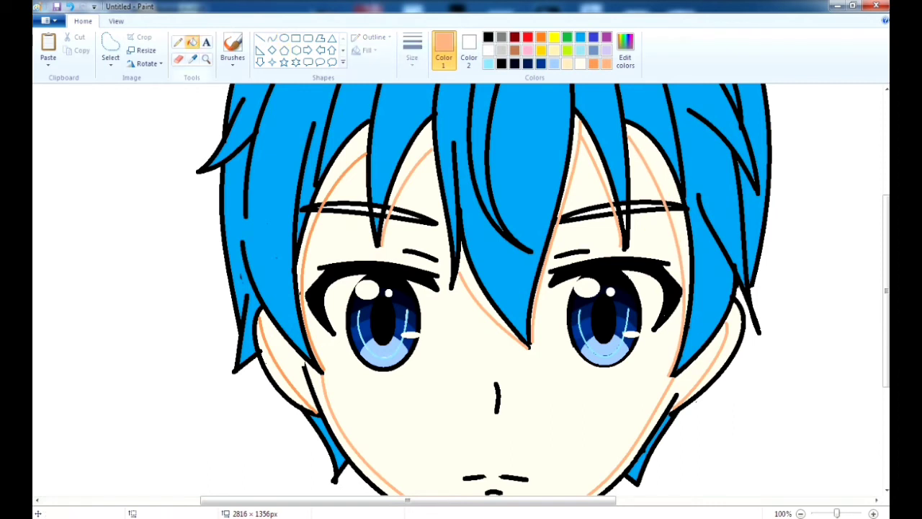
pyautogui.click(322, 203)
pyautogui.click(312, 228)
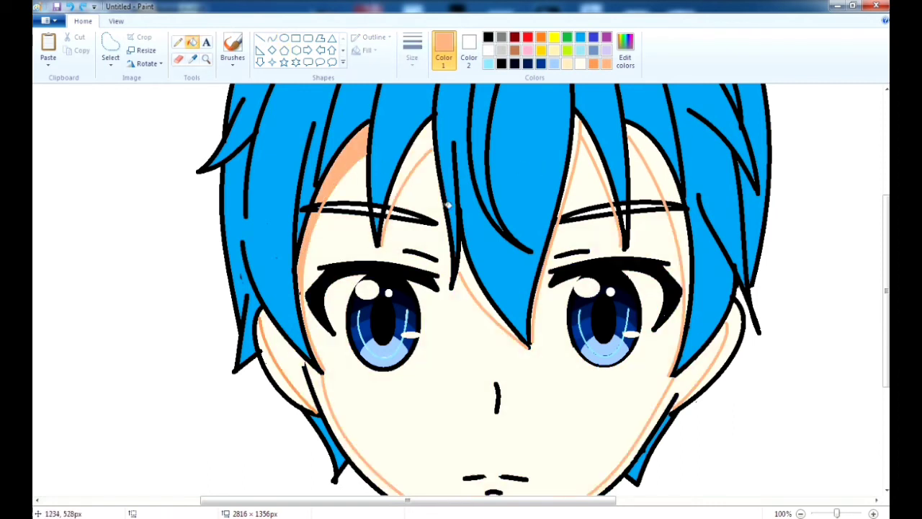
pyautogui.click(408, 171)
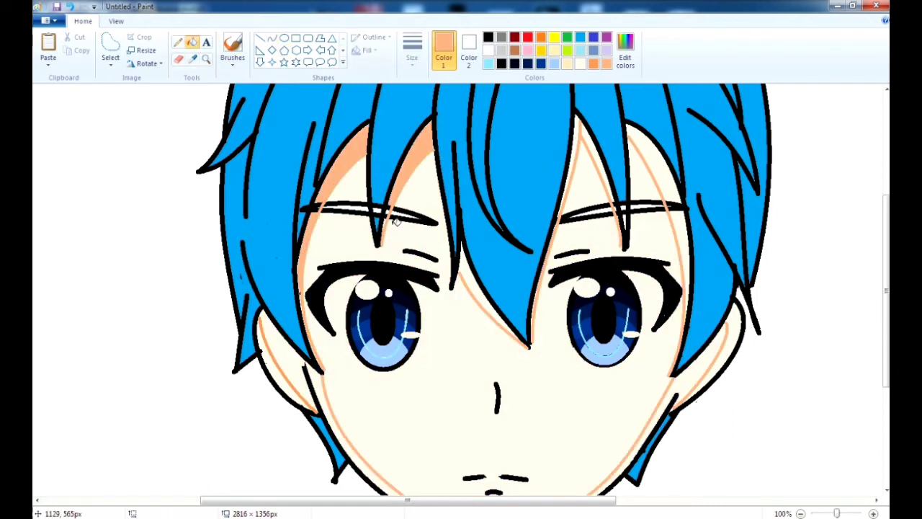
pyautogui.click(621, 164)
pyautogui.click(652, 216)
pyautogui.hotkey('ctrl', 'z')
# Fill the shadow areas along the jaw, inside the ears, beside the central bang and under the lip with light orange.
pyautogui.scroll(-3, 549, 271)
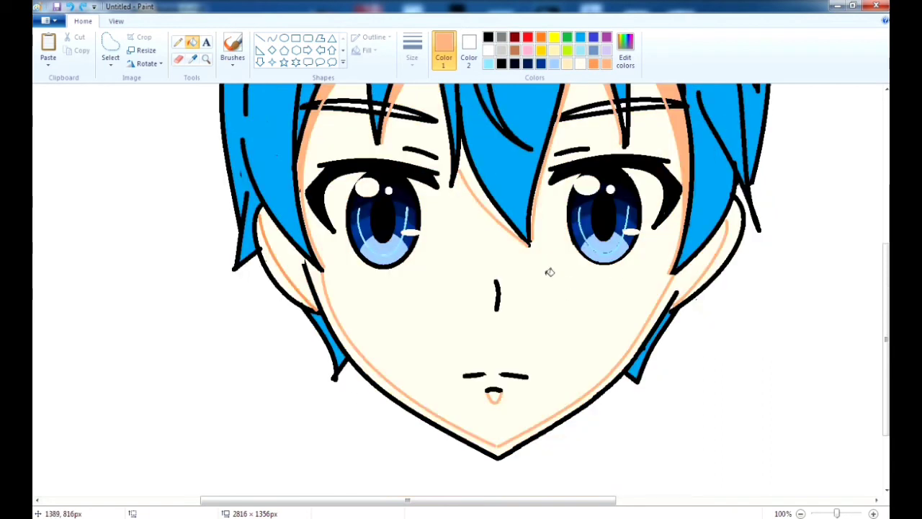
pyautogui.click(232, 45)
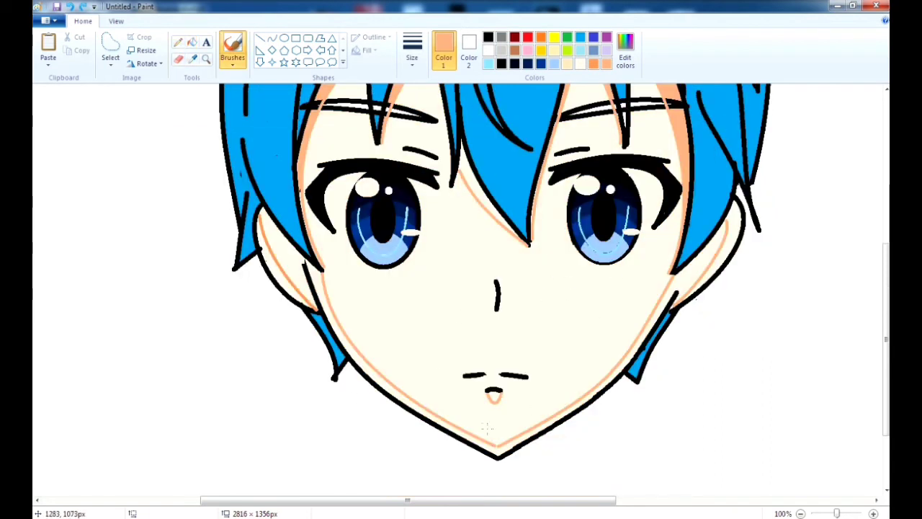
pyautogui.click(191, 42)
pyautogui.click(519, 450)
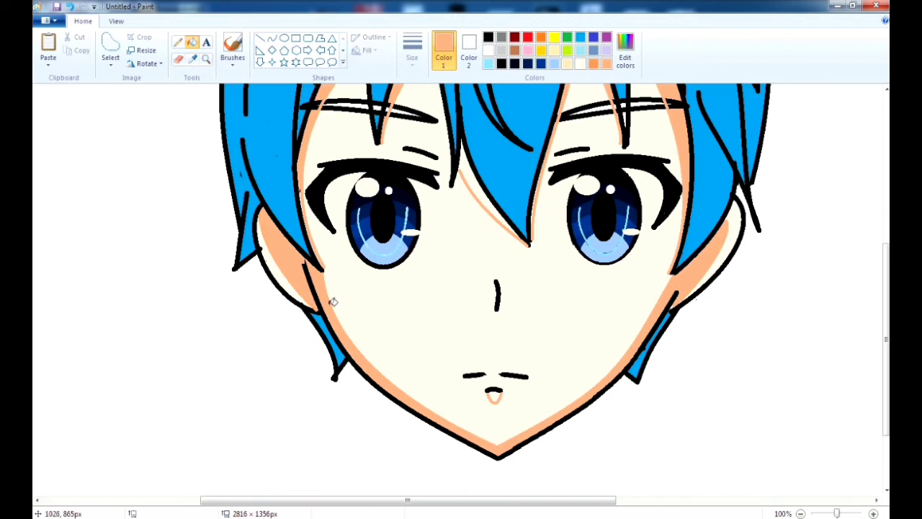
# Draw a small curved shadow beside the nose line and fill it with light orange.
pyautogui.click(271, 38)
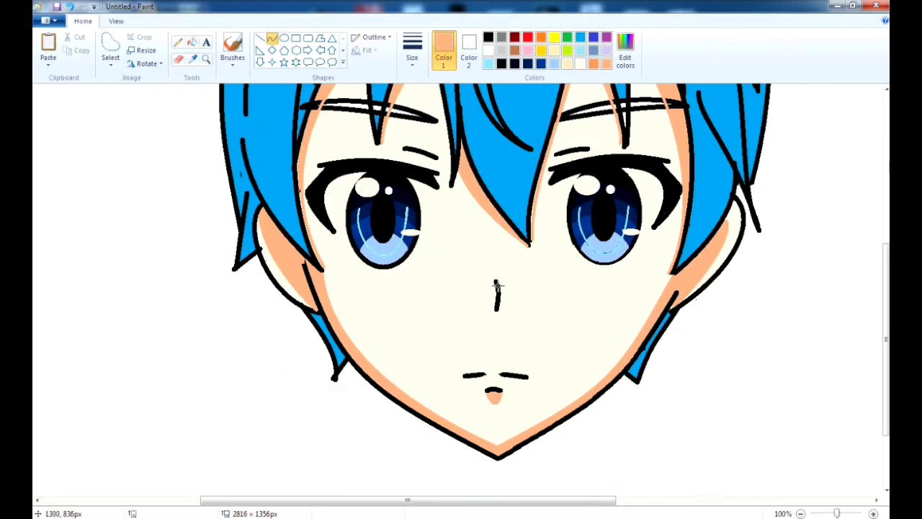
pyautogui.click(191, 41)
pyautogui.click(491, 295)
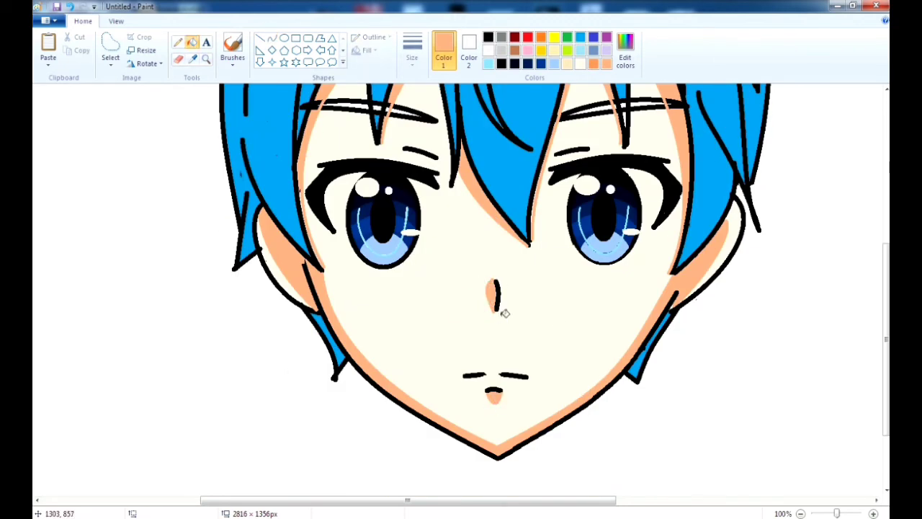
# Fill both eyebrows with black and brush over the remaining gaps.
pyautogui.scroll(3, 354, 257)
pyautogui.click(488, 37)
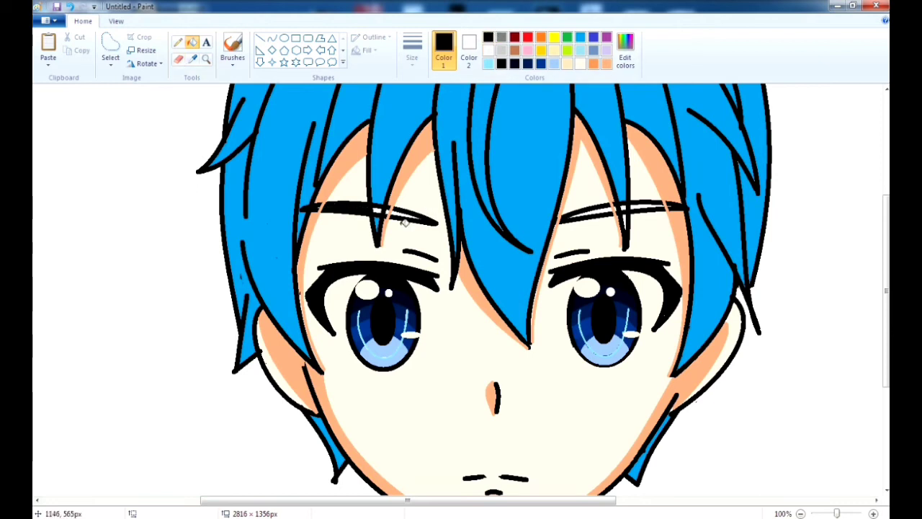
pyautogui.click(233, 50)
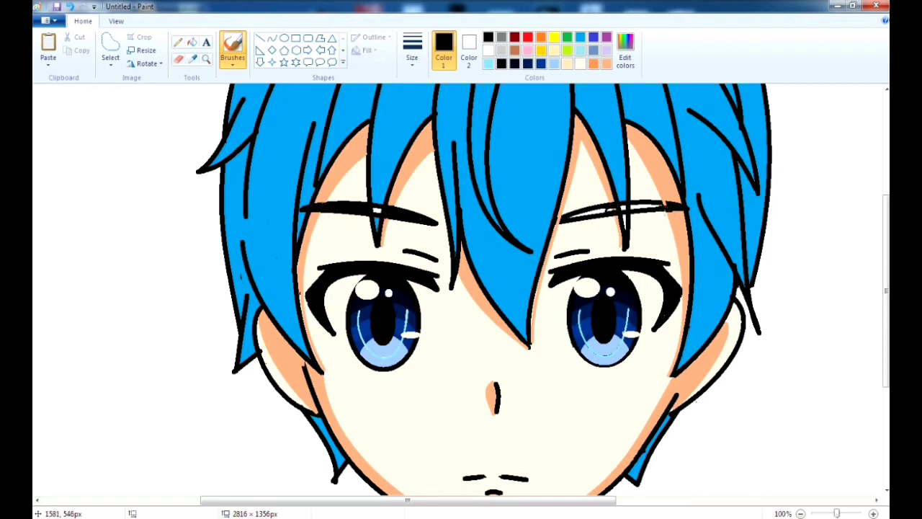
pyautogui.click(192, 42)
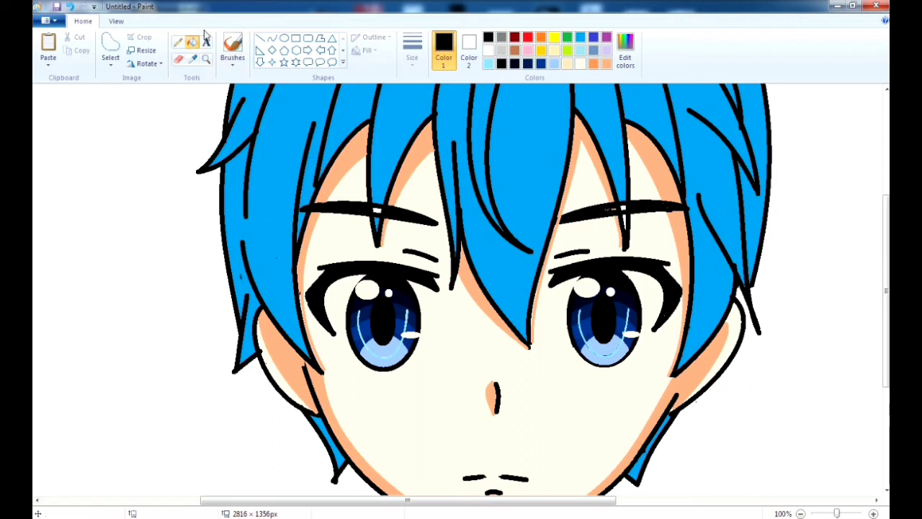
pyautogui.click(232, 51)
pyautogui.click(412, 51)
pyautogui.click(428, 138)
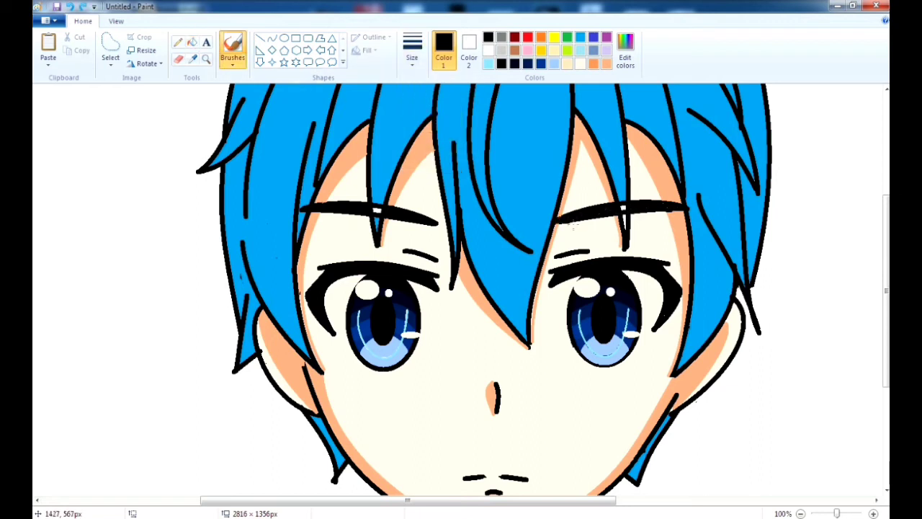
# Sample the hair blue and colour the small gaps where the hair strands cross both eyebrows.
pyautogui.click(193, 59)
pyautogui.click(619, 207)
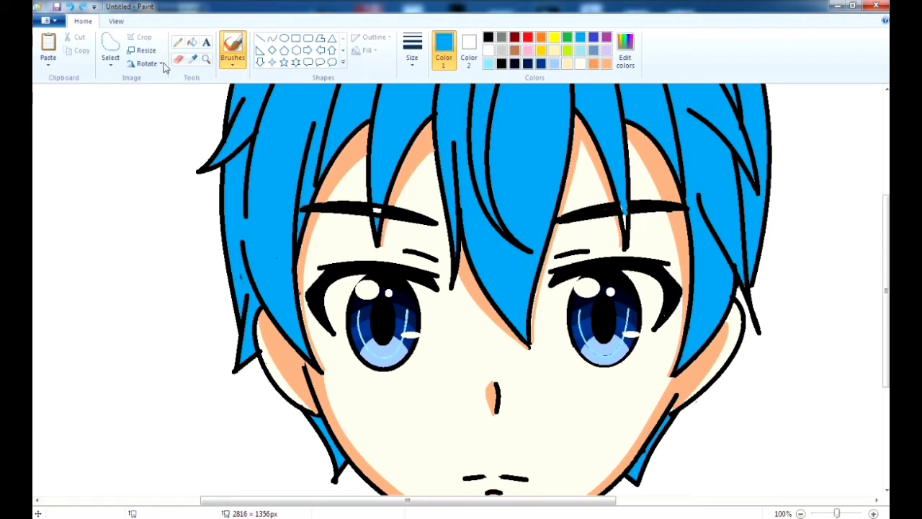
pyautogui.click(192, 42)
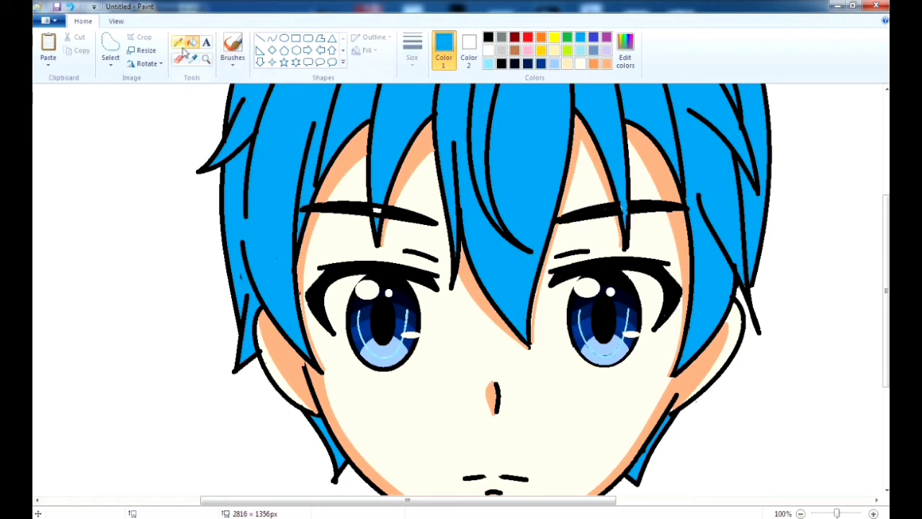
pyautogui.click(232, 47)
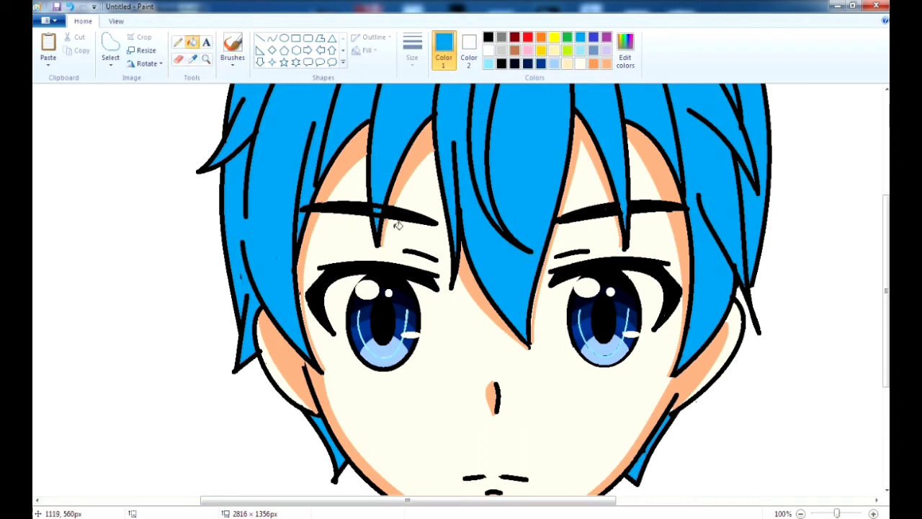
pyautogui.scroll(-3, 523, 207)
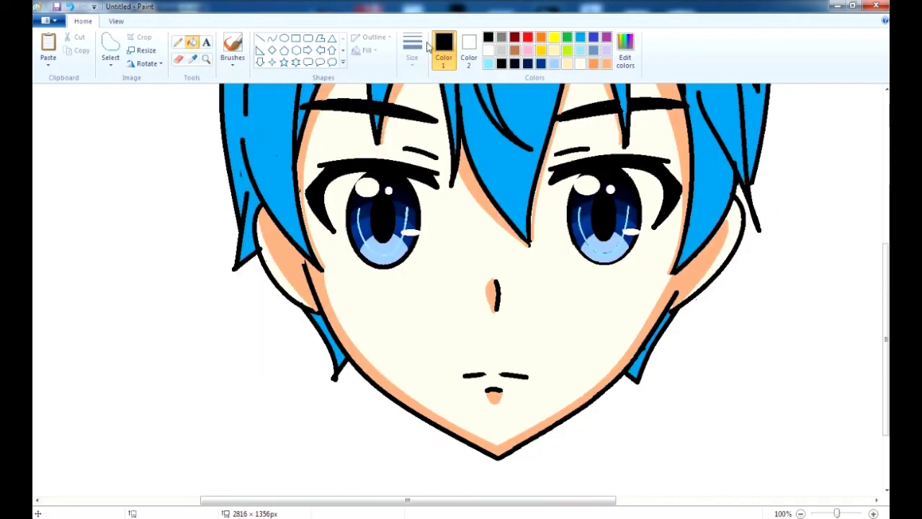
# Outline the outer edges of both eye whites with white curves.
pyautogui.click(272, 38)
pyautogui.moveTo(554, 183); pyautogui.dragTo(555, 243)
pyautogui.click(489, 54)
pyautogui.moveTo(601, 274); pyautogui.dragTo(555, 224)
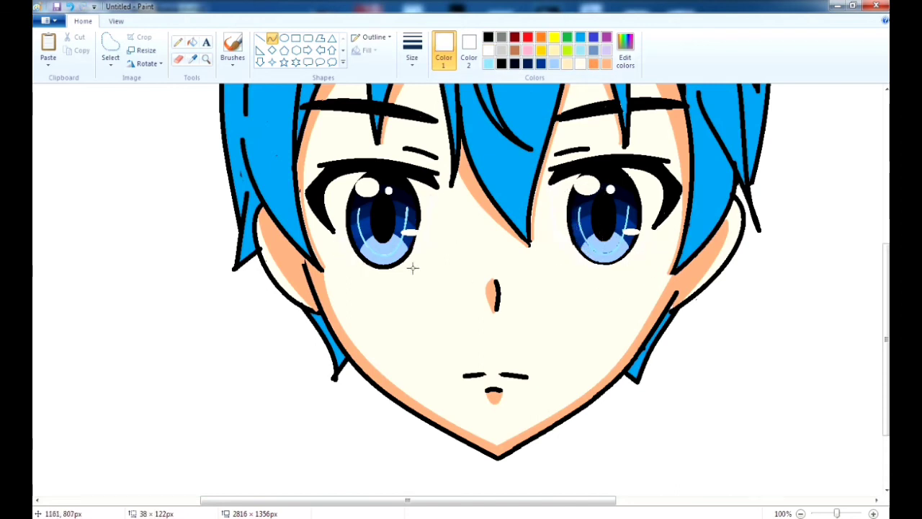
pyautogui.moveTo(413, 268); pyautogui.dragTo(398, 275)
pyautogui.scroll(-3, 231, 49)
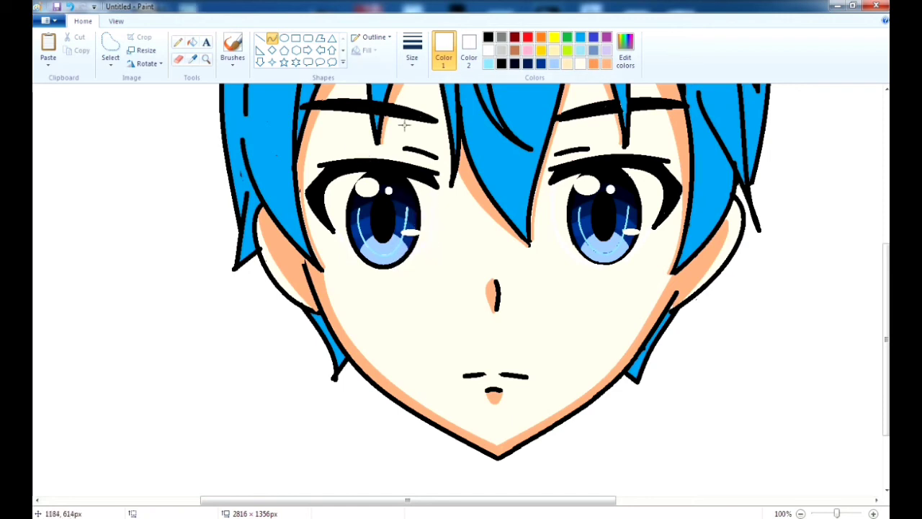
# Close the gap in the outline below the left eye with a white curve and fill both eye whites with white.
pyautogui.scroll(3, 241, 41)
pyautogui.hscroll(3, 250, 35)
pyautogui.click(192, 42)
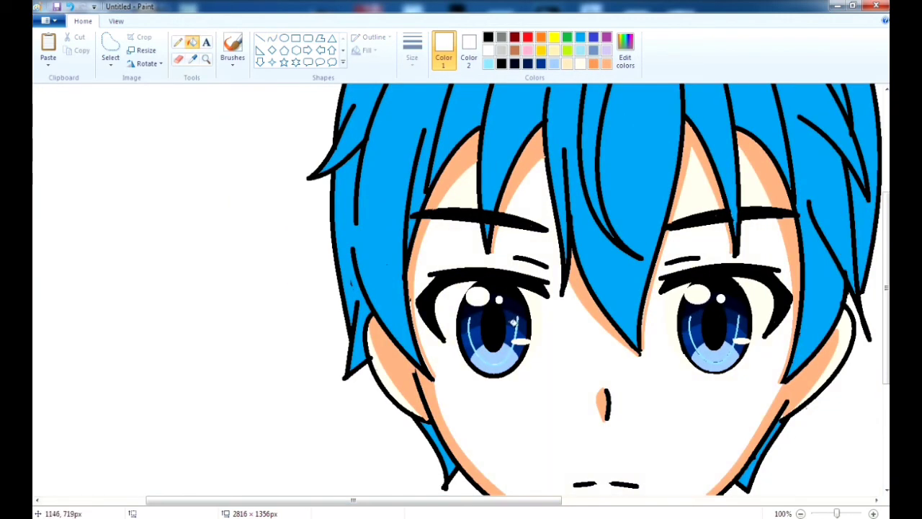
pyautogui.click(272, 38)
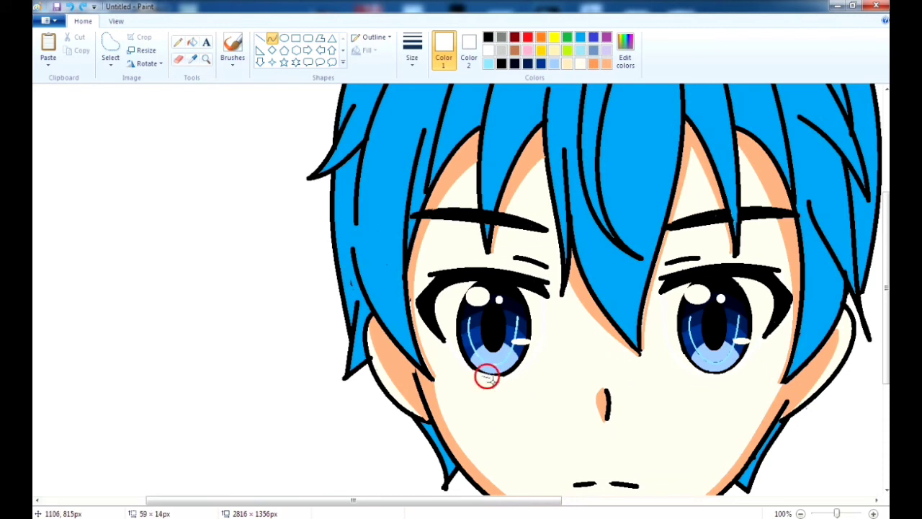
pyautogui.click(191, 42)
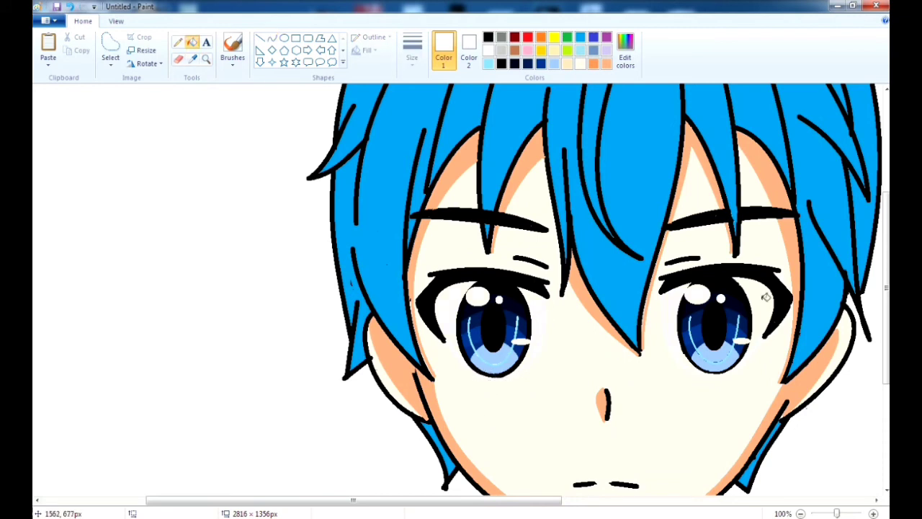
pyautogui.scroll(1, 766, 297)
pyautogui.hscroll(5, 605, 228)
# Draw light-grey curves across the upper part of both eye whites, on each side of the irises.
pyautogui.click(271, 38)
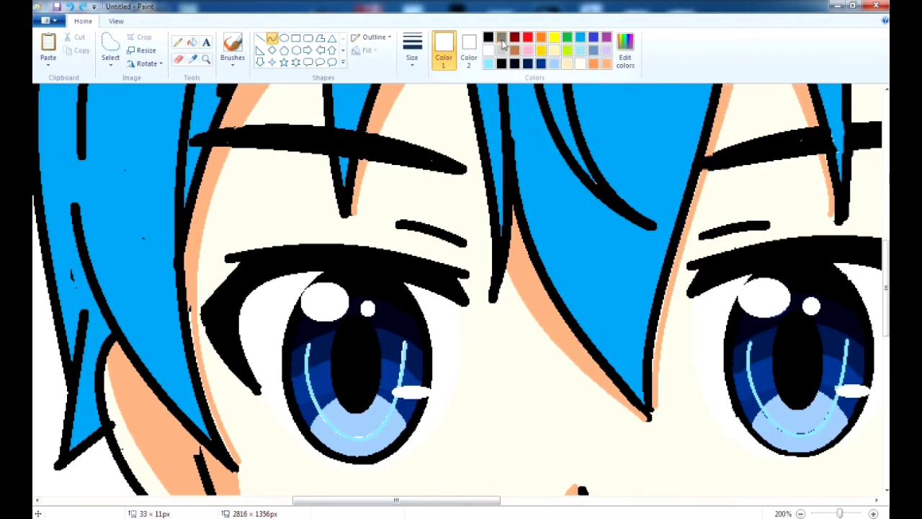
pyautogui.click(502, 40)
pyautogui.moveTo(240, 325); pyautogui.dragTo(295, 315)
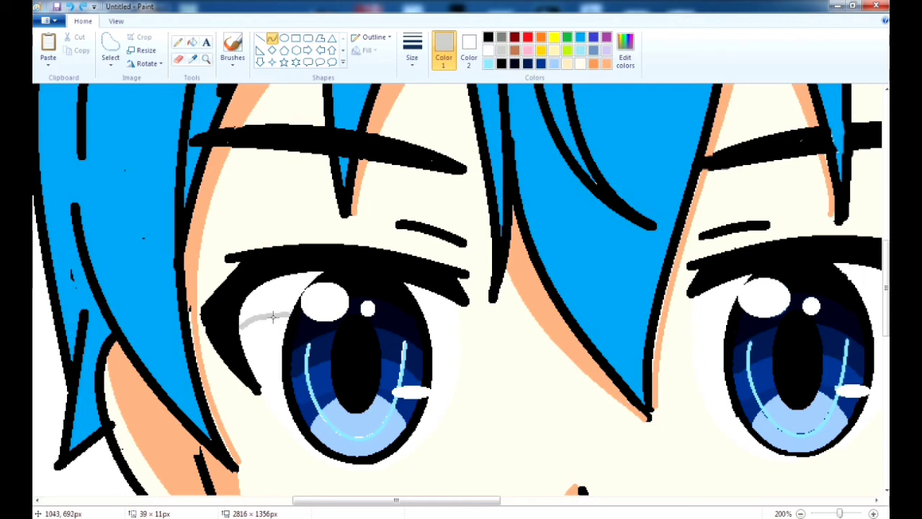
pyautogui.hscroll(5, 462, 341)
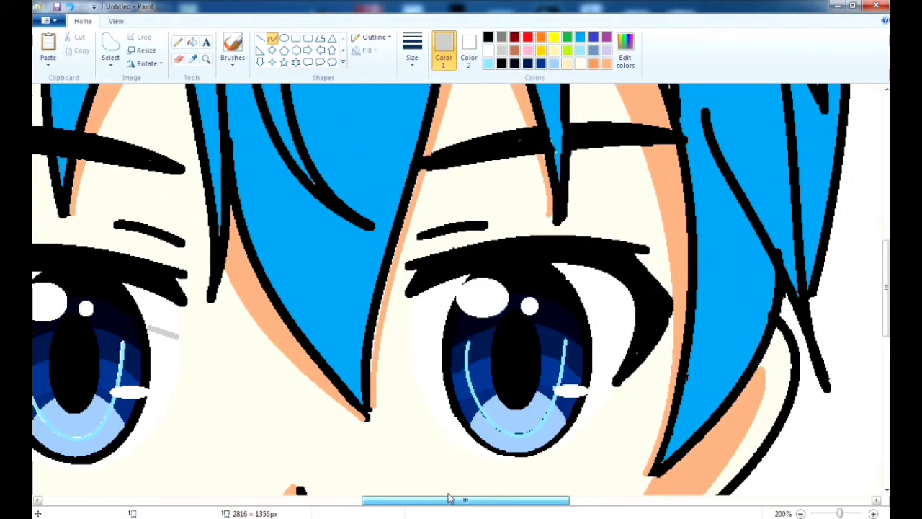
pyautogui.moveTo(397, 334); pyautogui.dragTo(430, 333)
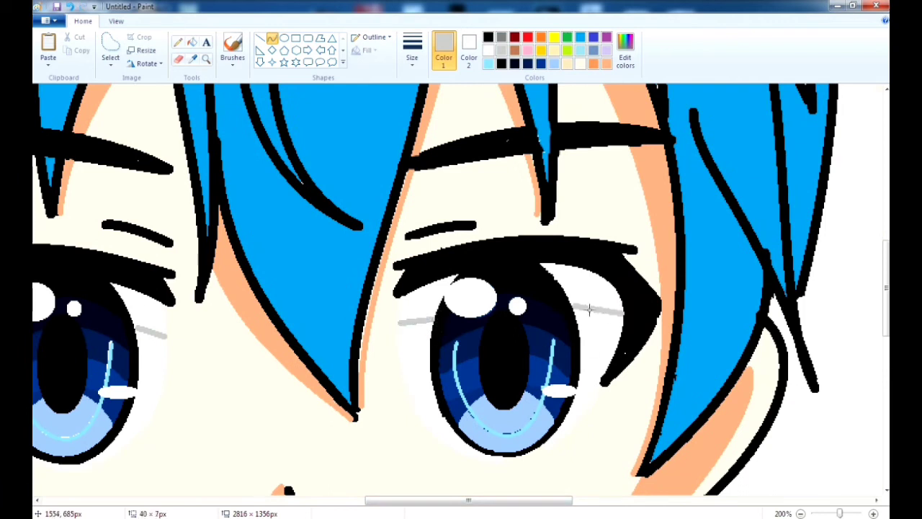
# Fill the areas above the grey curves in both eye whites with light grey.
pyautogui.click(191, 42)
pyautogui.click(585, 287)
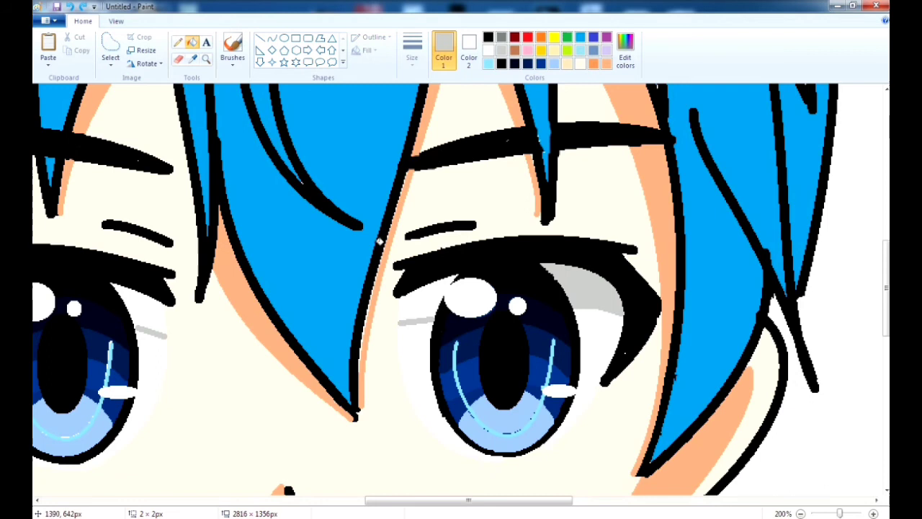
pyautogui.click(272, 39)
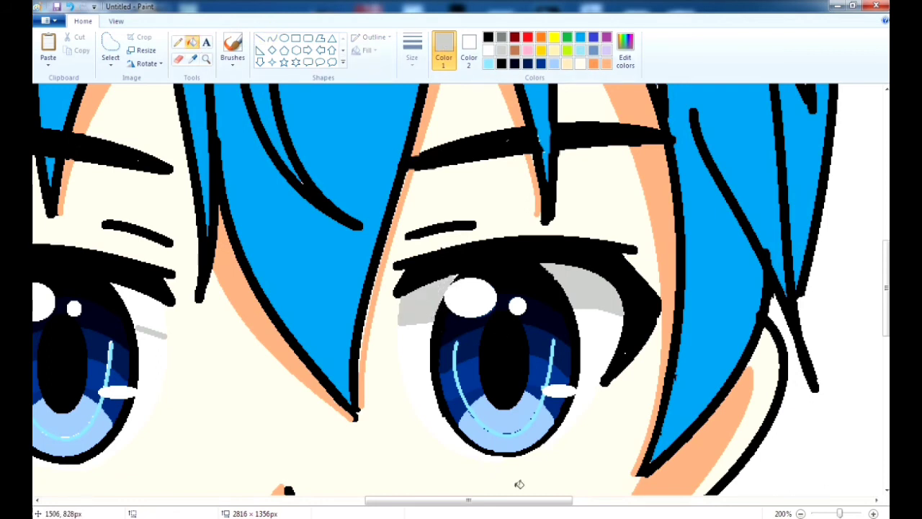
pyautogui.hscroll(-5, 515, 483)
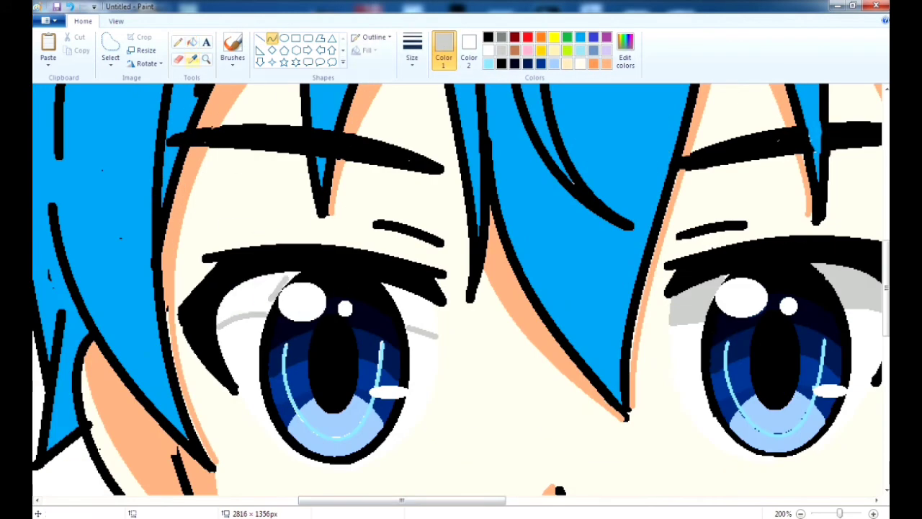
pyautogui.click(192, 42)
pyautogui.click(252, 306)
pyautogui.click(418, 317)
pyautogui.scroll(-1, 317, 228)
pyautogui.scroll(3, 400, 405)
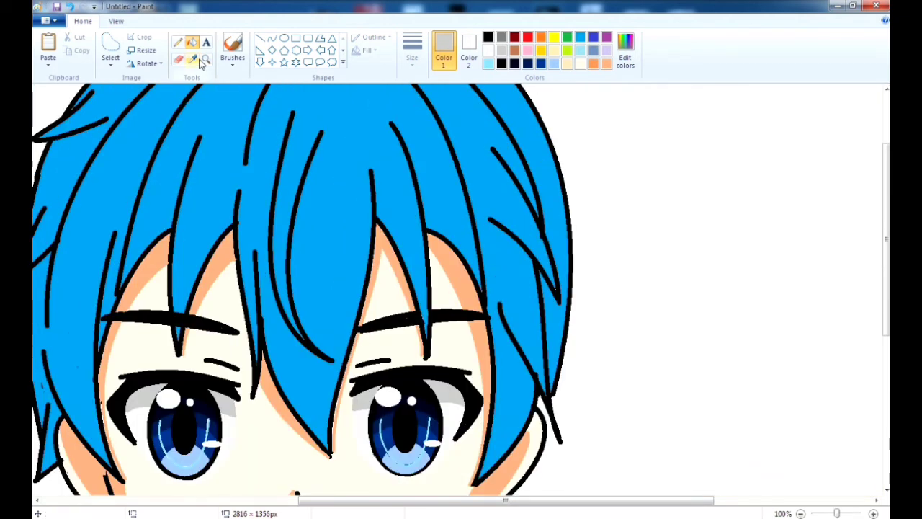
# Sample the hair blue and define a darker navy blue as the drawing colour.
pyautogui.click(193, 57)
pyautogui.click(274, 129)
pyautogui.click(625, 54)
pyautogui.click(533, 191)
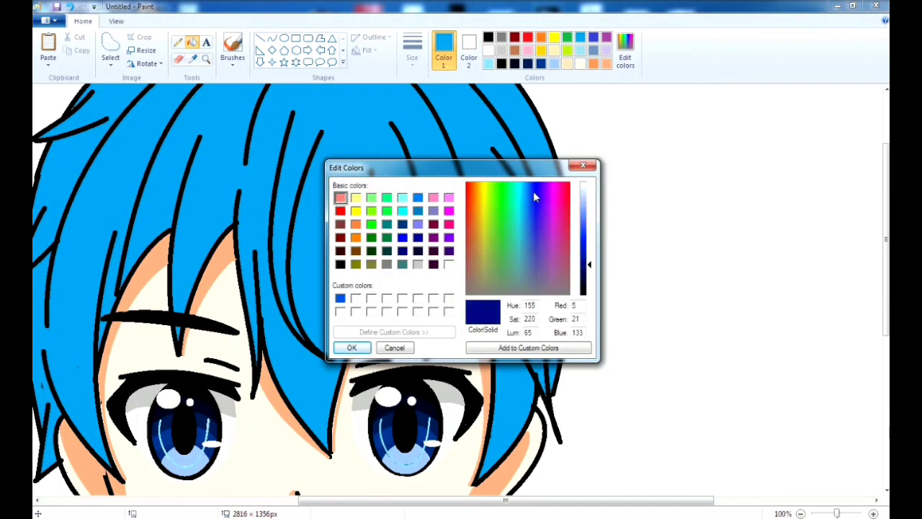
pyautogui.click(524, 186)
pyautogui.click(589, 271)
pyautogui.click(351, 347)
# Draw dark-blue shadow curves inside the central bang and the pointed bang to its right.
pyautogui.click(271, 37)
pyautogui.moveTo(322, 141); pyautogui.dragTo(332, 356)
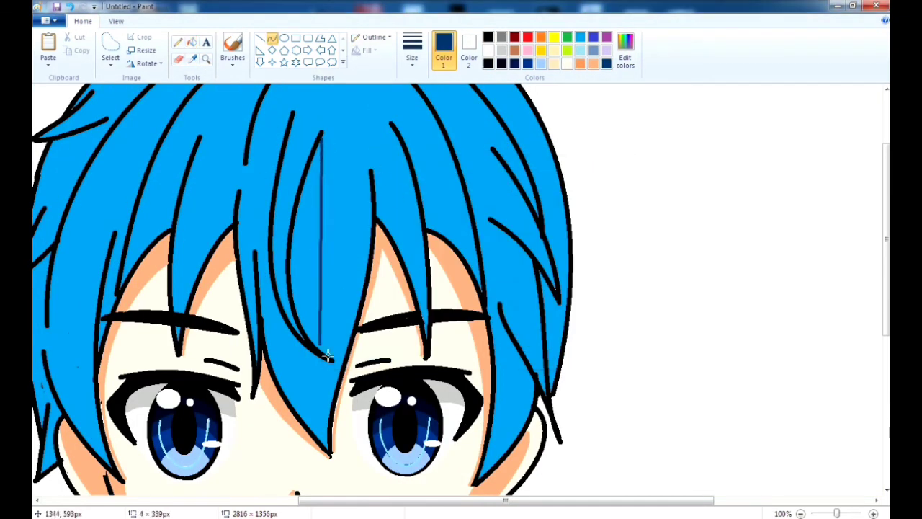
pyautogui.moveTo(326, 249)
pyautogui.mouseDown()
pyautogui.moveTo(309, 216)
pyautogui.moveTo(295, 260)
pyautogui.mouseUp()
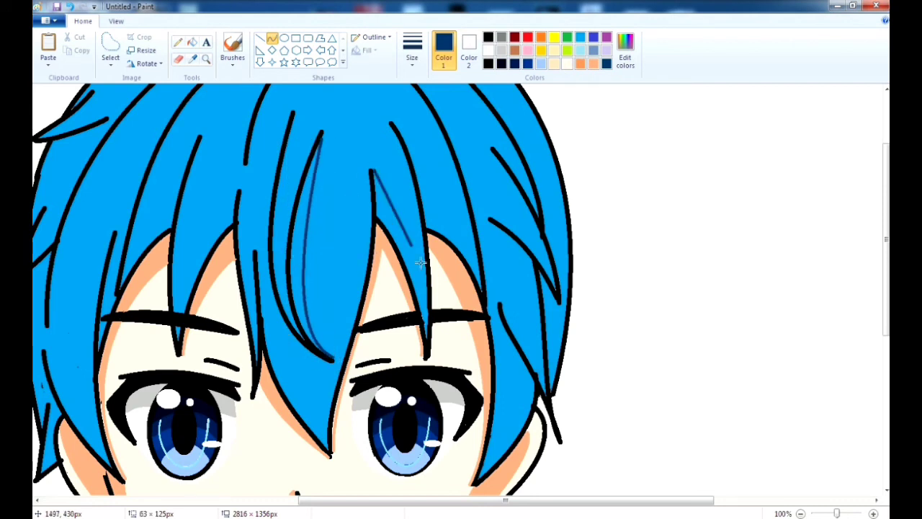
pyautogui.moveTo(420, 263); pyautogui.dragTo(428, 335)
pyautogui.moveTo(407, 241); pyautogui.dragTo(430, 266)
# Draw dark-blue shadow curves along the long strands on both sides of the upper hair.
pyautogui.scroll(3, 267, 190)
pyautogui.moveTo(292, 160)
pyautogui.mouseDown()
pyautogui.moveTo(188, 389)
pyautogui.moveTo(215, 336)
pyautogui.moveTo(205, 264)
pyautogui.moveTo(293, 236)
pyautogui.mouseUp()
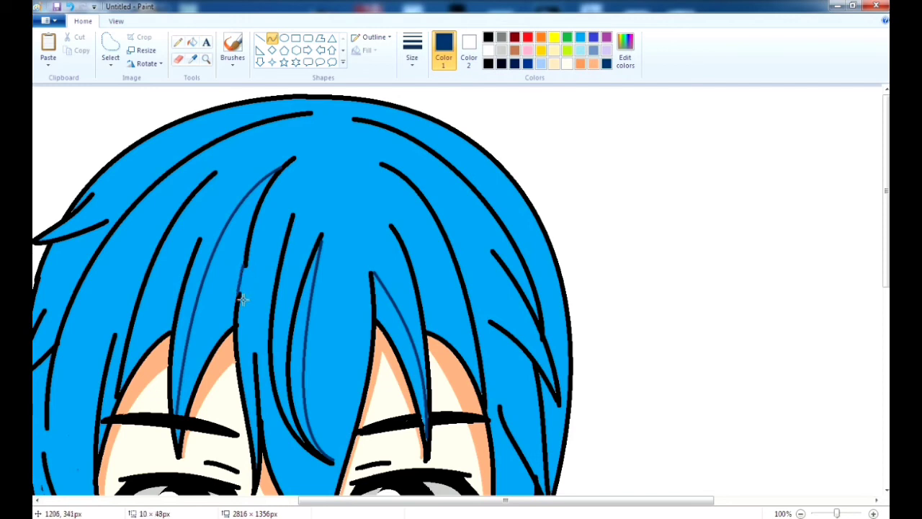
pyautogui.scroll(-3, 265, 283)
pyautogui.scroll(3, 265, 282)
pyautogui.moveTo(216, 171); pyautogui.dragTo(117, 340)
pyautogui.moveTo(158, 259); pyautogui.dragTo(142, 273)
pyautogui.moveTo(389, 165); pyautogui.dragTo(504, 403)
# Draw dark-blue shadow curves on the right side locks and down the left edge of the central bang.
pyautogui.scroll(-5, 528, 315)
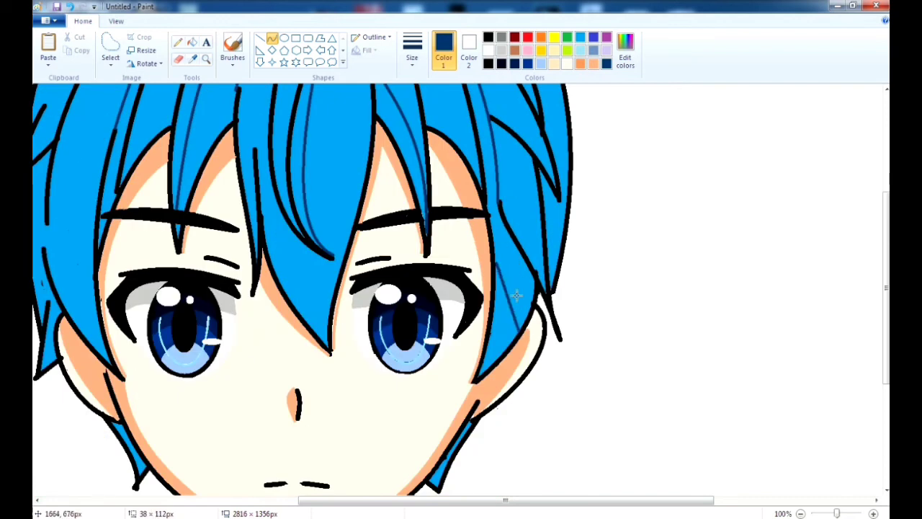
pyautogui.click(516, 295)
pyautogui.moveTo(565, 209); pyautogui.dragTo(552, 289)
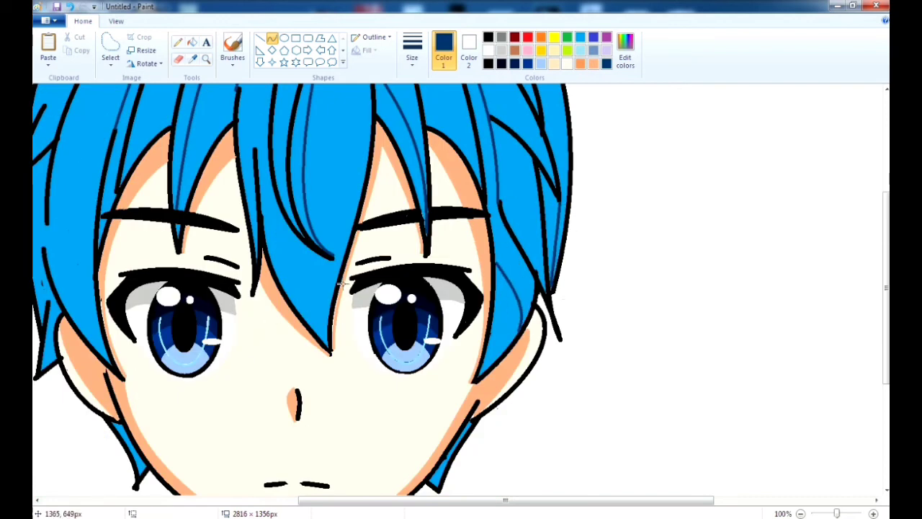
pyautogui.scroll(3, 342, 283)
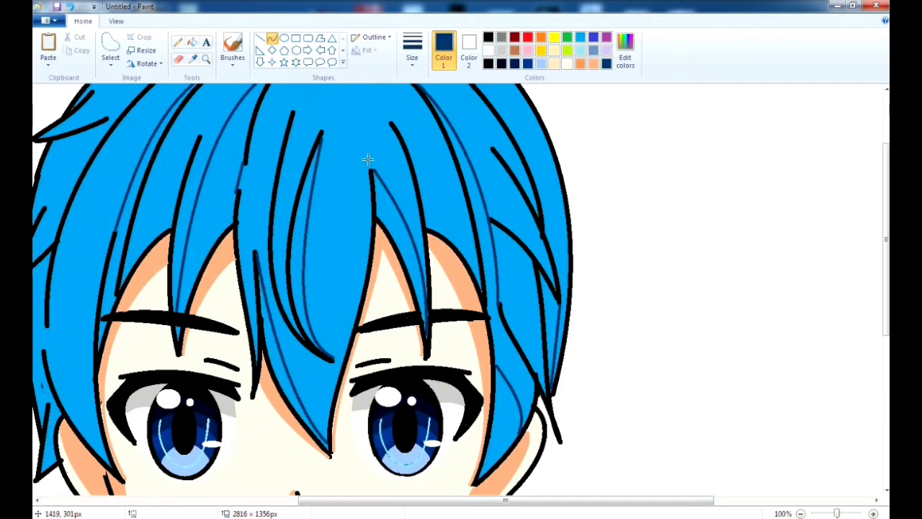
# Draw dark-blue shadow curves on the left bang and the locks along the left side of the head.
pyautogui.hscroll(-3, 156, 308)
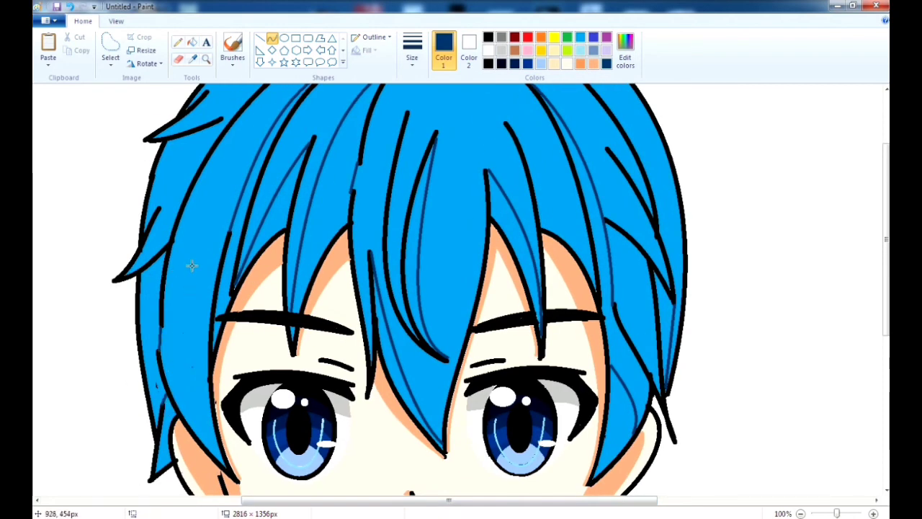
pyautogui.scroll(3, 191, 265)
pyautogui.moveTo(221, 225); pyautogui.dragTo(160, 308)
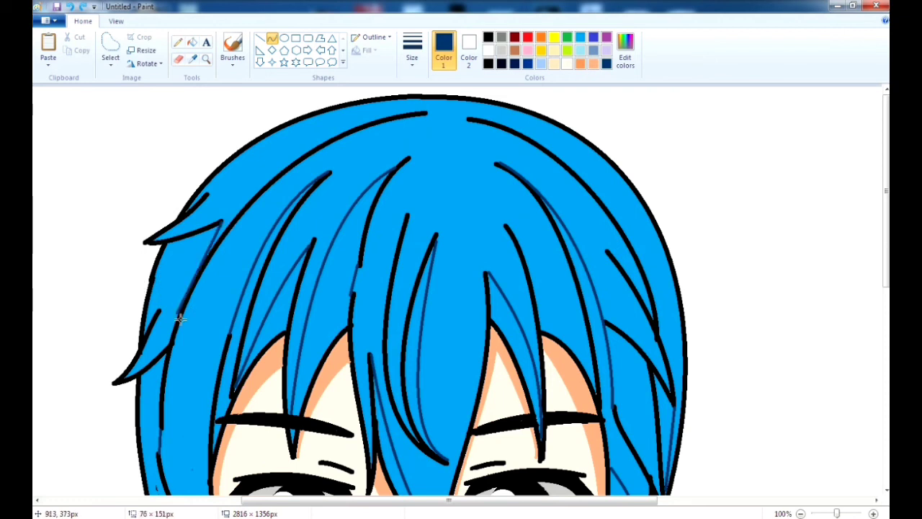
pyautogui.scroll(-6, 195, 185)
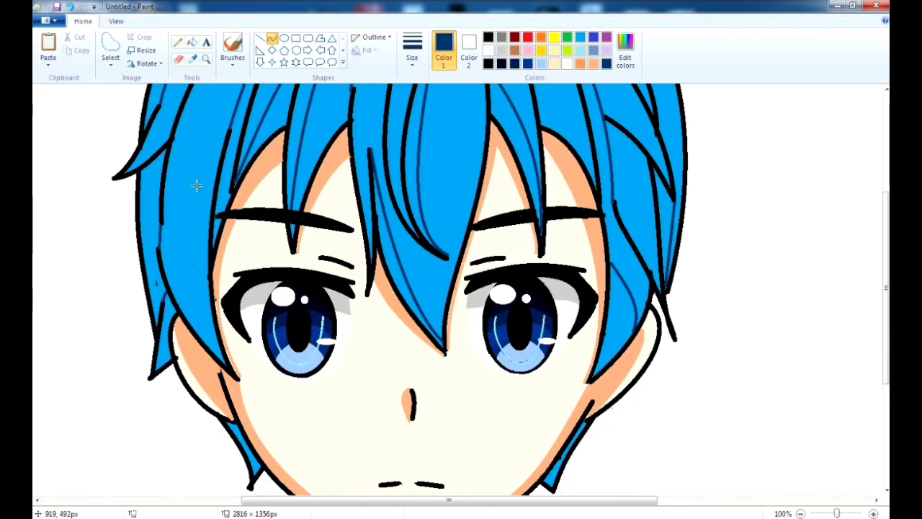
# Fill all the outlined shadow areas of the bangs and side locks with the dark blue.
pyautogui.scroll(3, 197, 185)
pyautogui.click(191, 42)
pyautogui.click(173, 173)
pyautogui.click(226, 226)
pyautogui.click(268, 217)
pyautogui.click(363, 263)
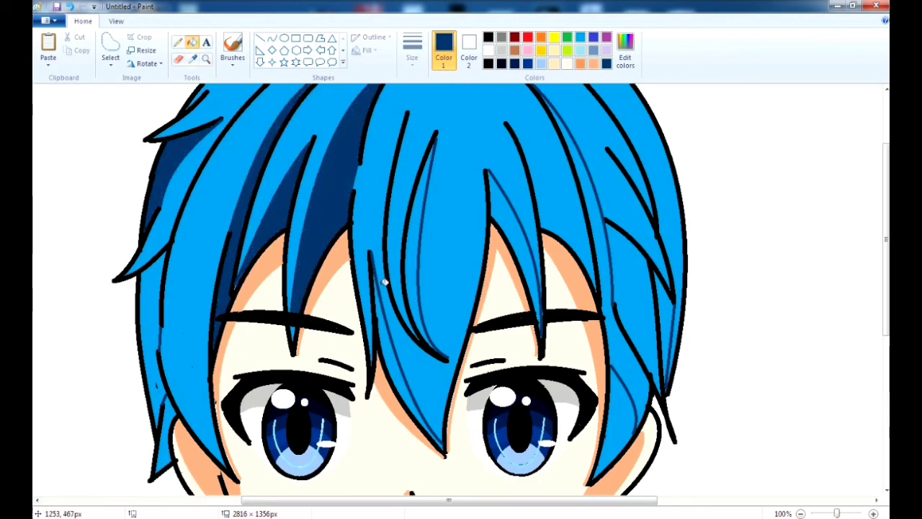
pyautogui.click(410, 310)
pyautogui.click(525, 247)
pyautogui.scroll(-6, 497, 248)
pyautogui.scroll(3, 434, 220)
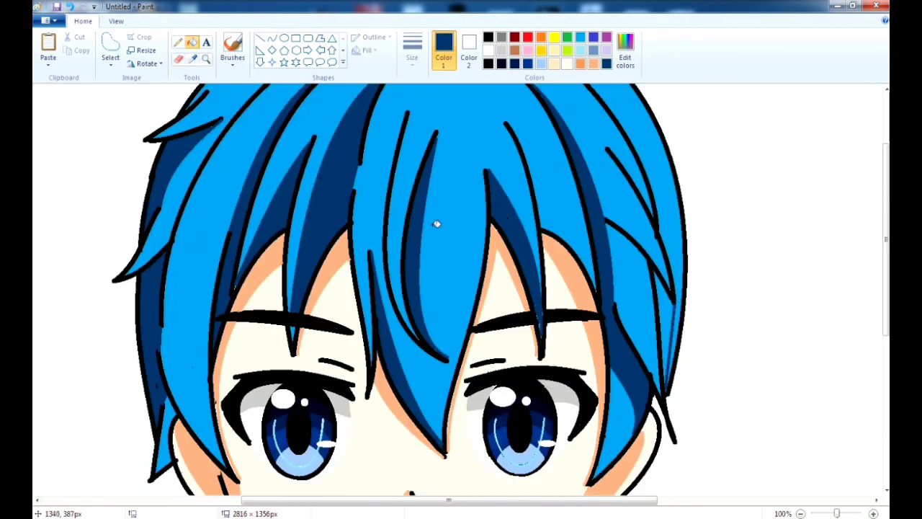
pyautogui.click(666, 325)
pyautogui.scroll(-1, 603, 291)
pyautogui.scroll(1, 368, 288)
# Define a light cyan as the drawing colour for the hair highlights.
pyautogui.click(369, 504)
pyautogui.moveTo(368, 504); pyautogui.dragTo(443, 504)
pyautogui.scroll(3, 545, 248)
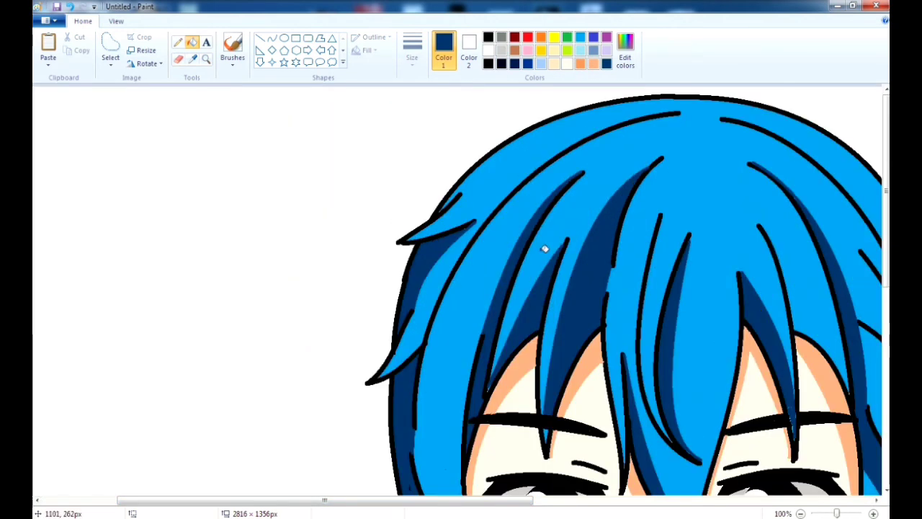
pyautogui.click(624, 50)
pyautogui.click(590, 206)
pyautogui.click(353, 345)
pyautogui.scroll(1, 749, 93)
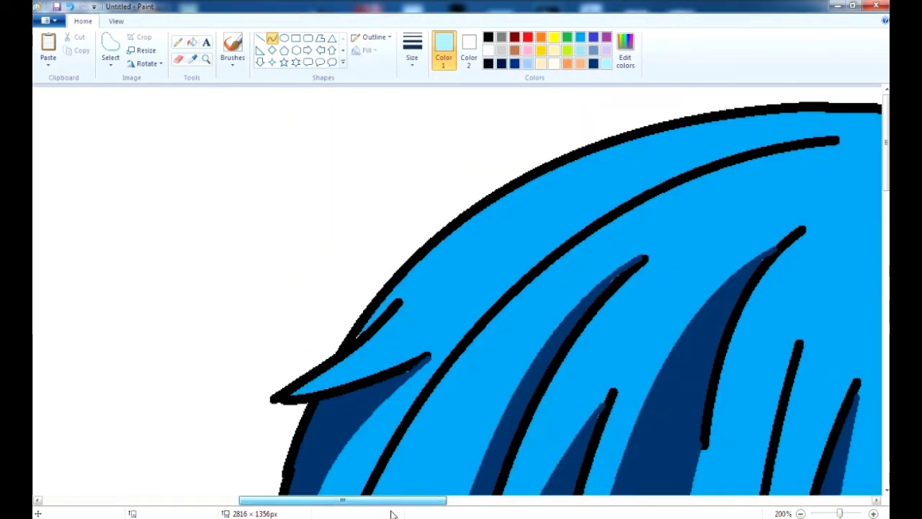
# Draw light-cyan highlight curves on the strands of the upper left hair and beside the central bang.
pyautogui.click(272, 39)
pyautogui.moveTo(286, 304); pyautogui.dragTo(240, 363)
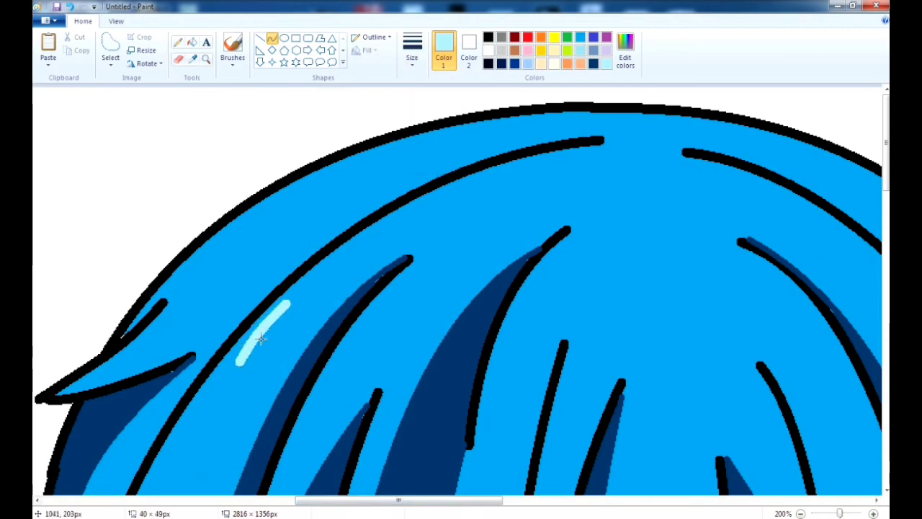
pyautogui.moveTo(265, 225)
pyautogui.mouseDown()
pyautogui.moveTo(180, 292)
pyautogui.moveTo(278, 181)
pyautogui.mouseUp()
pyautogui.moveTo(242, 245)
pyautogui.mouseDown()
pyautogui.moveTo(218, 276)
pyautogui.moveTo(226, 262)
pyautogui.moveTo(224, 281)
pyautogui.mouseUp()
pyautogui.moveTo(401, 296); pyautogui.dragTo(311, 430)
pyautogui.moveTo(425, 328); pyautogui.dragTo(386, 420)
pyautogui.scroll(-2, 403, 404)
pyautogui.moveTo(578, 268); pyautogui.dragTo(544, 416)
# Draw three light-cyan highlight strokes down the wide central bang.
pyautogui.hscroll(5, 401, 309)
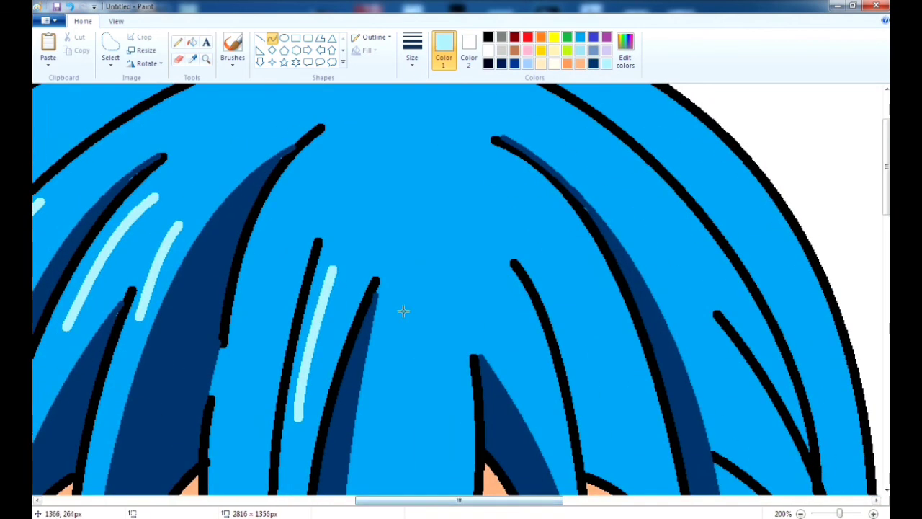
pyautogui.scroll(-2, 401, 216)
pyautogui.moveTo(394, 168); pyautogui.dragTo(376, 320)
pyautogui.moveTo(401, 205)
pyautogui.mouseDown()
pyautogui.moveTo(406, 274)
pyautogui.moveTo(395, 278)
pyautogui.moveTo(411, 253)
pyautogui.moveTo(408, 310)
pyautogui.mouseUp()
pyautogui.moveTo(449, 184); pyautogui.dragTo(450, 324)
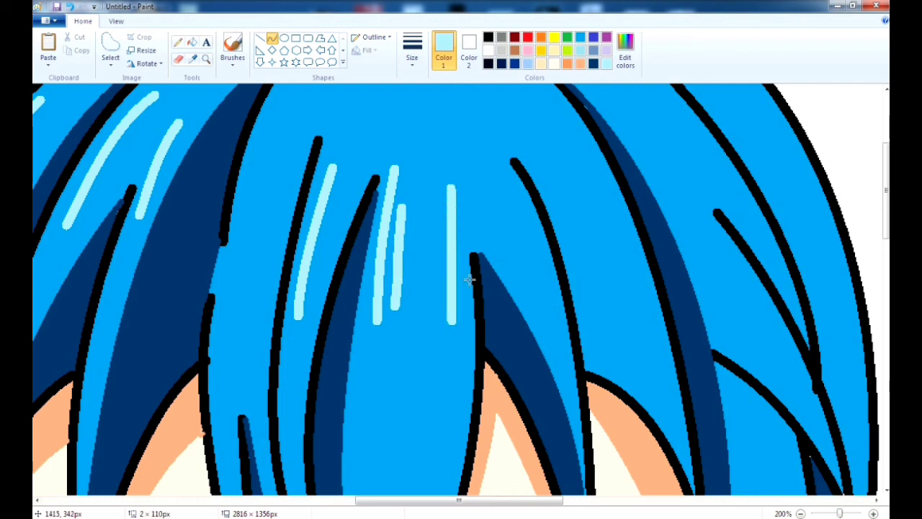
pyautogui.moveTo(469, 271); pyautogui.dragTo(481, 220)
# Draw light-cyan highlight curves on the strands of the upper right hair, out to the head's right edge.
pyautogui.scroll(2, 505, 231)
pyautogui.moveTo(539, 193); pyautogui.dragTo(630, 376)
pyautogui.moveTo(555, 265); pyautogui.dragTo(591, 338)
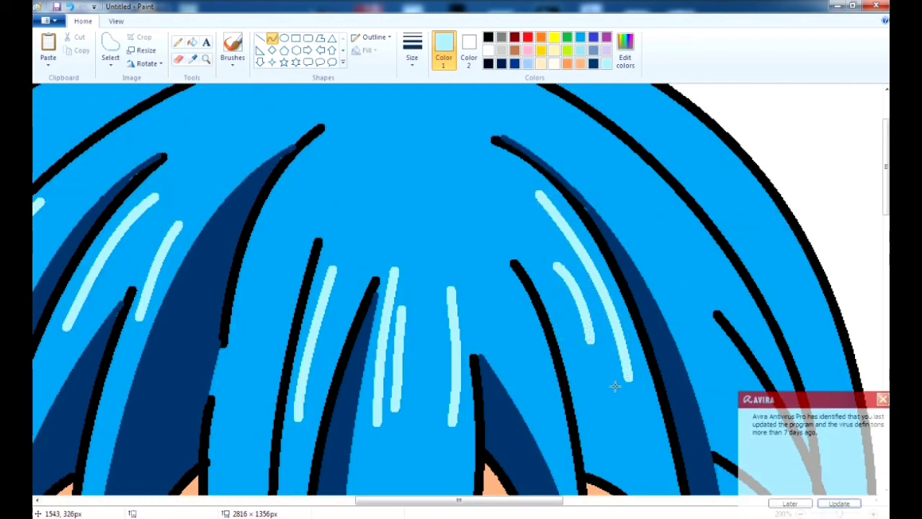
pyautogui.moveTo(513, 302); pyautogui.dragTo(552, 415)
pyautogui.moveTo(537, 360); pyautogui.dragTo(532, 353)
pyautogui.moveTo(608, 152); pyautogui.dragTo(690, 232)
pyautogui.moveTo(652, 188); pyautogui.dragTo(648, 186)
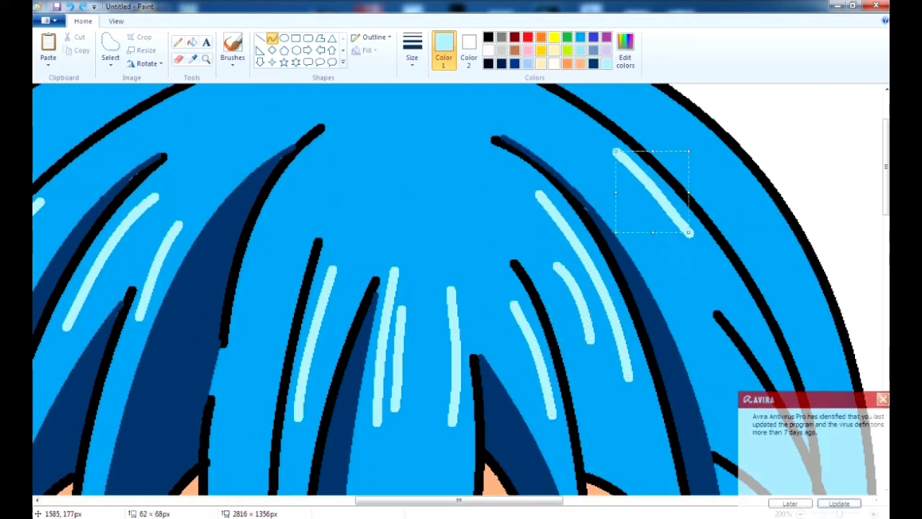
pyautogui.moveTo(683, 123); pyautogui.dragTo(738, 184)
pyautogui.moveTo(686, 149); pyautogui.dragTo(716, 185)
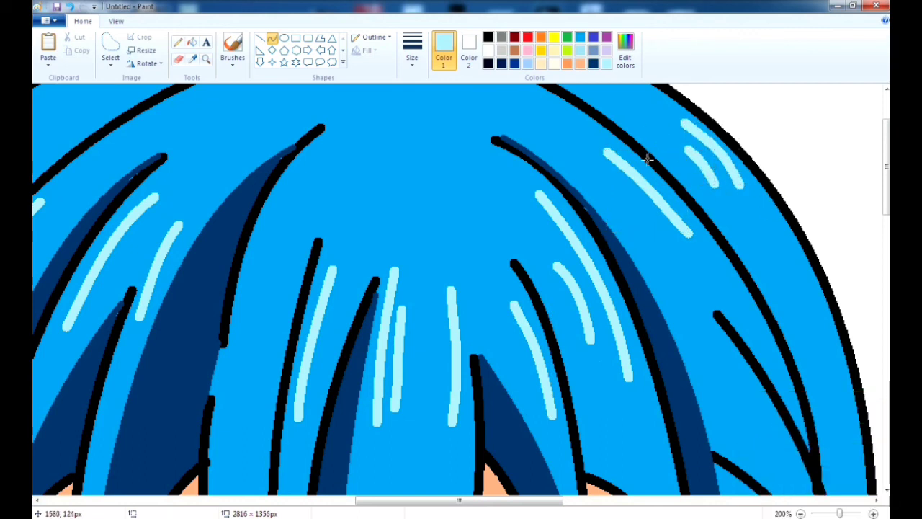
# Fill the small hair tip beside the right side of the jaw, below the ear, with dark blue.
pyautogui.keyDown('ctrl'); pyautogui.scroll(-2, 648, 159); pyautogui.keyUp('ctrl')
pyautogui.keyDown('ctrl'); pyautogui.scroll(2, 524, 393); pyautogui.keyUp('ctrl')
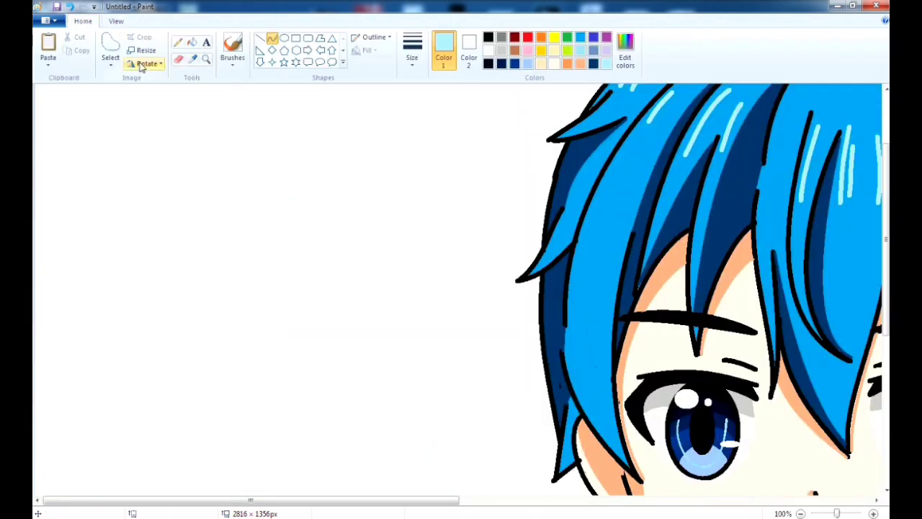
pyautogui.click(593, 63)
pyautogui.keyDown('ctrl'); pyautogui.scroll(-1, 204, 57); pyautogui.keyUp('ctrl')
pyautogui.scroll(-3, 203, 58)
pyautogui.click(192, 42)
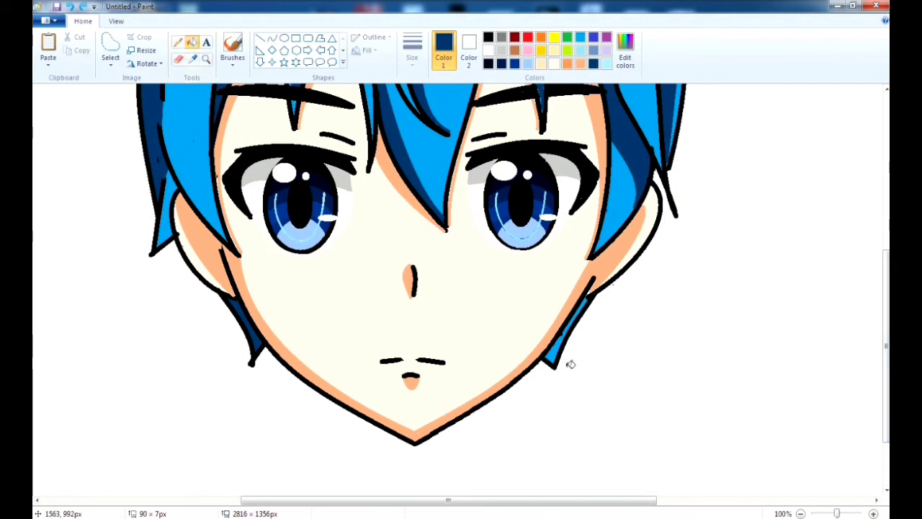
pyautogui.scroll(2, 568, 362)
pyautogui.scroll(-2, 569, 363)
pyautogui.keyDown('ctrl'); pyautogui.scroll(-1, 367, 286); pyautogui.keyUp('ctrl')
# Draw the two sides of the neck as black curves running down from the jaw.
pyautogui.click(271, 38)
pyautogui.keyDown('ctrl'); pyautogui.scroll(1, 358, 471); pyautogui.keyUp('ctrl')
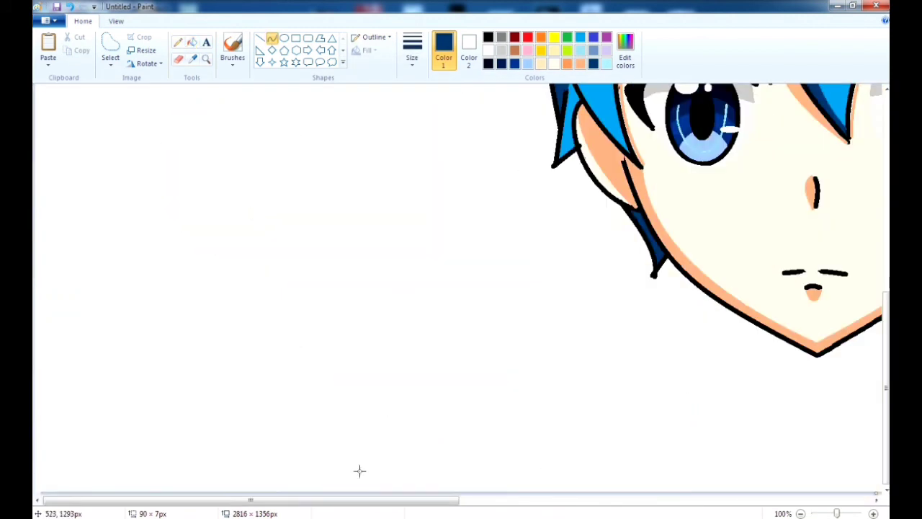
pyautogui.hscroll(-5, 374, 314)
pyautogui.moveTo(363, 305); pyautogui.dragTo(371, 406)
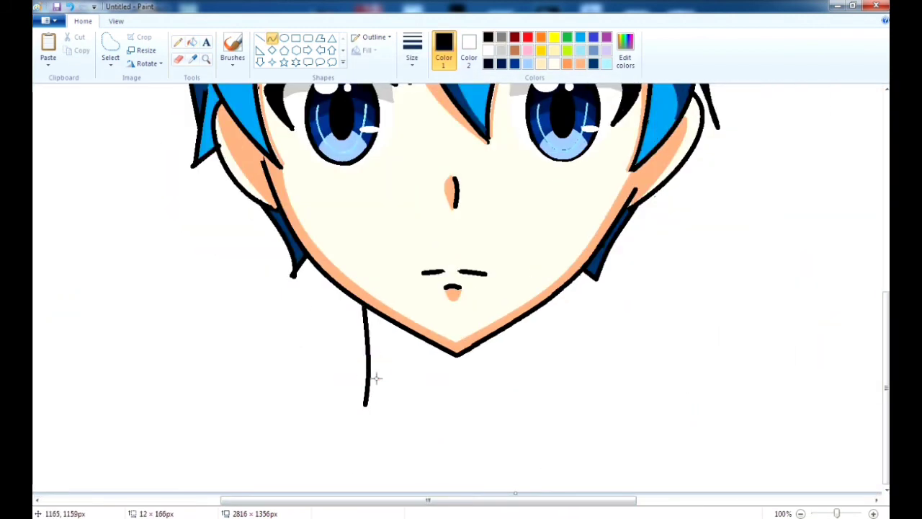
pyautogui.moveTo(550, 303); pyautogui.dragTo(547, 407)
pyautogui.click(555, 329)
pyautogui.click(546, 391)
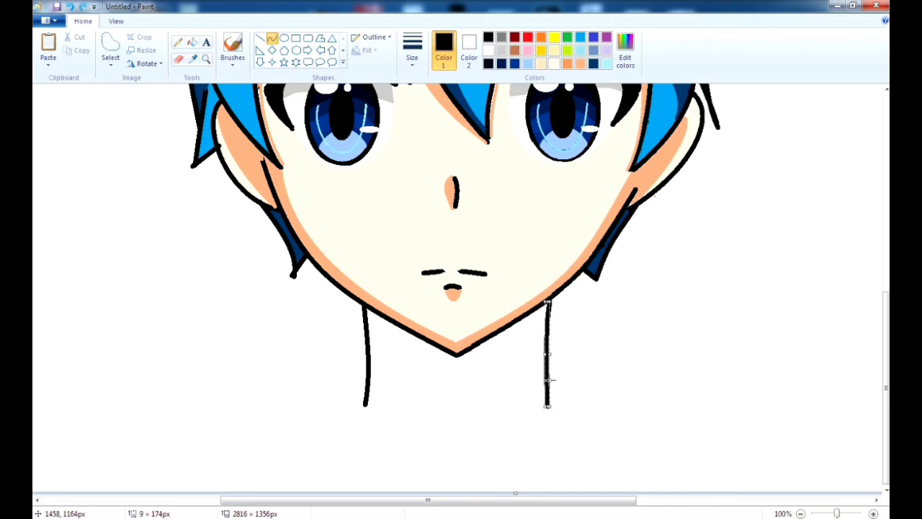
# Outline the shirt collar in black with a V neckline, a centre opening and rounded flaps on both sides of the neck.
pyautogui.moveTo(353, 399)
pyautogui.mouseDown()
pyautogui.moveTo(468, 478)
pyautogui.moveTo(463, 469)
pyautogui.moveTo(520, 450)
pyautogui.mouseUp()
pyautogui.moveTo(547, 376)
pyautogui.mouseDown()
pyautogui.moveTo(585, 493)
pyautogui.moveTo(618, 449)
pyautogui.moveTo(598, 377)
pyautogui.moveTo(604, 385)
pyautogui.moveTo(609, 493)
pyautogui.mouseUp()
pyautogui.moveTo(609, 439); pyautogui.dragTo(618, 443)
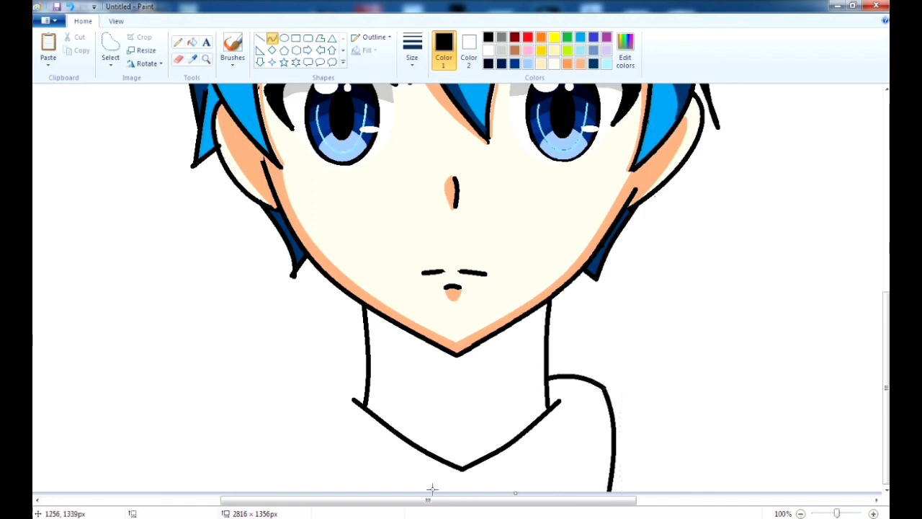
pyautogui.moveTo(464, 470)
pyautogui.mouseDown()
pyautogui.moveTo(502, 473)
pyautogui.moveTo(463, 493)
pyautogui.mouseUp()
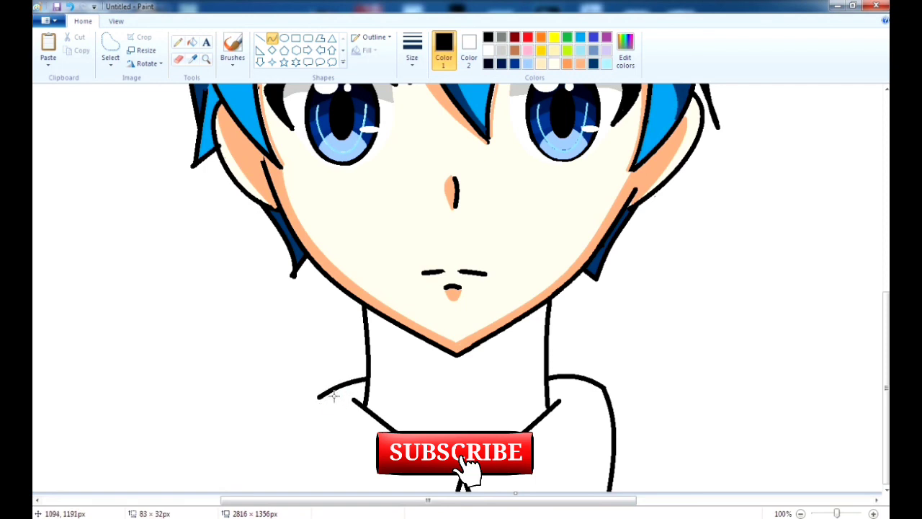
pyautogui.moveTo(318, 397); pyautogui.dragTo(317, 492)
pyautogui.moveTo(317, 447); pyautogui.dragTo(309, 440)
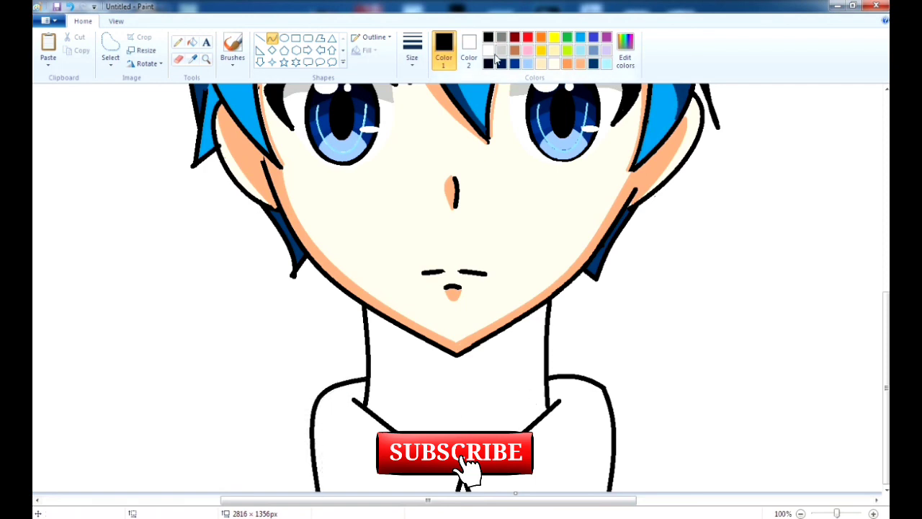
# Fill the neck with the cream skin colour sampled from the face.
pyautogui.click(192, 59)
pyautogui.click(336, 228)
pyautogui.click(192, 42)
pyautogui.click(440, 381)
# Draw a light-orange shadow curve across the lower neck, close its gaps with the brush, and fill the area above it light orange.
pyautogui.click(278, 39)
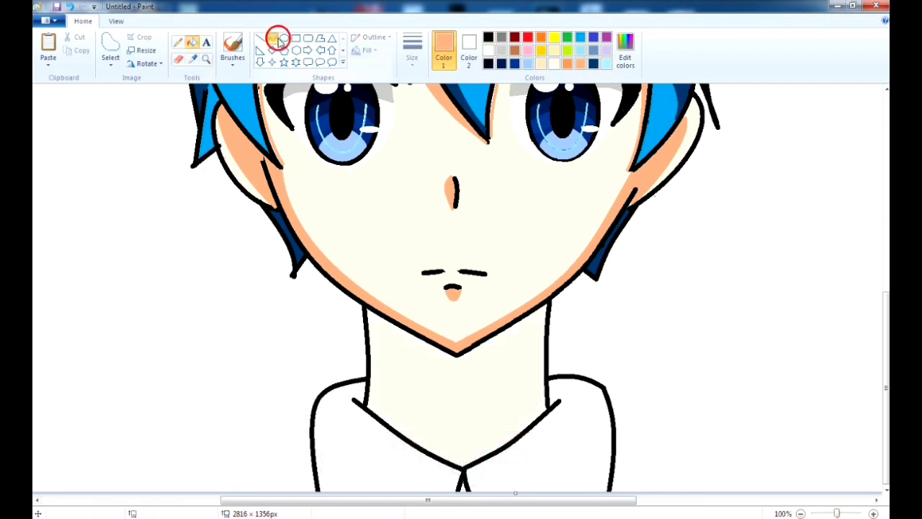
pyautogui.moveTo(374, 367); pyautogui.dragTo(542, 373)
pyautogui.moveTo(452, 376); pyautogui.dragTo(460, 430)
pyautogui.click(192, 42)
pyautogui.click(412, 366)
pyautogui.hotkey('ctrl', 'z')
pyautogui.click(233, 50)
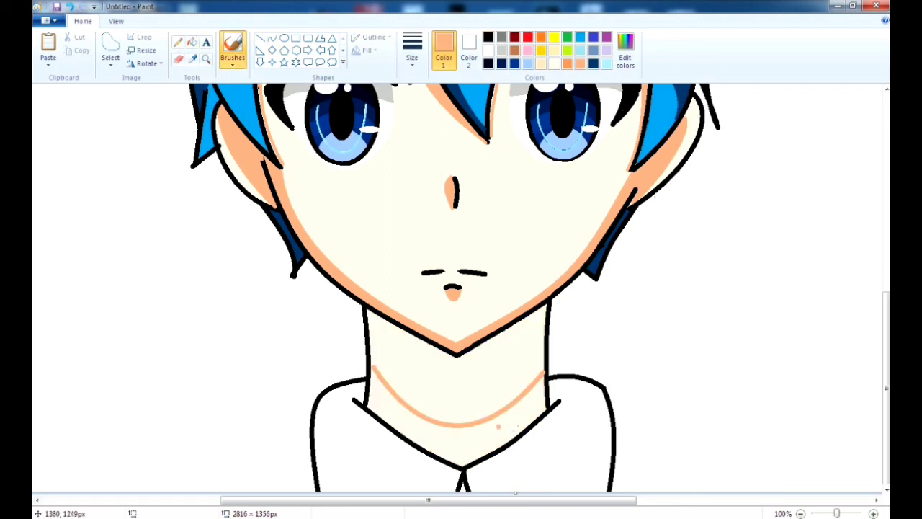
pyautogui.click(191, 42)
pyautogui.click(438, 368)
# Define a brownish orange drawing colour with hue 13, saturation 180 and luminance 96.
pyautogui.click(624, 51)
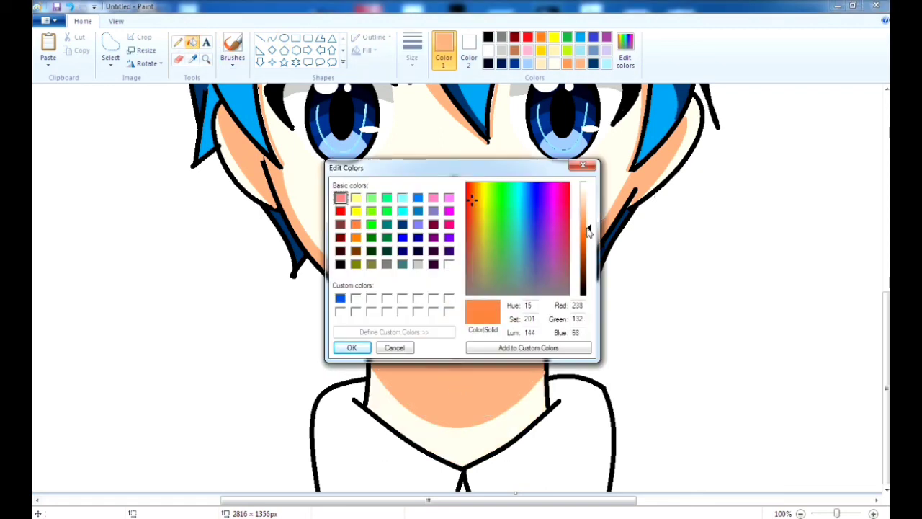
pyautogui.click(472, 209)
pyautogui.moveTo(589, 243); pyautogui.dragTo(590, 254)
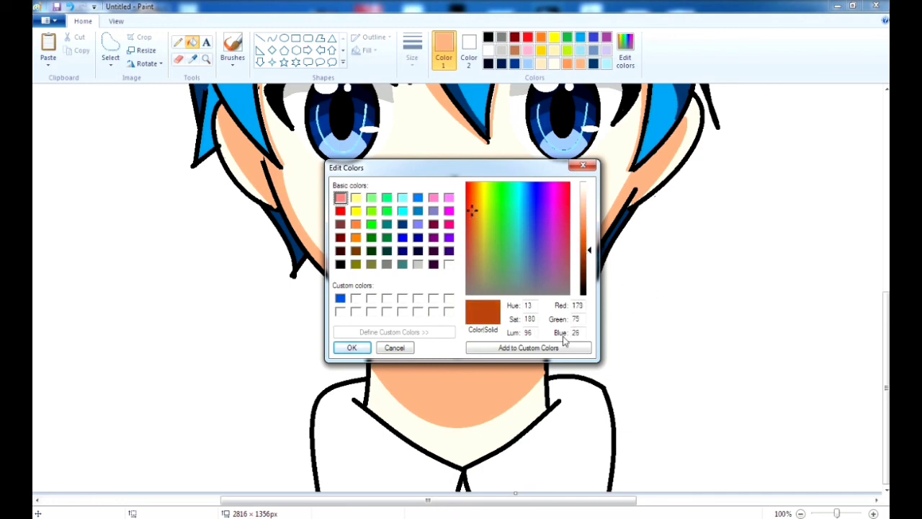
pyautogui.click(352, 347)
# Draw a brownish-orange V-shaped shadow edge below the chin and fill the area between it and the jaw.
pyautogui.click(272, 38)
pyautogui.moveTo(369, 324); pyautogui.dragTo(546, 324)
pyautogui.moveTo(432, 325)
pyautogui.mouseDown()
pyautogui.moveTo(392, 371)
pyautogui.moveTo(461, 382)
pyautogui.moveTo(402, 392)
pyautogui.moveTo(391, 362)
pyautogui.moveTo(425, 349)
pyautogui.moveTo(551, 335)
pyautogui.mouseUp()
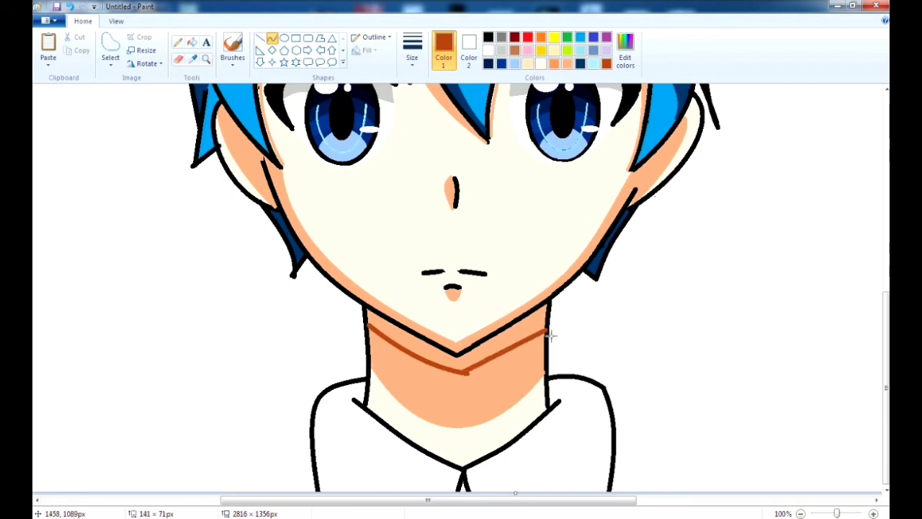
pyautogui.click(192, 42)
pyautogui.click(422, 349)
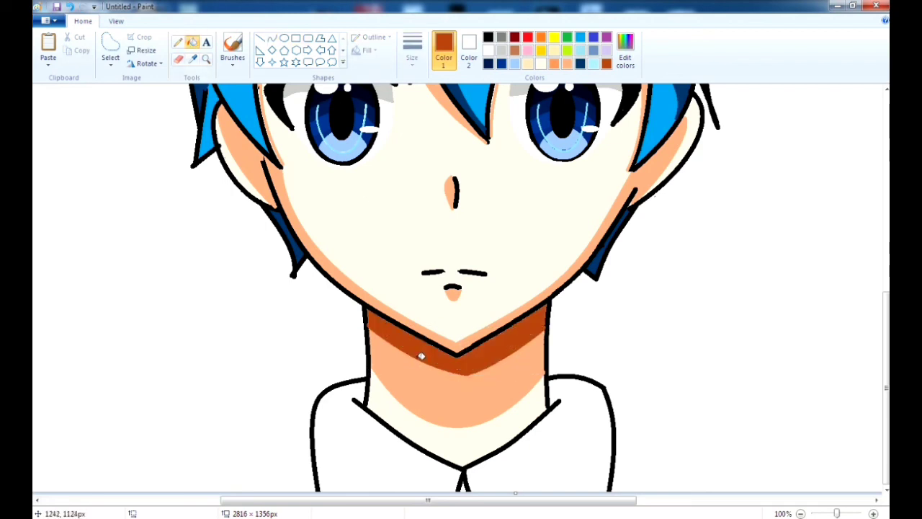
# Erase the lower ends of the collar's two outer outlines.
pyautogui.scroll(-2, 388, 314)
pyautogui.scroll(2, 388, 315)
pyautogui.click(178, 59)
pyautogui.moveTo(374, 499); pyautogui.dragTo(463, 499)
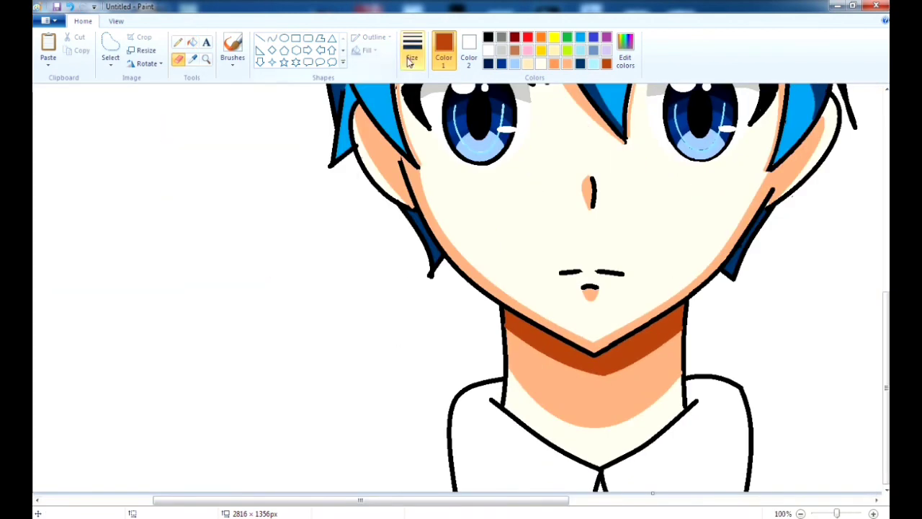
pyautogui.click(749, 480)
# Draw the collar's lower corners and both shoulder lines as black curves from the collar to the canvas edge.
pyautogui.click(271, 37)
pyautogui.click(488, 37)
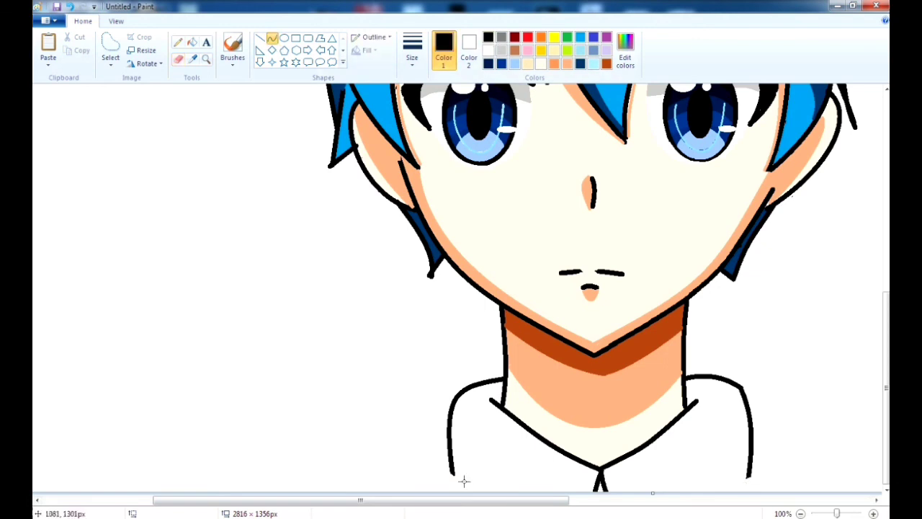
pyautogui.moveTo(450, 472); pyautogui.dragTo(358, 491)
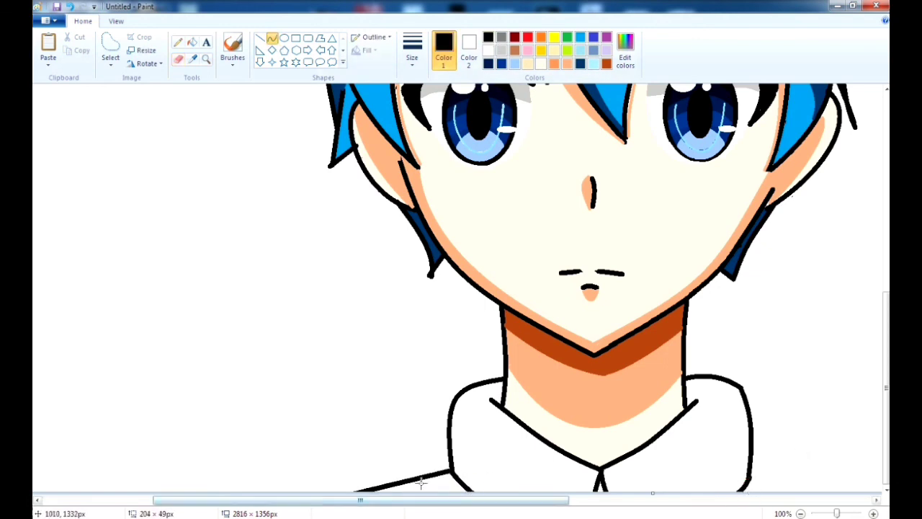
pyautogui.click(403, 481)
pyautogui.moveTo(749, 476); pyautogui.dragTo(839, 492)
pyautogui.click(788, 481)
# Draw light-grey shadow curves across both collar flaps and under the shoulder lines.
pyautogui.moveTo(360, 500); pyautogui.dragTo(436, 499)
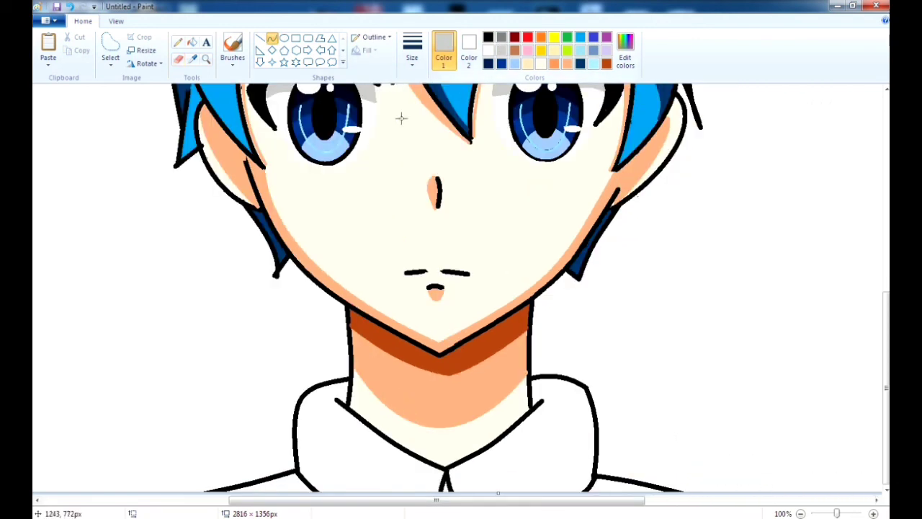
pyautogui.moveTo(306, 399); pyautogui.dragTo(435, 493)
pyautogui.moveTo(367, 447); pyautogui.dragTo(328, 469)
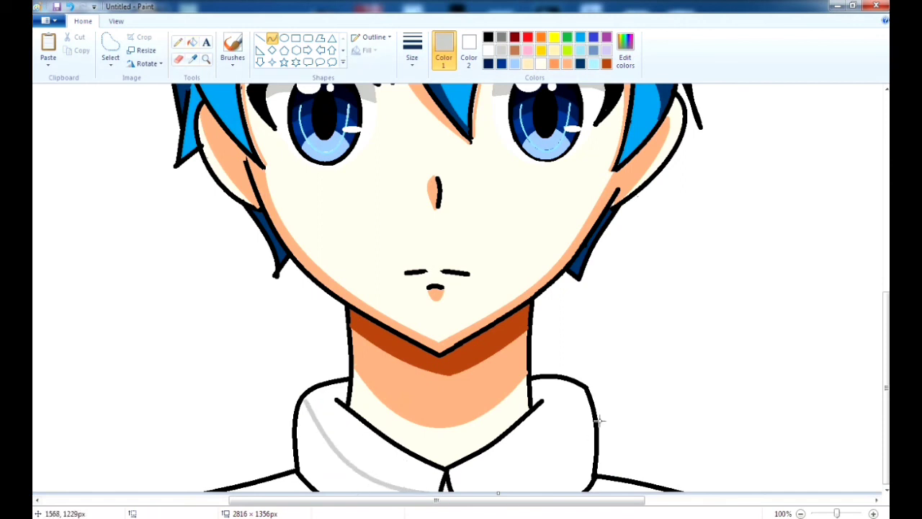
pyautogui.moveTo(592, 413); pyautogui.dragTo(450, 472)
pyautogui.moveTo(557, 440); pyautogui.dragTo(524, 489)
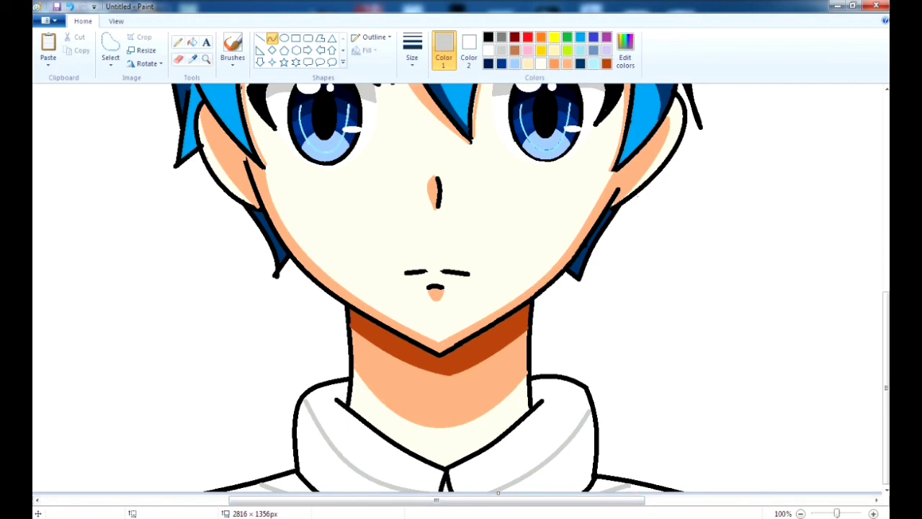
# Fill the shadow areas of both collar flaps and both shoulders with light grey.
pyautogui.click(192, 42)
pyautogui.click(288, 487)
pyautogui.click(338, 447)
pyautogui.click(554, 446)
pyautogui.click(605, 486)
# Define a darker grey (red, green and blue 162) and draw a curve along the neckline on each collar flap.
pyautogui.click(625, 57)
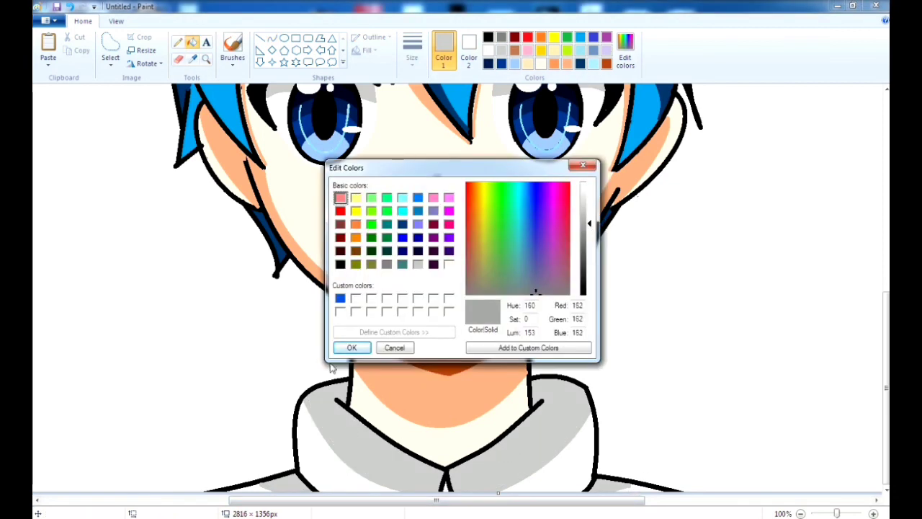
pyautogui.press('Return')
pyautogui.moveTo(329, 384); pyautogui.dragTo(441, 473)
pyautogui.moveTo(389, 432); pyautogui.dragTo(373, 454)
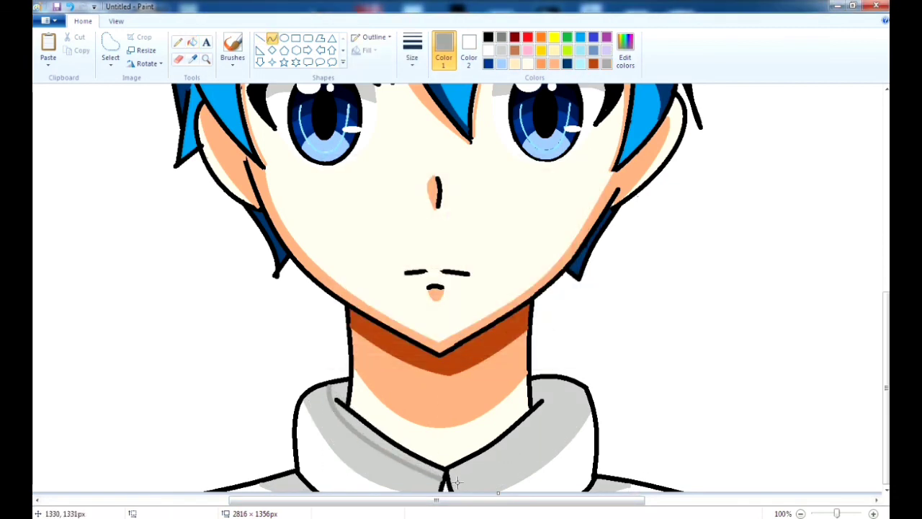
pyautogui.moveTo(551, 379); pyautogui.dragTo(452, 472)
pyautogui.moveTo(504, 426); pyautogui.dragTo(539, 437)
# Fill the bands between the neckline and the new curves on both collar flaps with the darker grey.
pyautogui.click(193, 43)
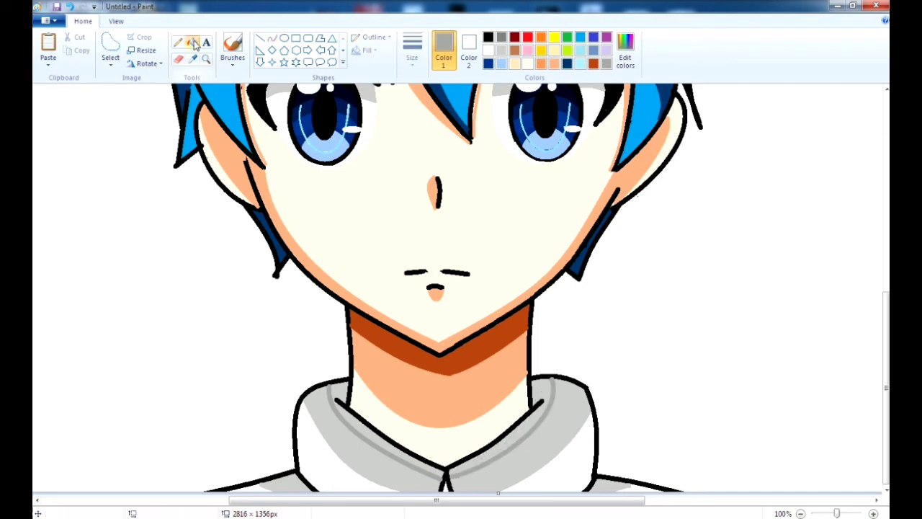
pyautogui.click(324, 440)
pyautogui.click(569, 432)
# Touch up the neck's outline beside the chin shadow with a black brush.
pyautogui.click(488, 36)
pyautogui.click(232, 51)
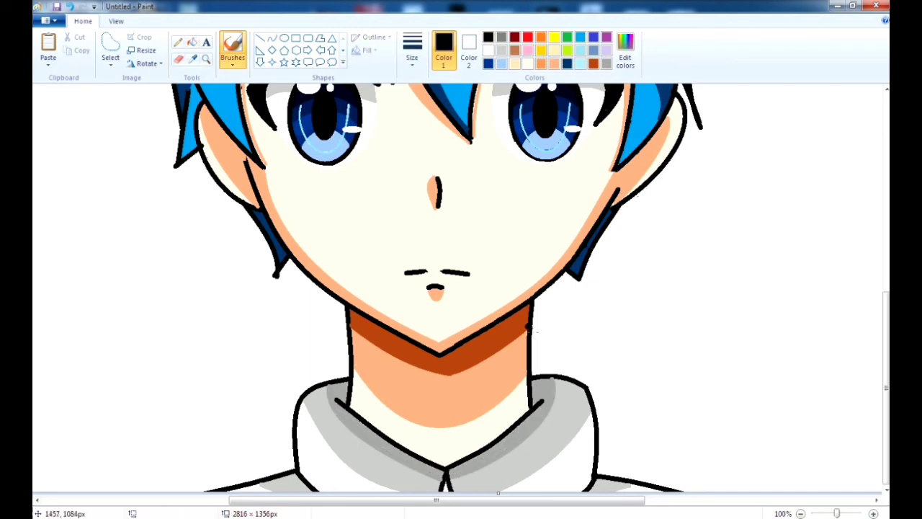
pyautogui.scroll(-1, 543, 278)
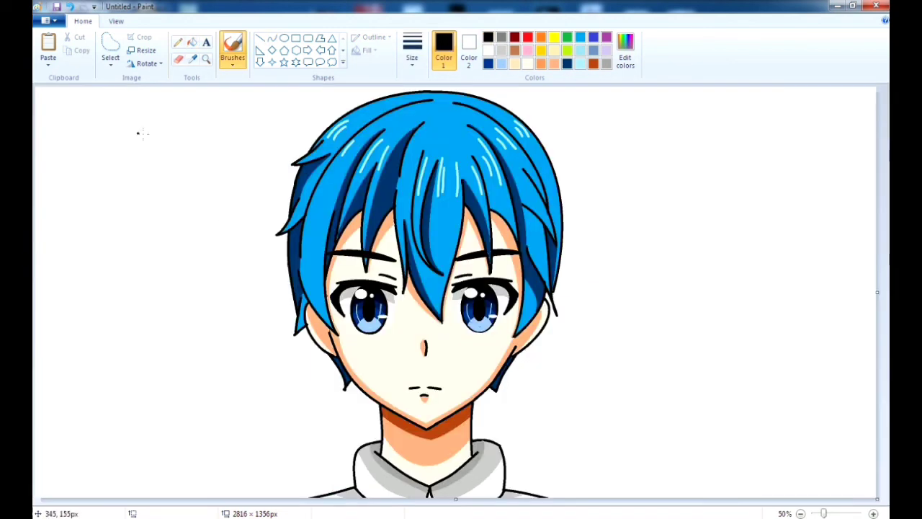
# Draw shadow curves in the hair's dark blue on the central bang, the right-hand strands and the lower left strand.
pyautogui.click(193, 59)
pyautogui.click(295, 209)
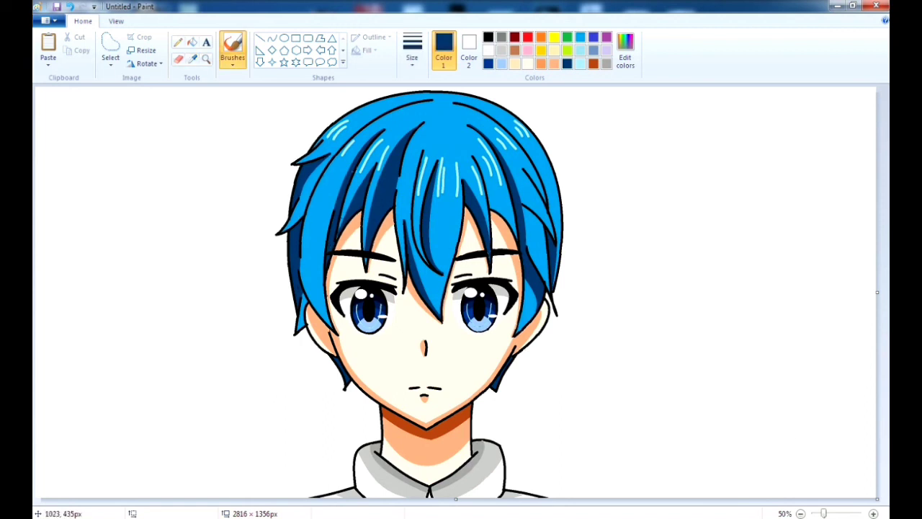
pyautogui.click(272, 38)
pyautogui.scroll(1, 531, 305)
pyautogui.moveTo(598, 177); pyautogui.dragTo(542, 440)
pyautogui.moveTo(547, 375); pyautogui.dragTo(544, 296)
pyautogui.moveTo(636, 169); pyautogui.dragTo(706, 291)
pyautogui.moveTo(673, 237)
pyautogui.mouseDown()
pyautogui.moveTo(680, 230)
pyautogui.moveTo(768, 346)
pyautogui.mouseUp()
pyautogui.click(773, 177)
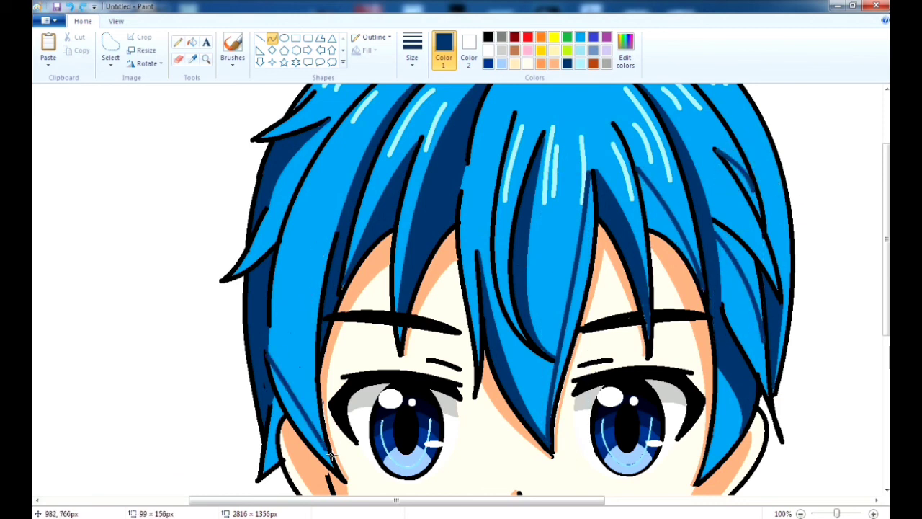
# Fill the newly outlined shadow areas of the hair strands with dark blue.
pyautogui.scroll(3, 351, 223)
pyautogui.scroll(-3, 351, 224)
pyautogui.click(191, 42)
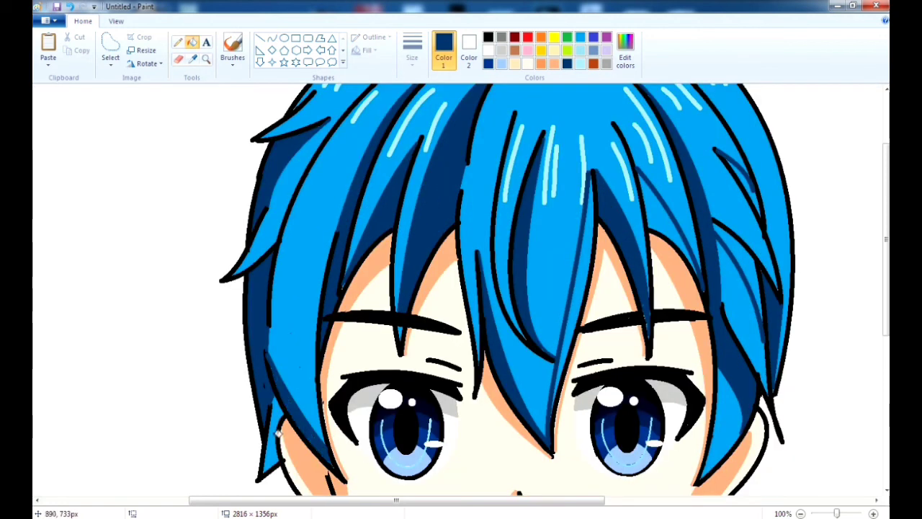
pyautogui.click(747, 266)
pyautogui.scroll(-1, 470, 285)
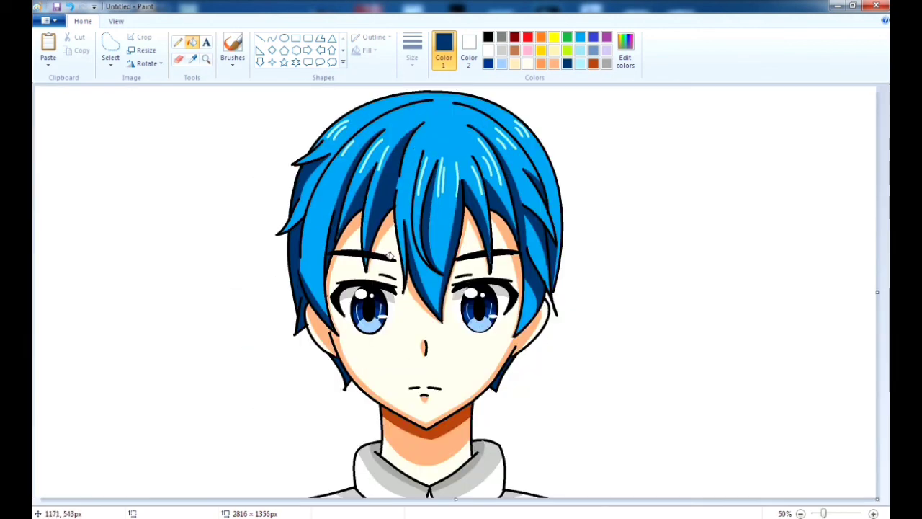
# Add the dark-blue text "LemDCarts" in the empty area left of the head and enlarge its font size.
pyautogui.click(206, 42)
pyautogui.click(97, 167)
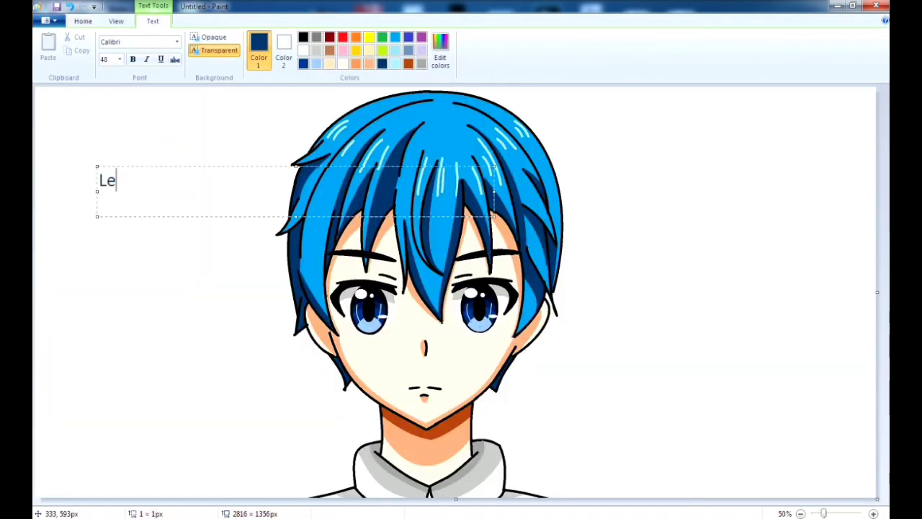
pyautogui.write('LemDCarts')
pyautogui.hotkey('ctrl', 'a')
pyautogui.click(120, 59)
pyautogui.click(112, 216)
pyautogui.click(198, 330)
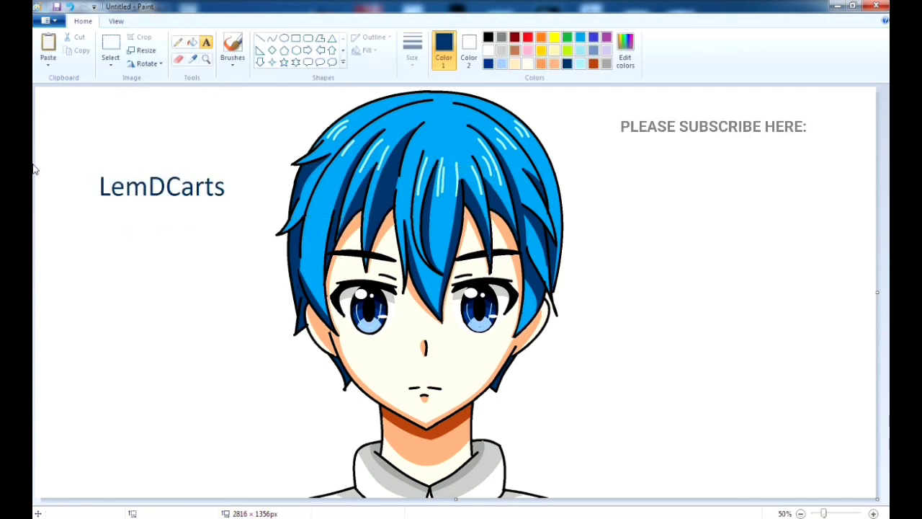